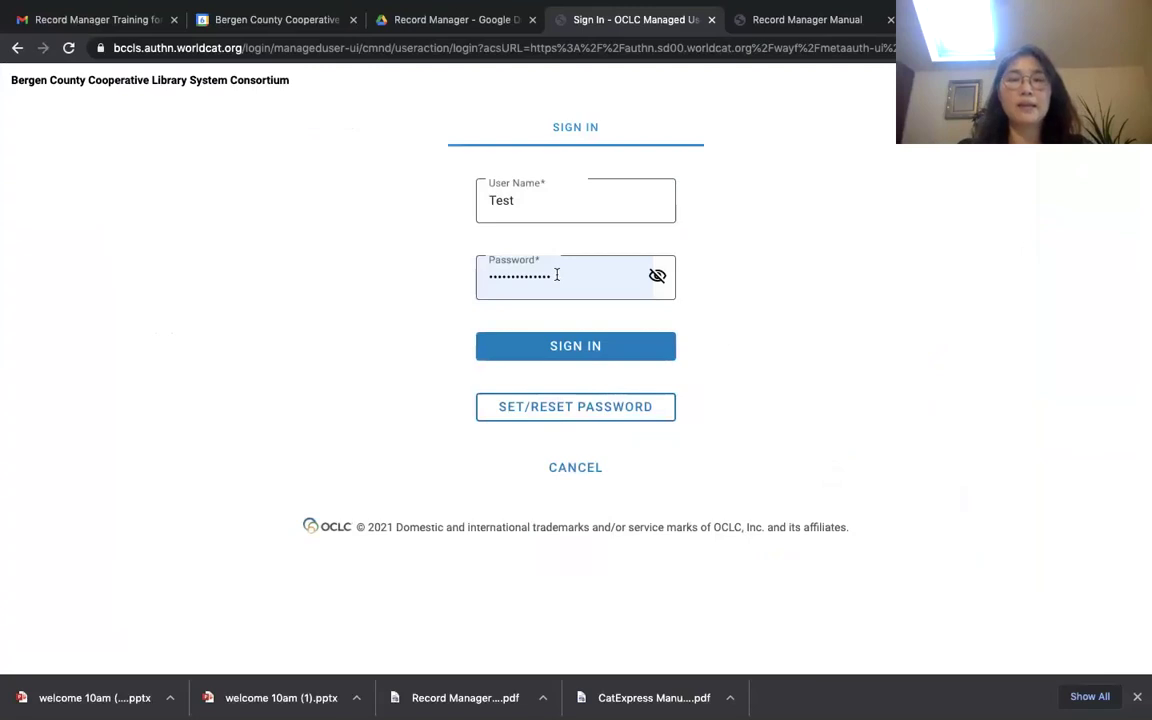
Sign in to the library consortium account with the filled-in credentials and decline saving the password in the browser
{"action": "left_click", "coordinate": [593, 355]}
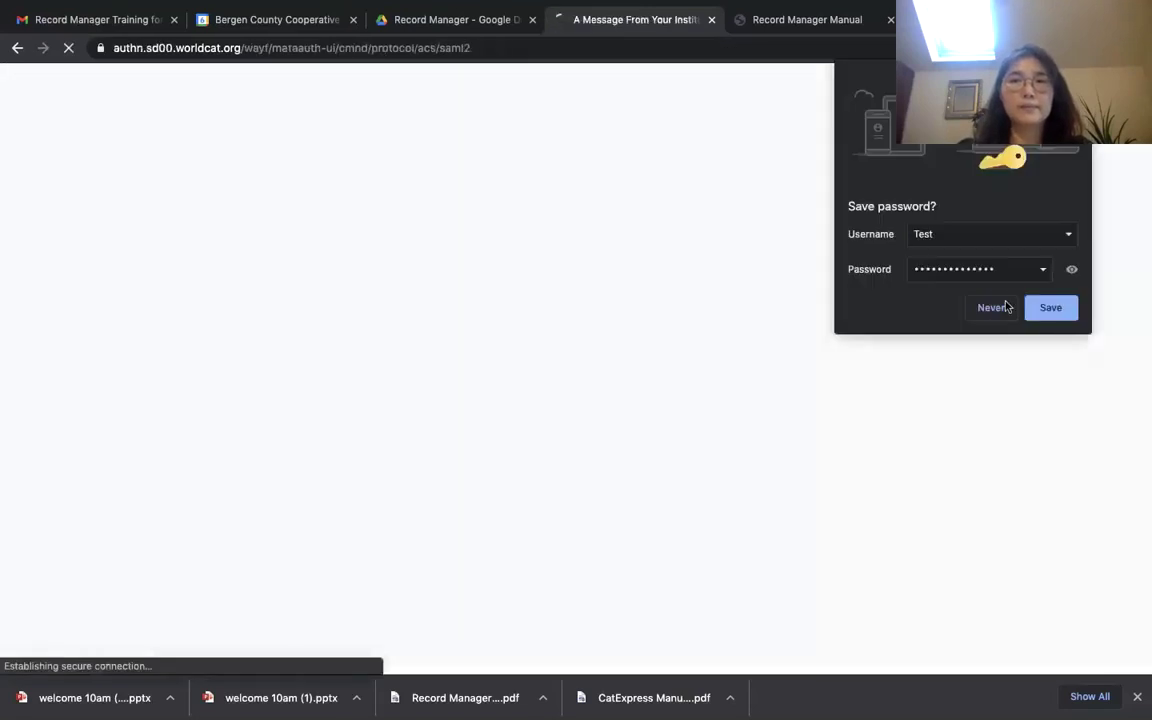
{"action": "left_click", "coordinate": [991, 307]}
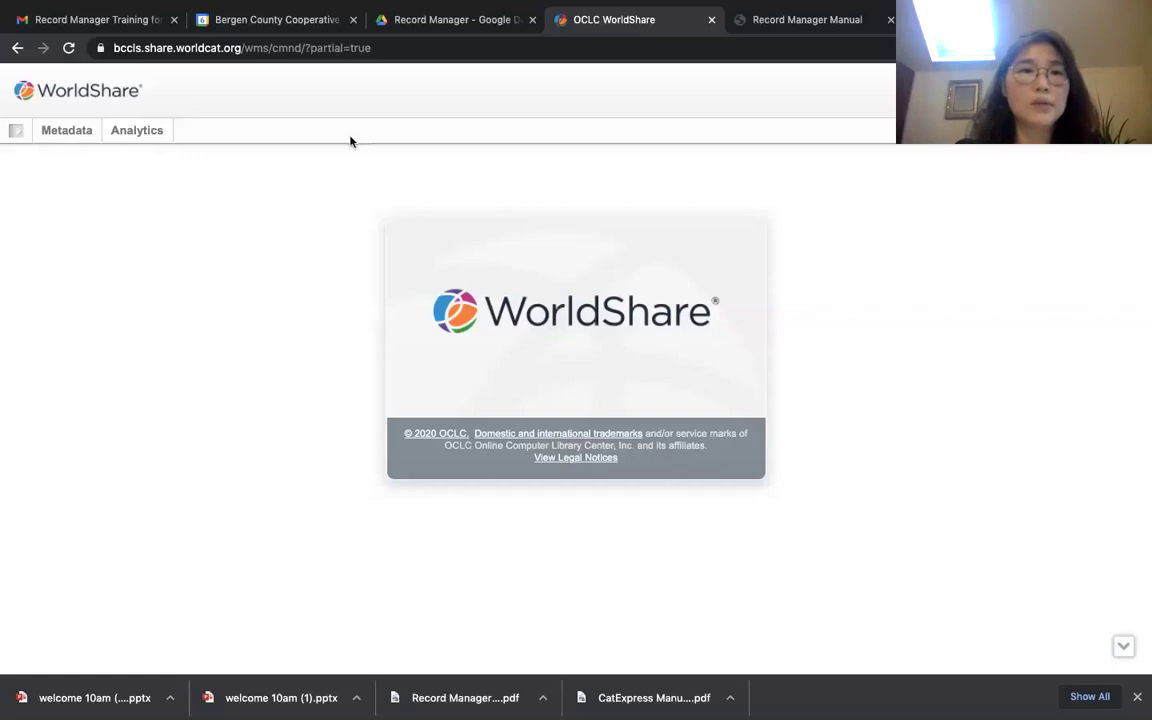
Open the Working with Records section of Record Manager's user preferences under Metadata
{"action": "left_click", "coordinate": [73, 135]}
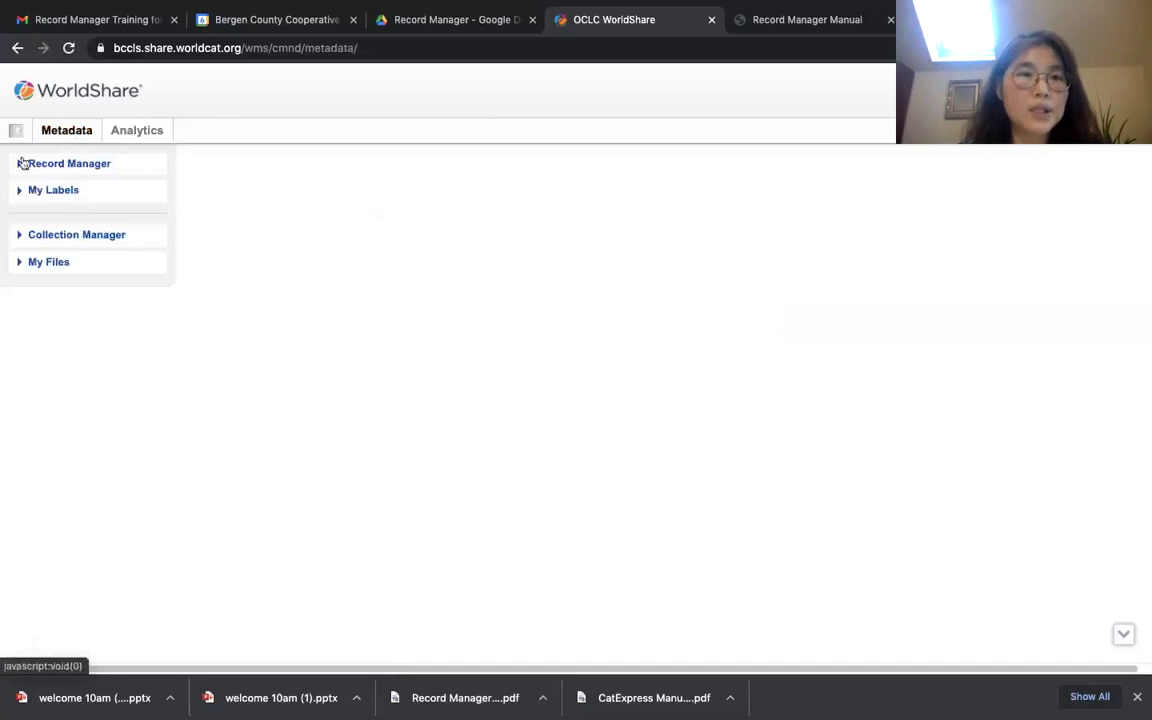
{"action": "left_click", "coordinate": [47, 166]}
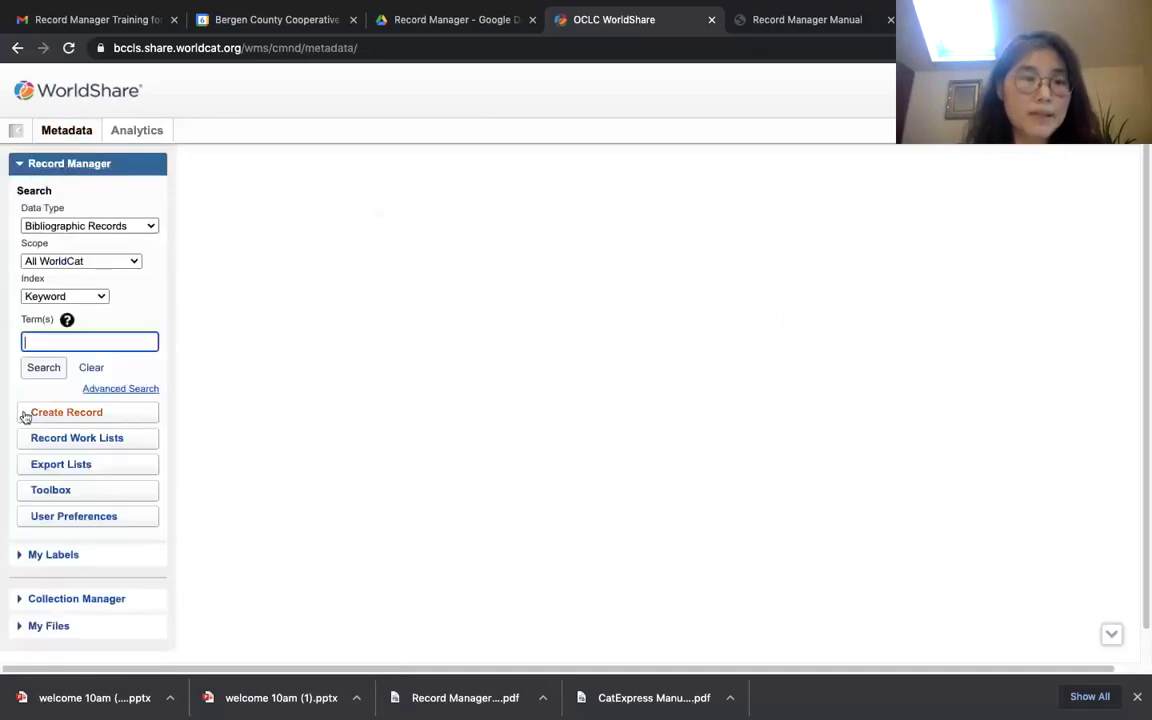
{"action": "left_click", "coordinate": [69, 522]}
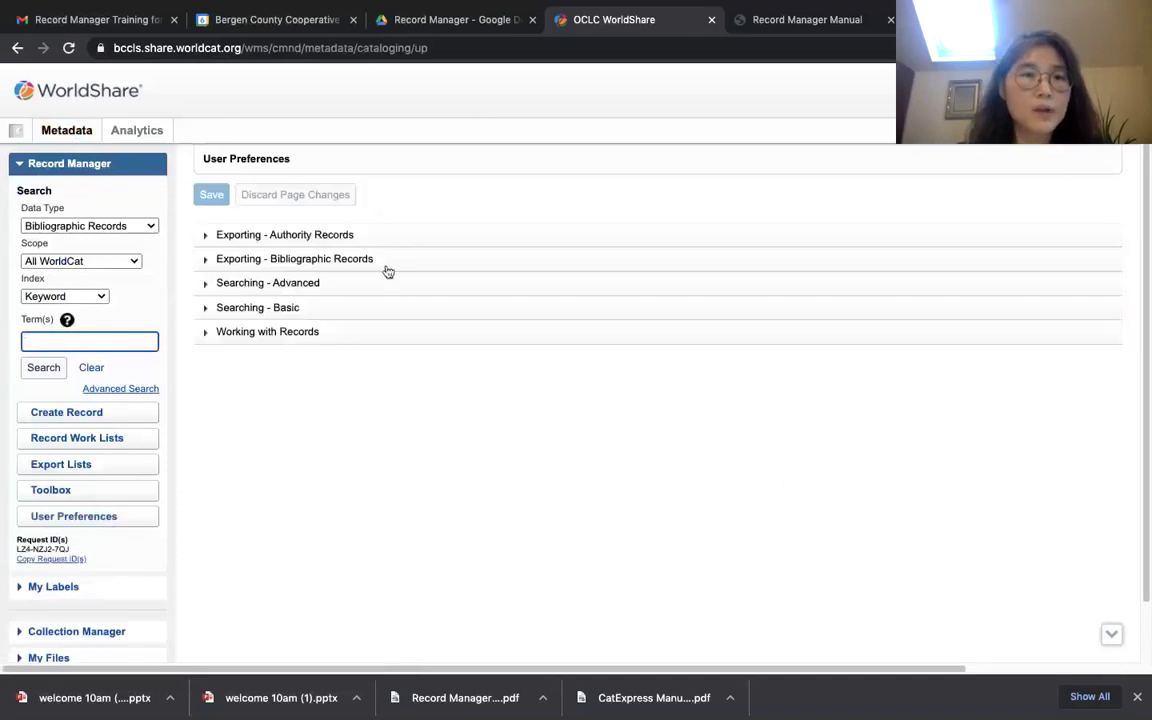
{"action": "left_click", "coordinate": [244, 336]}
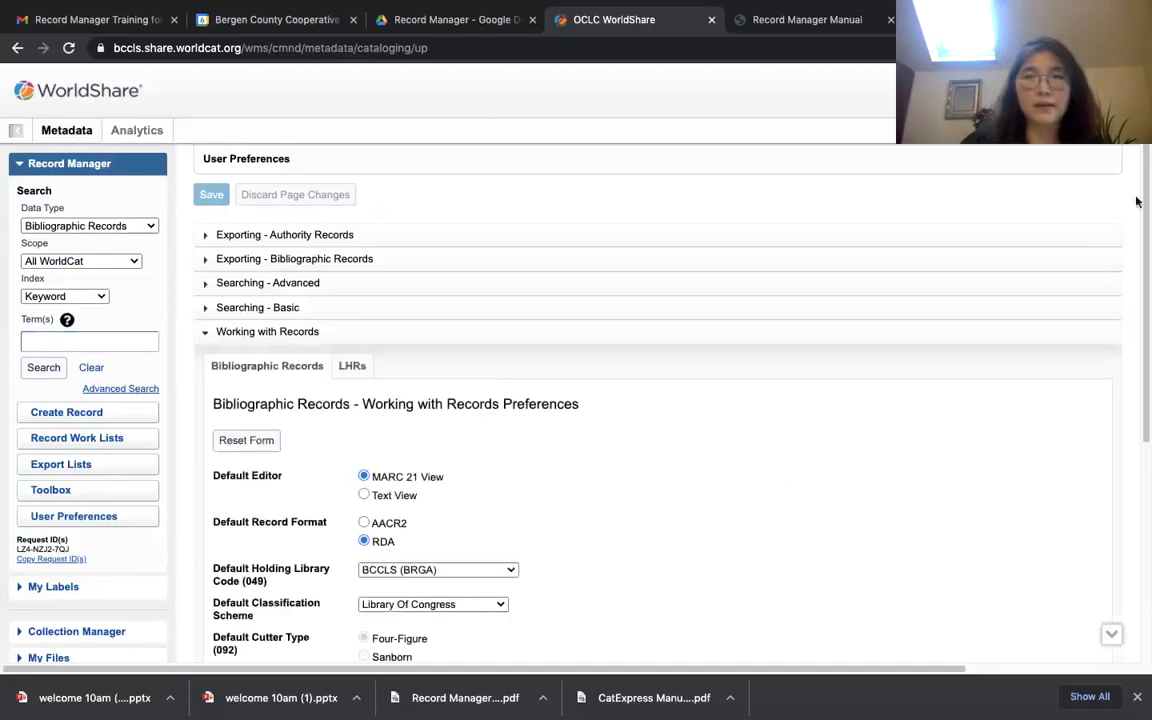
Review the bibliographic record preferences and the Default Holding Library Code (049) choices, keeping BCCLS (BRGA) selected
{"action": "scroll", "coordinate": [1148, 183], "scroll_direction": "down", "scroll_amount": 5}
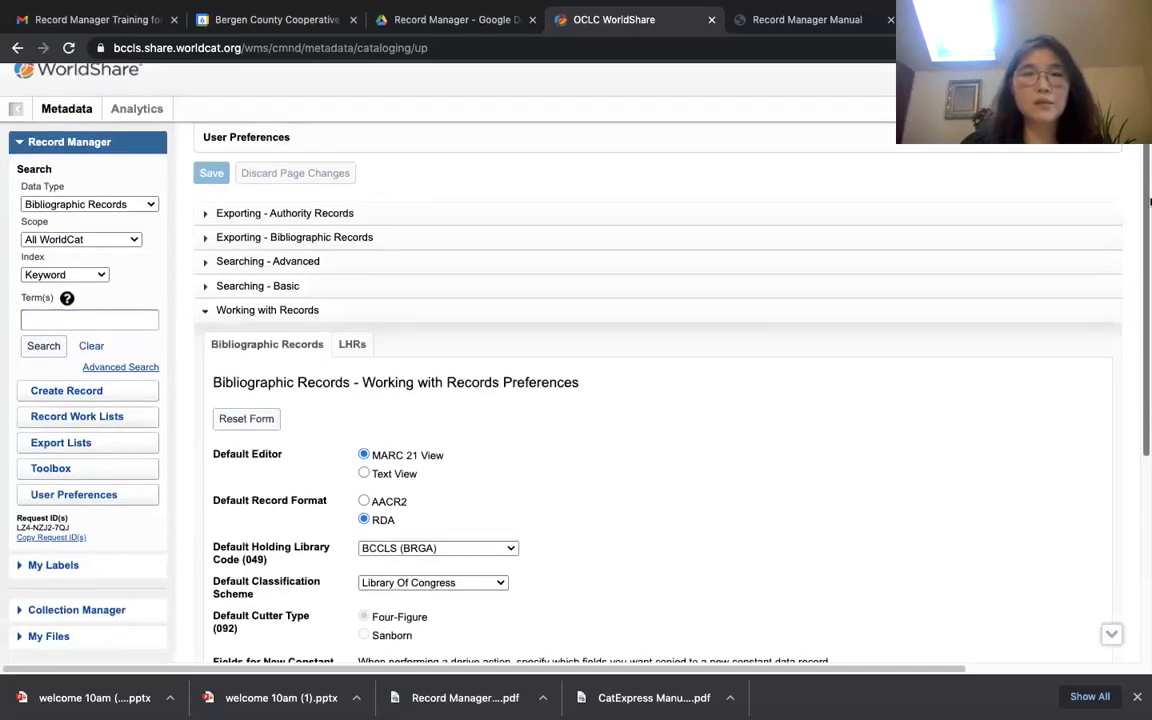
{"action": "scroll", "coordinate": [1149, 330], "scroll_direction": "down", "scroll_amount": 1}
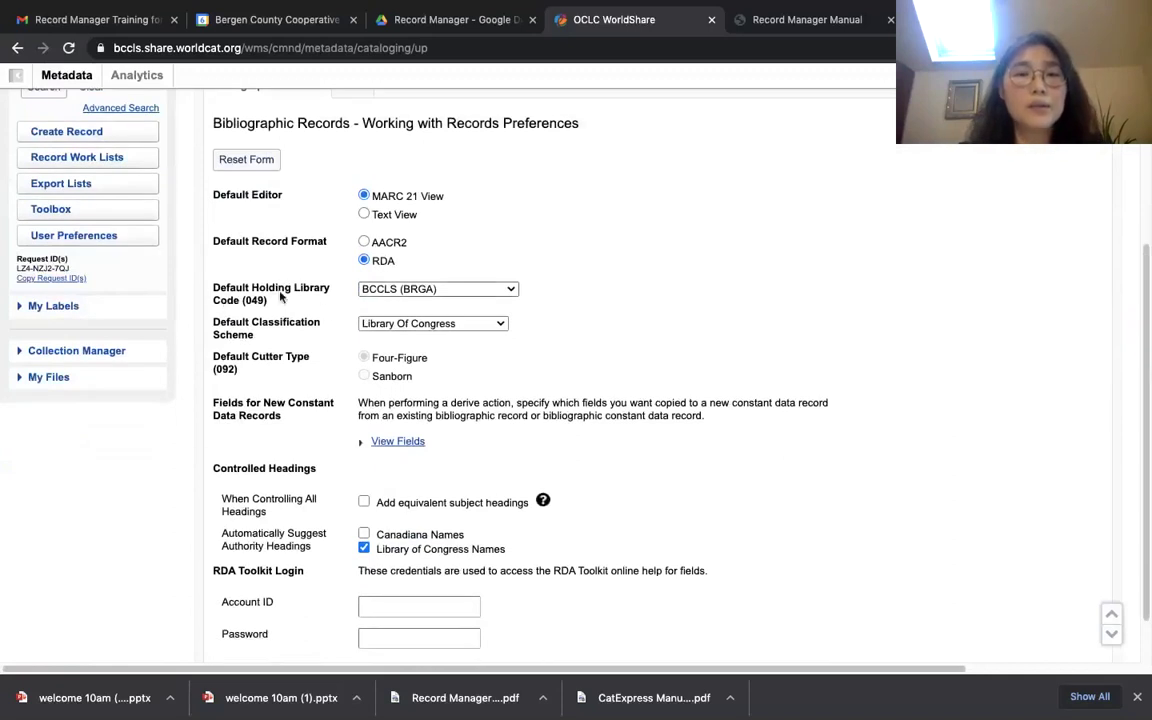
{"action": "left_click", "coordinate": [511, 290]}
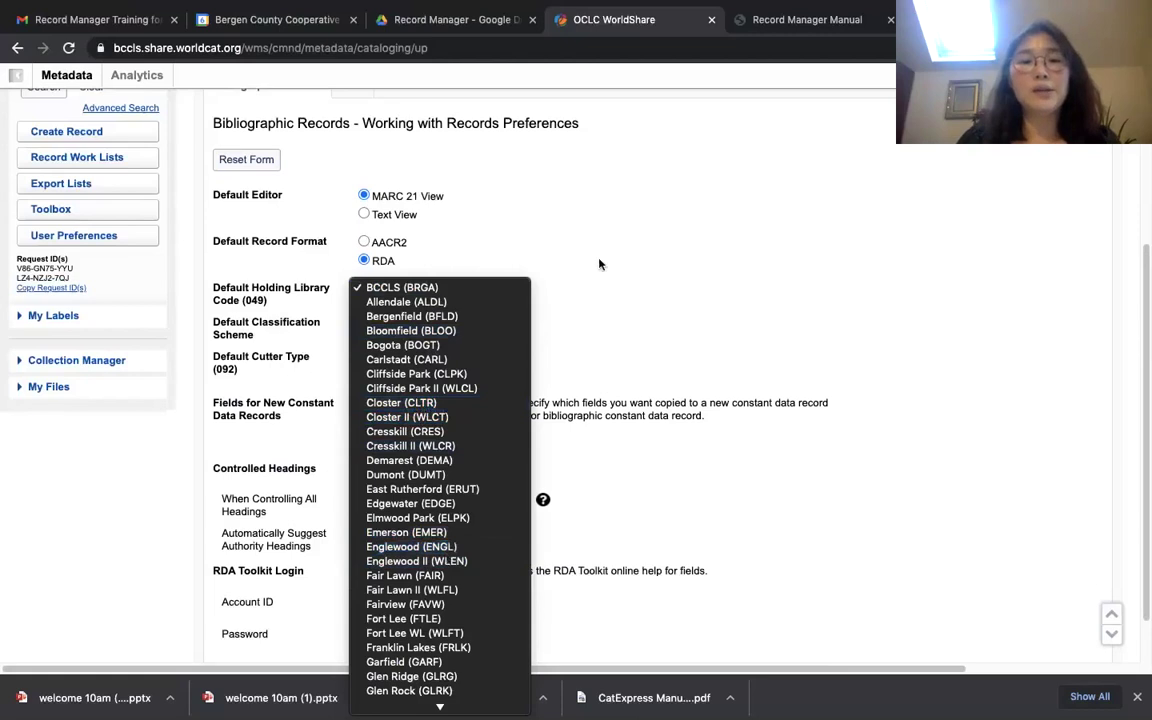
{"action": "key", "text": "f"}
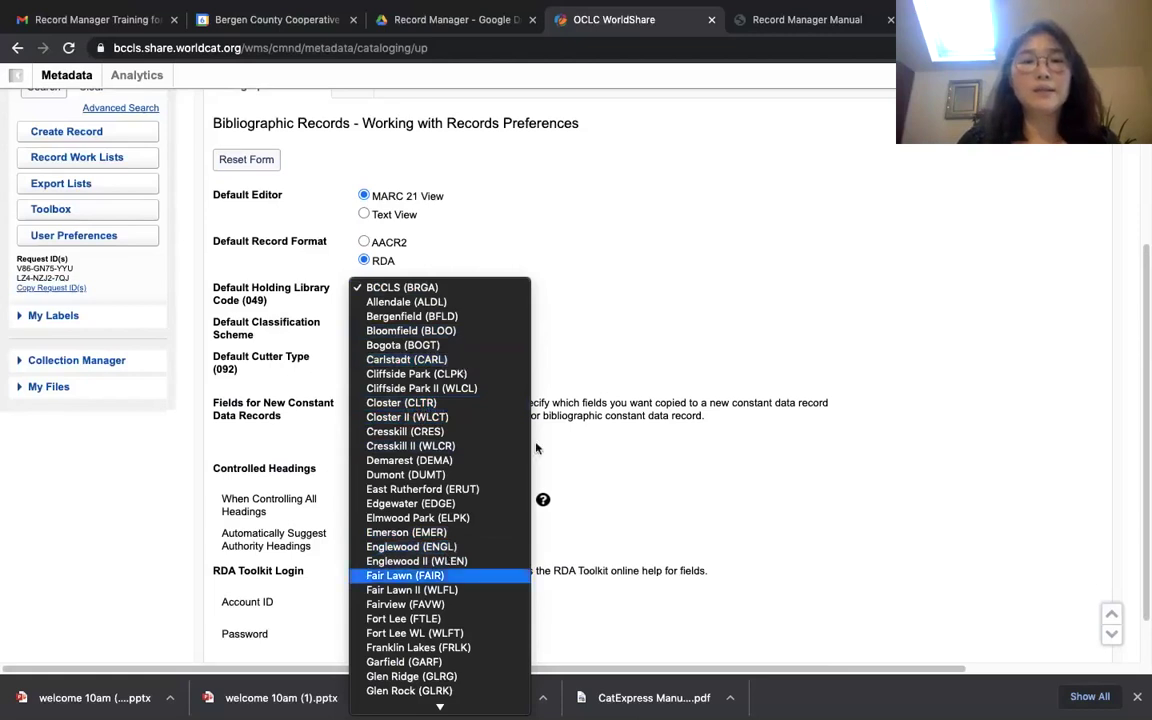
{"action": "left_click", "coordinate": [406, 292]}
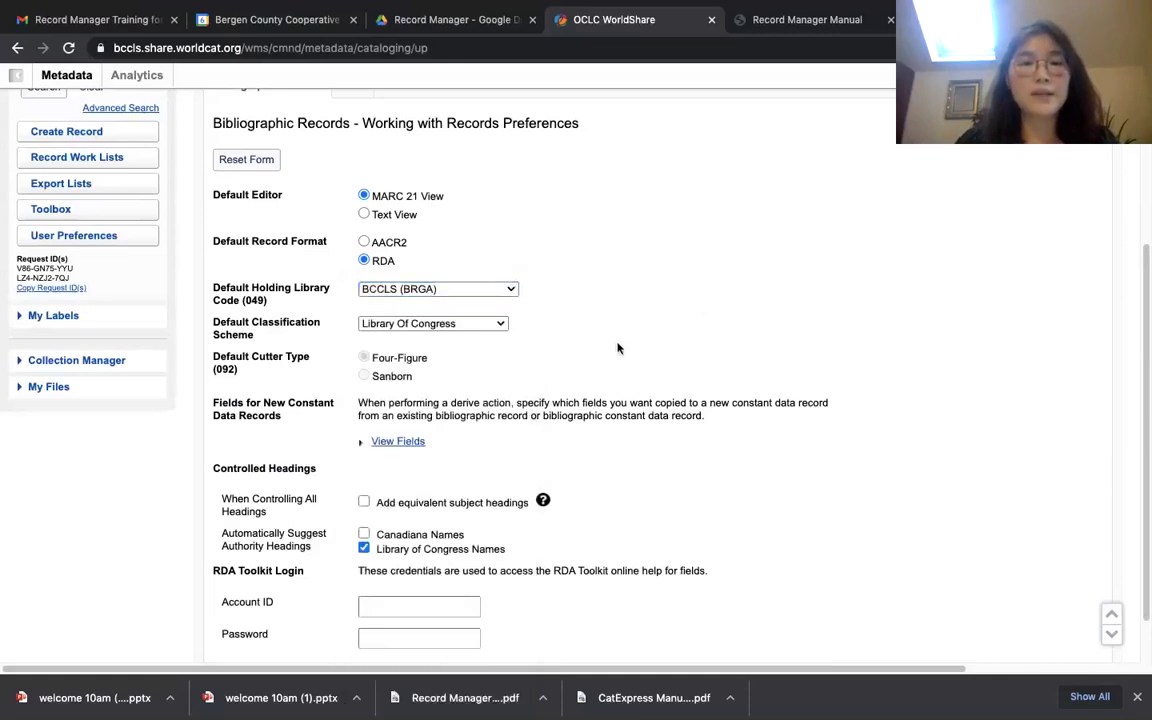
{"action": "scroll", "coordinate": [617, 348], "scroll_direction": "up", "scroll_amount": 1}
{"action": "scroll", "coordinate": [617, 348], "scroll_direction": "down", "scroll_amount": 2}
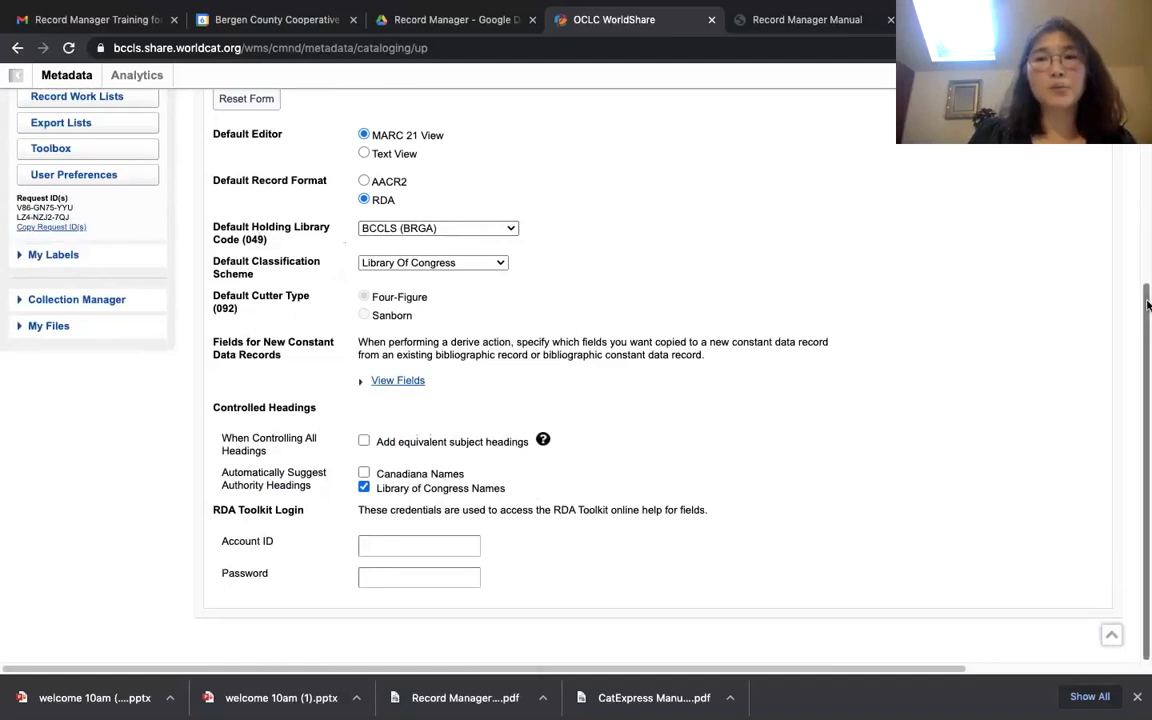
{"action": "left_click_drag", "start_coordinate": [1147, 305], "coordinate": [1147, 152]}
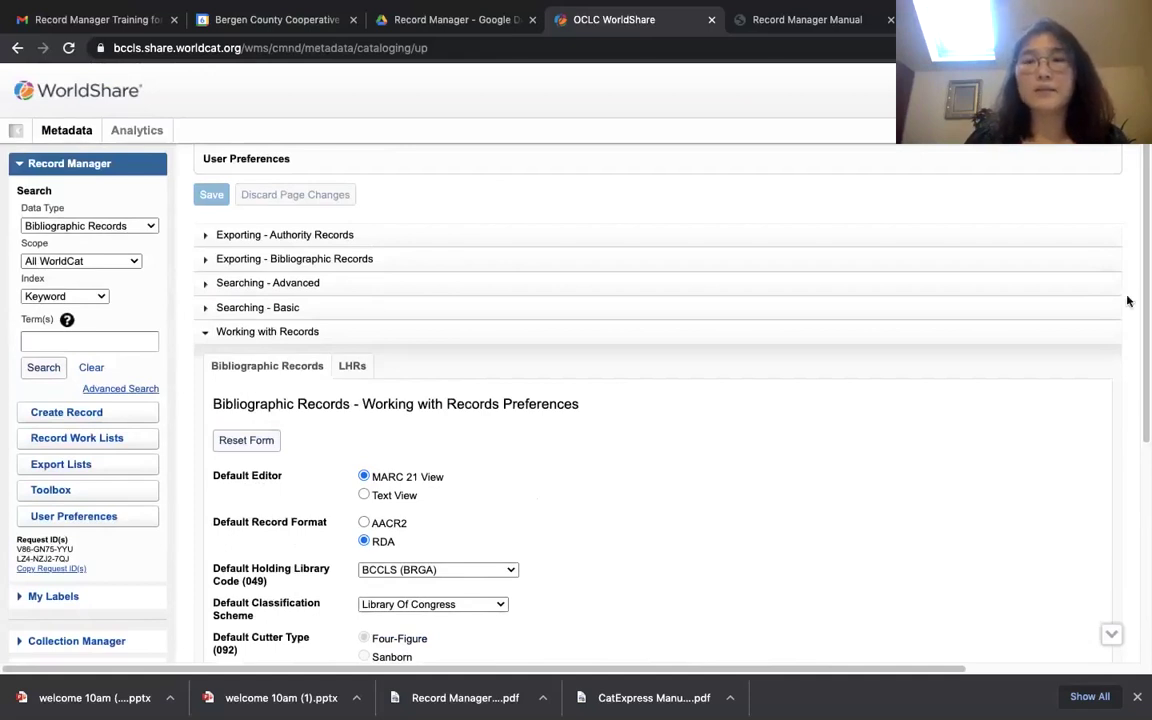
Switch to the Record Manager Manual PDF and read the Search section, including Data Type and Scope
{"action": "left_click", "coordinate": [808, 22]}
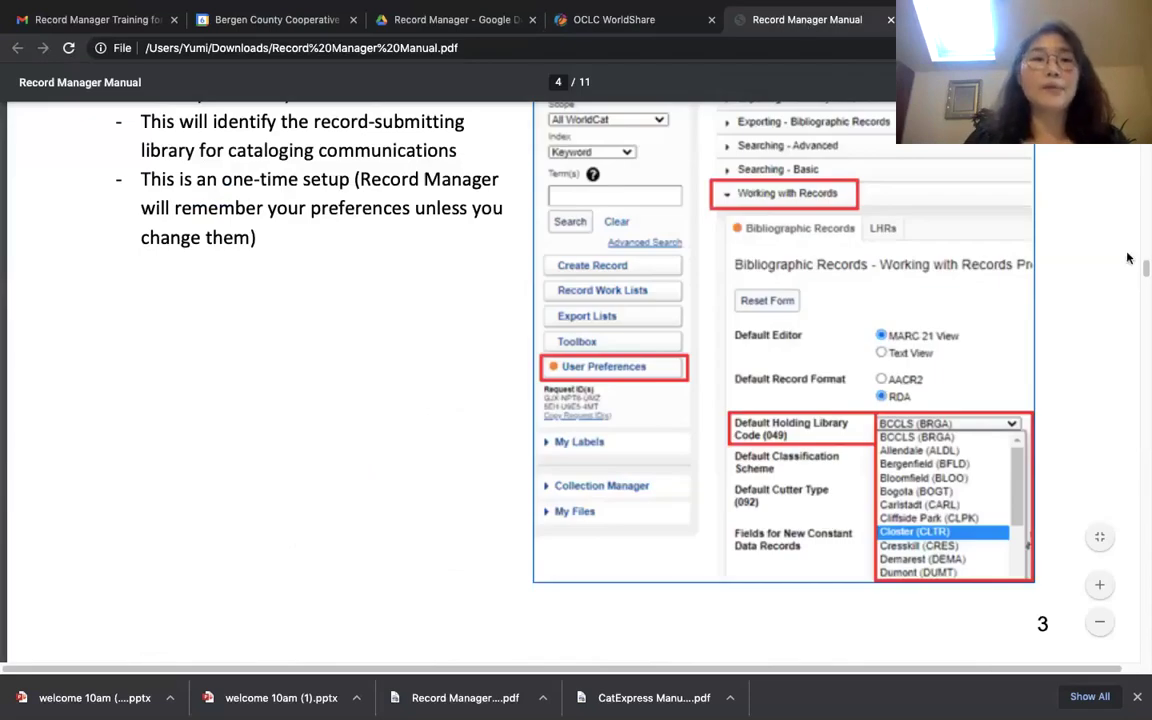
{"action": "left_click_drag", "start_coordinate": [1147, 268], "coordinate": [1147, 299]}
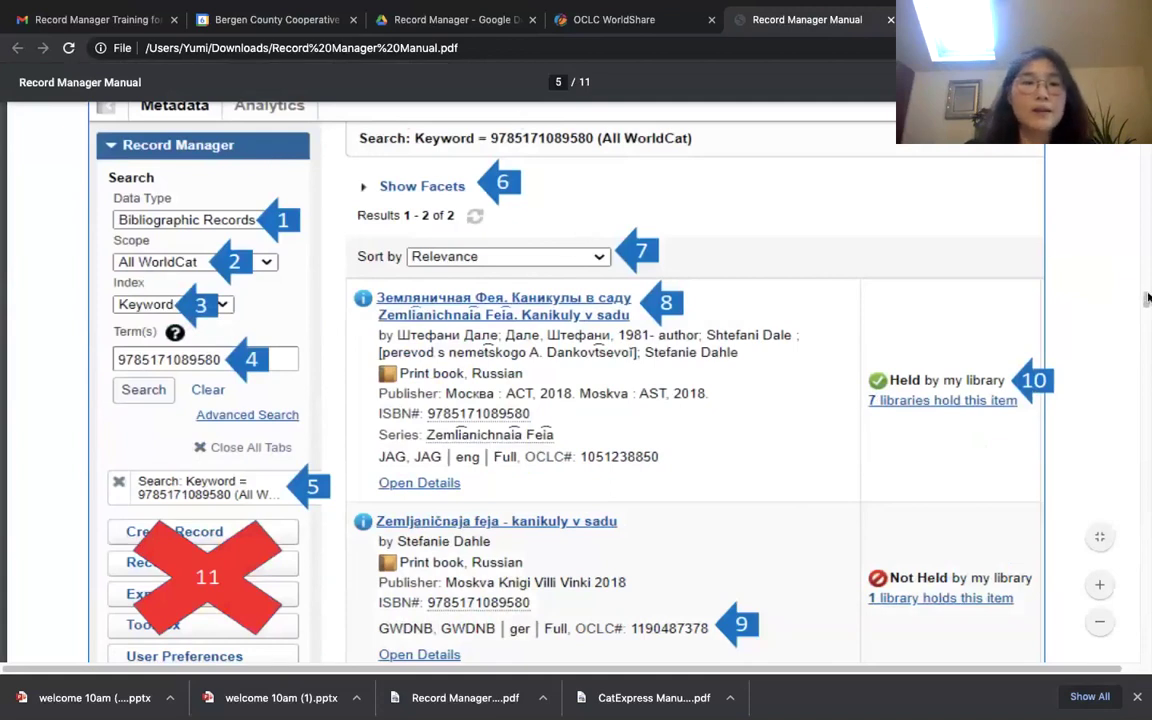
{"action": "scroll", "coordinate": [353, 241], "scroll_direction": "down", "scroll_amount": 2}
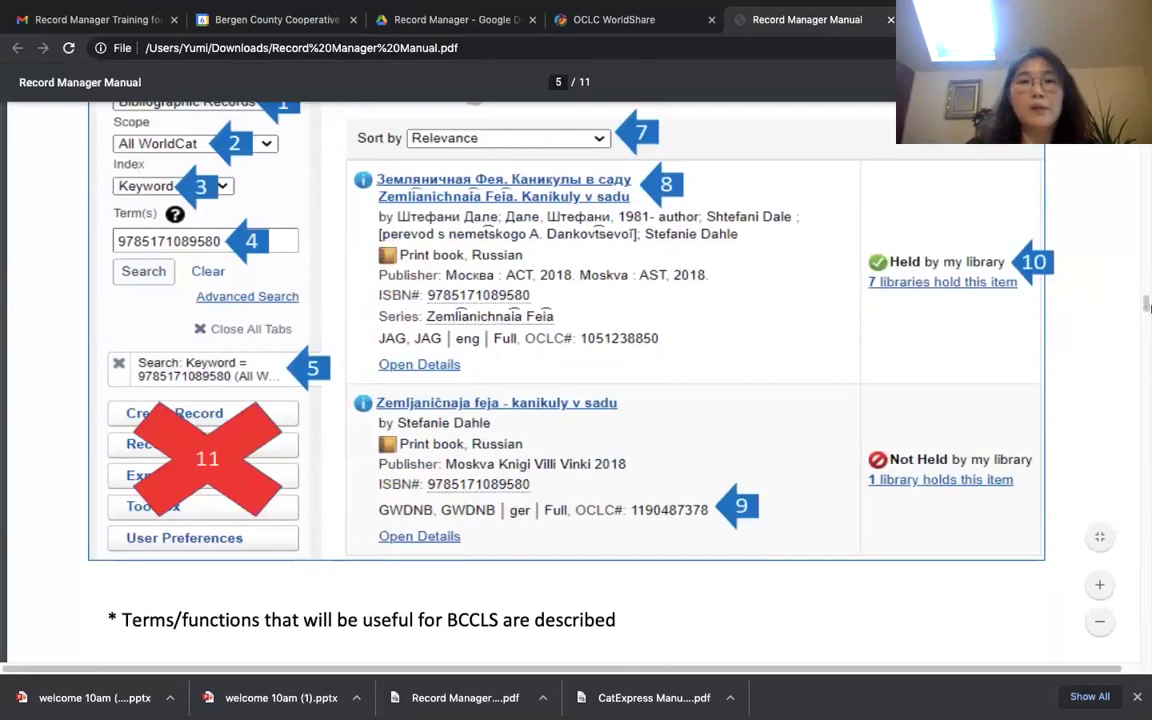
{"action": "left_click_drag", "start_coordinate": [1147, 304], "coordinate": [1147, 293]}
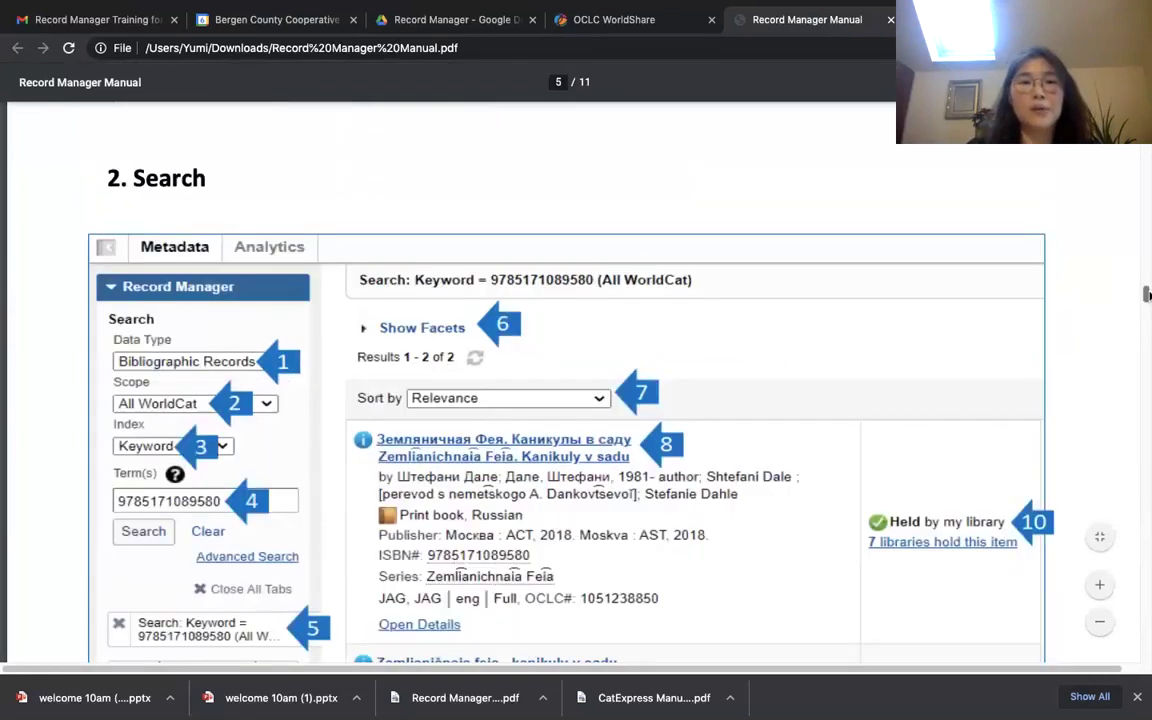
{"action": "scroll", "coordinate": [1147, 293], "scroll_direction": "down", "scroll_amount": 1}
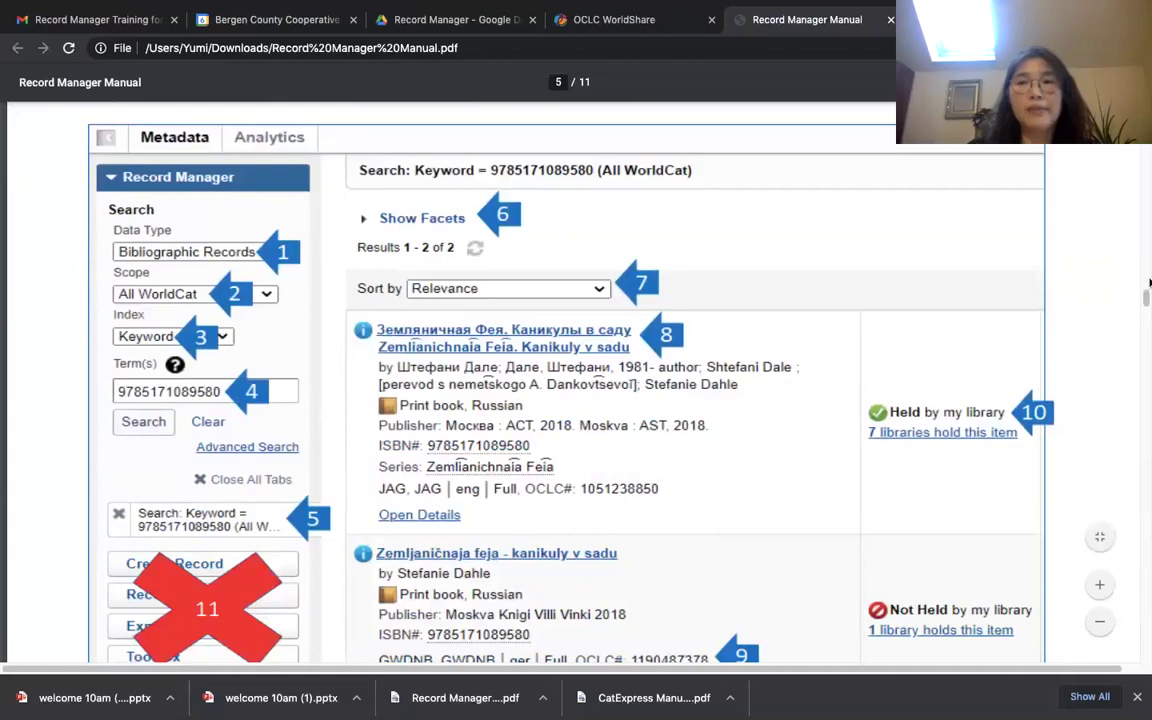
{"action": "scroll", "coordinate": [1148, 288], "scroll_direction": "down", "scroll_amount": 3}
{"action": "scroll", "coordinate": [1147, 295], "scroll_direction": "up", "scroll_amount": 4}
{"action": "left_click_drag", "start_coordinate": [1147, 295], "coordinate": [1147, 317]}
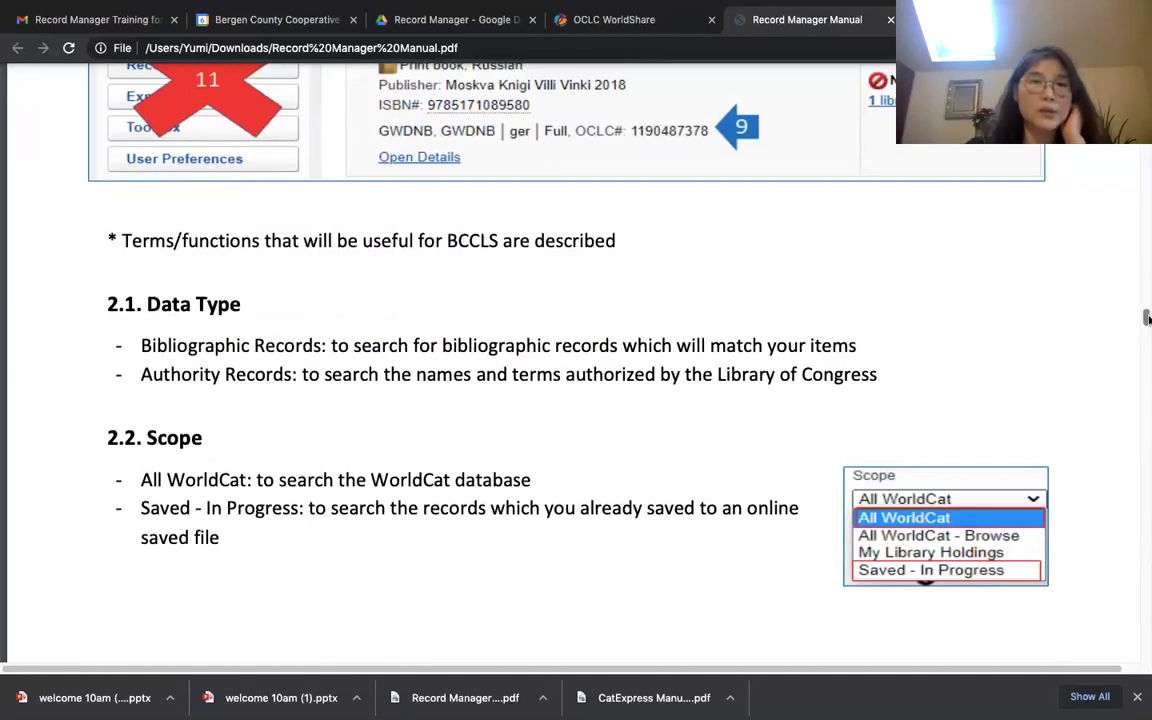
{"action": "left_click_drag", "start_coordinate": [1147, 318], "coordinate": [1147, 321]}
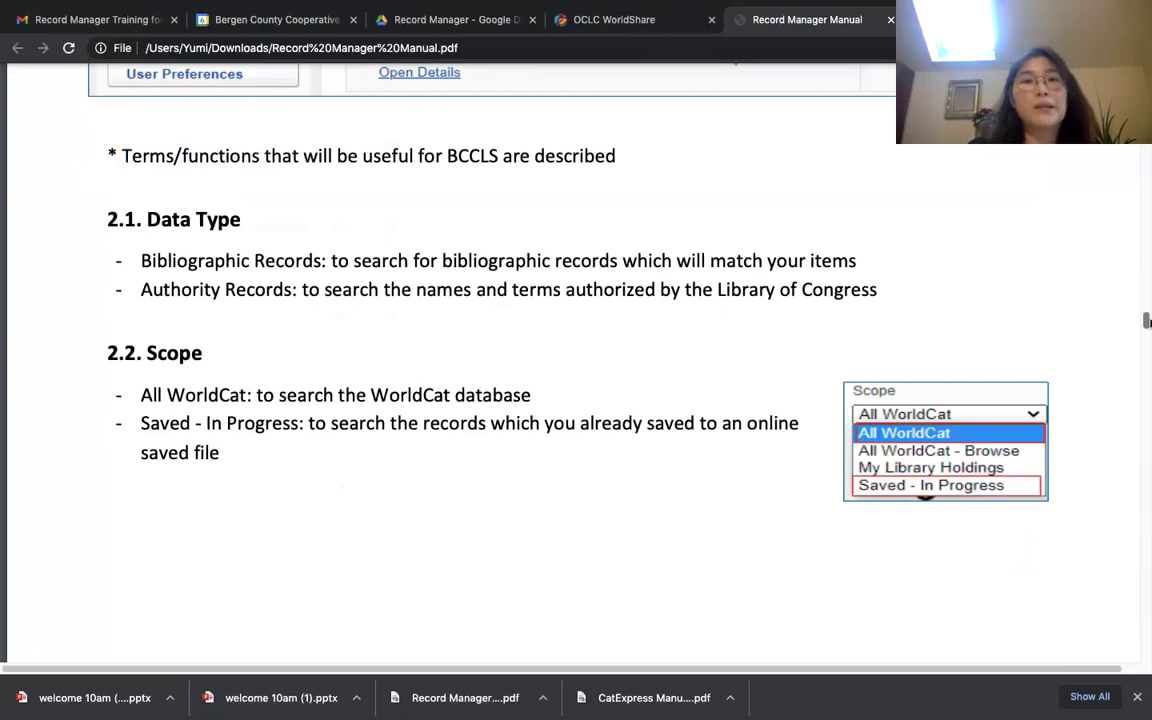
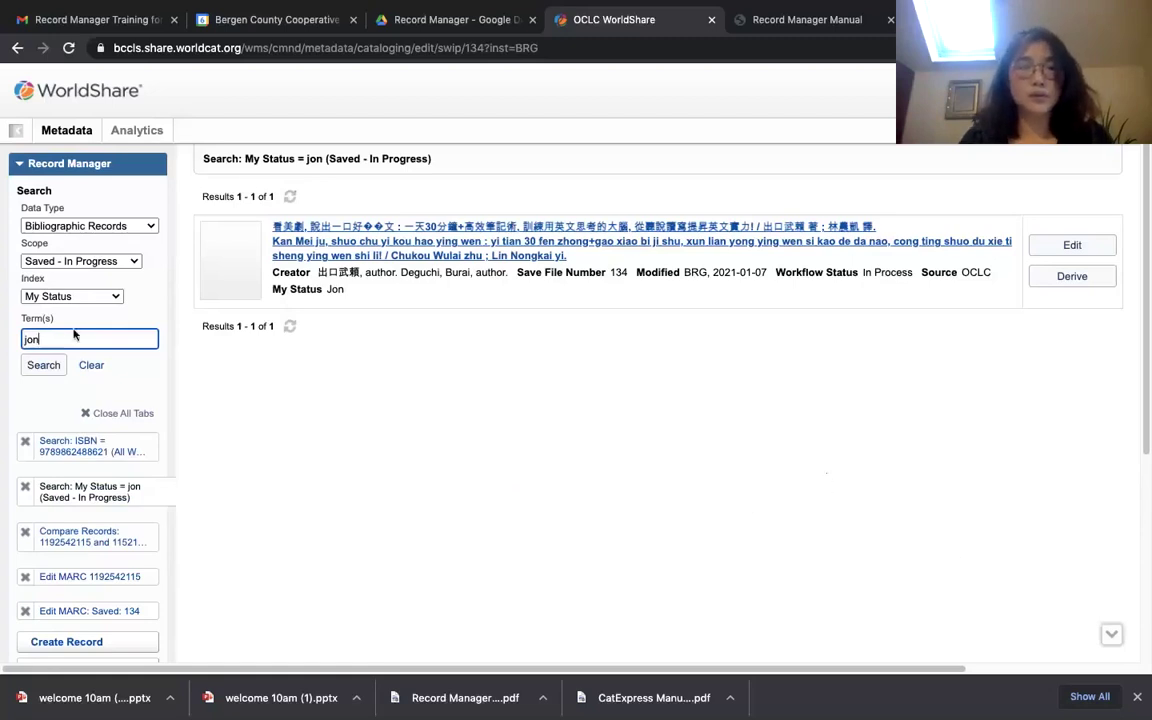
Search bibliographic records in All WorldCat by ISBN for 965517199x
{"action": "double_click", "coordinate": [42, 340]}
{"action": "type", "text": "965517199x"}
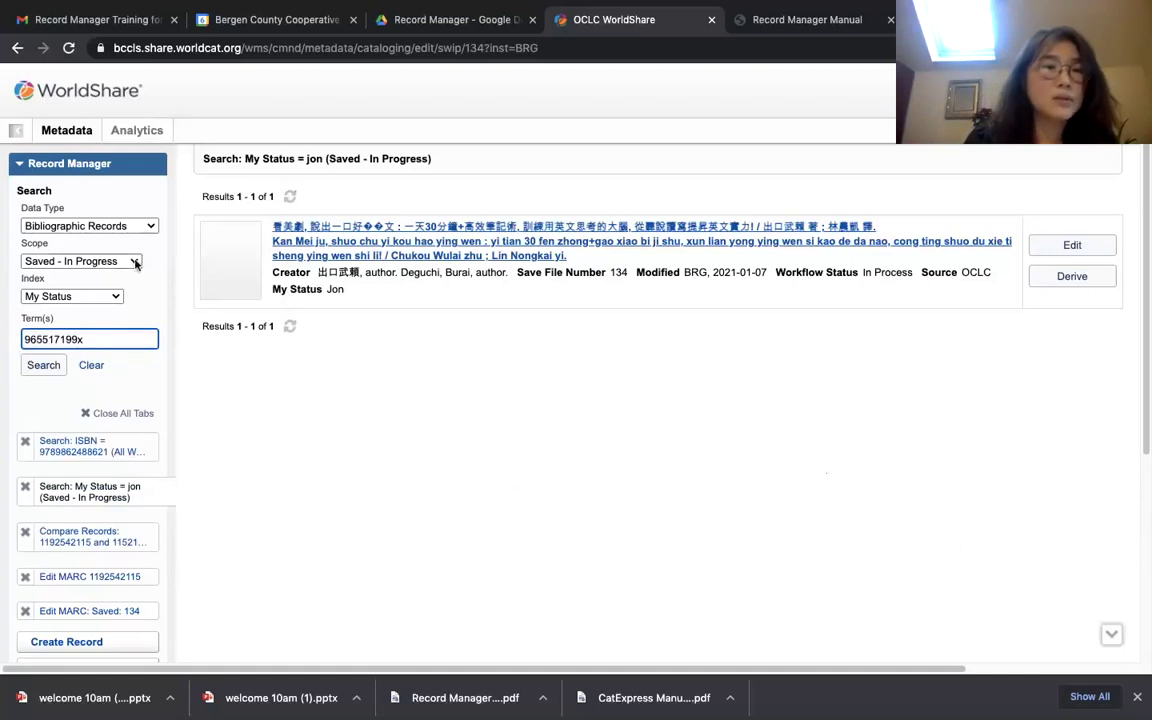
{"action": "left_click", "coordinate": [135, 262]}
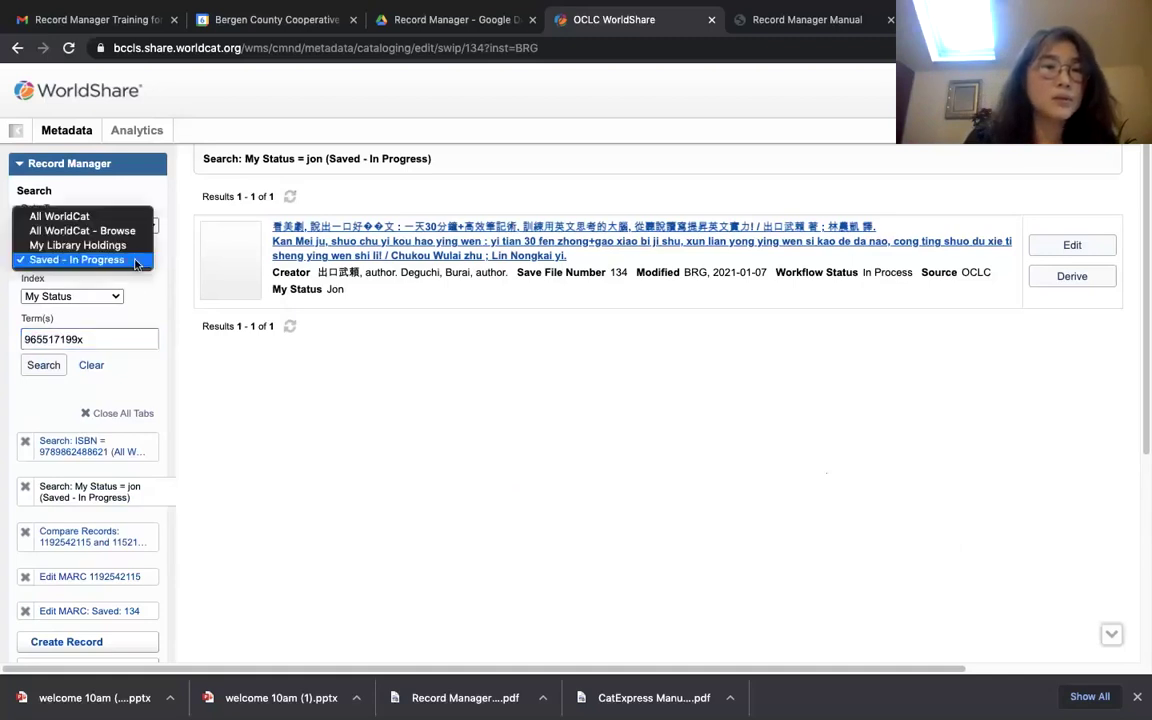
{"action": "left_click", "coordinate": [97, 221]}
{"action": "left_click", "coordinate": [100, 296]}
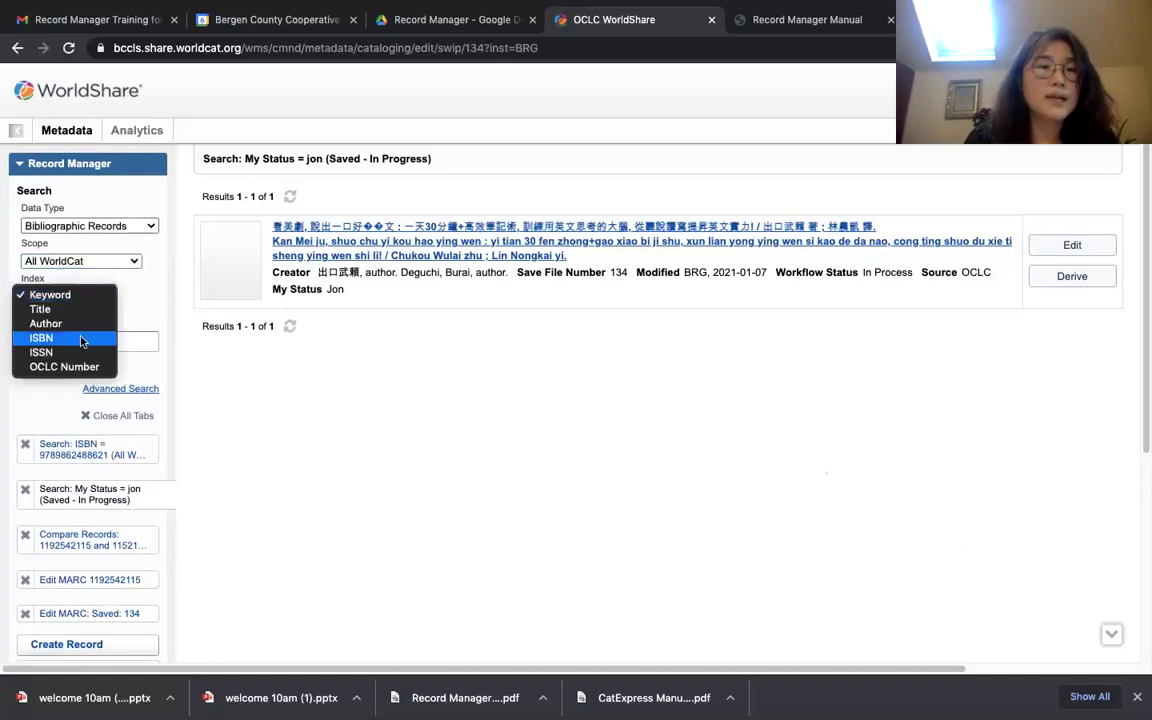
{"action": "key", "text": "Escape"}
{"action": "left_click", "coordinate": [43, 368]}
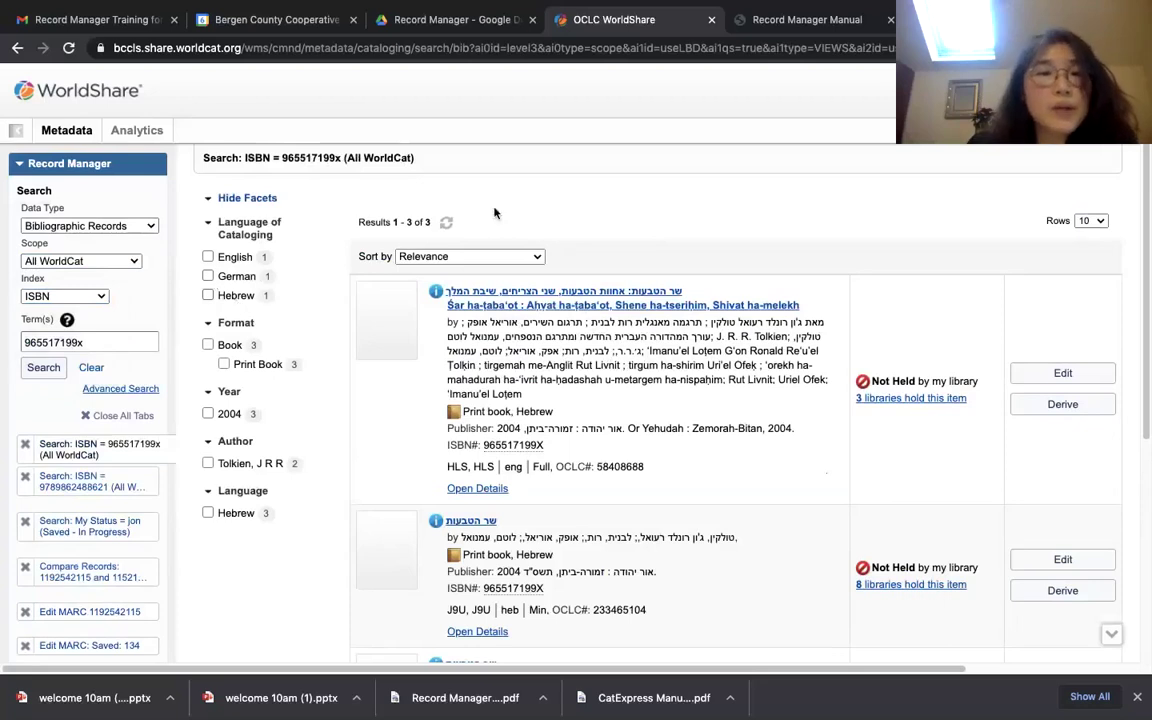
Filter the results to English as the language of cataloging, and remove that filter again to view the full list
{"action": "left_click", "coordinate": [207, 257]}
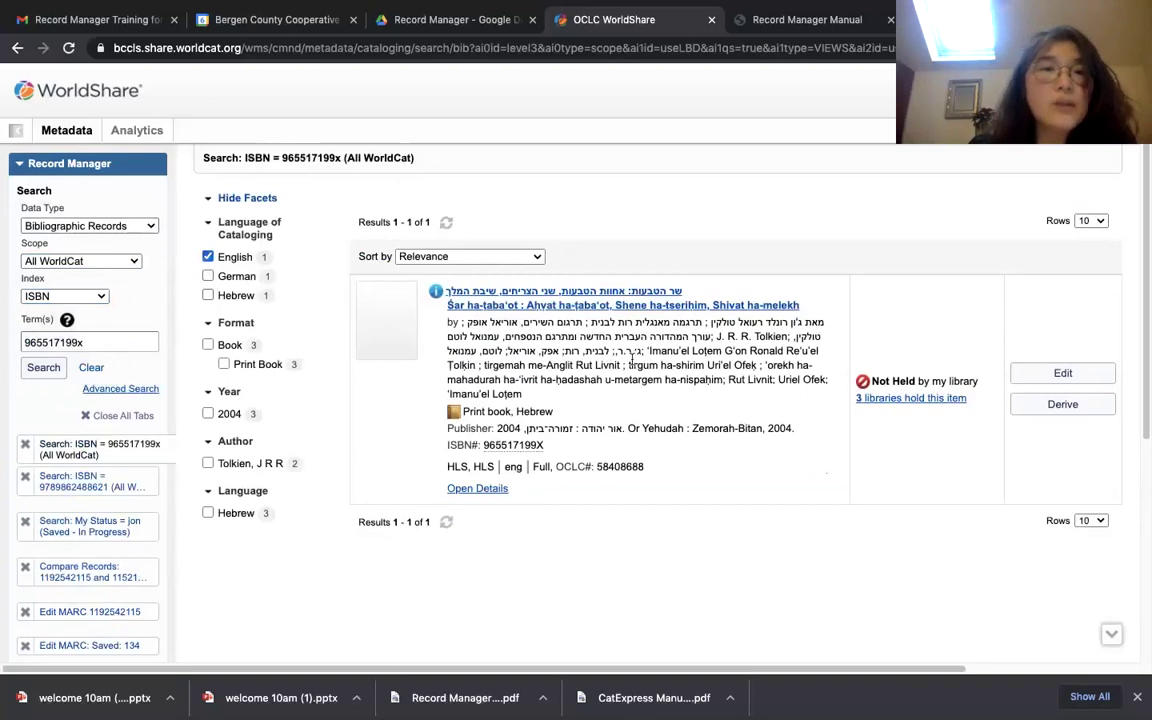
{"action": "left_click", "coordinate": [208, 257]}
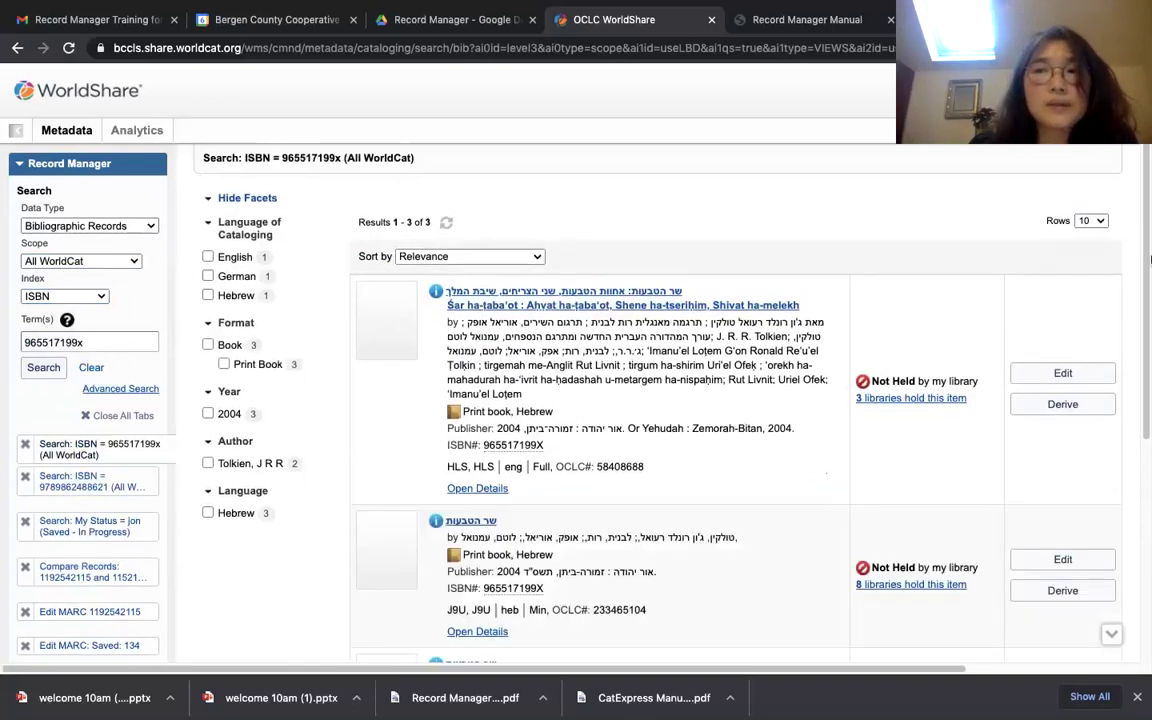
{"action": "left_click_drag", "start_coordinate": [1147, 160], "coordinate": [1150, 210]}
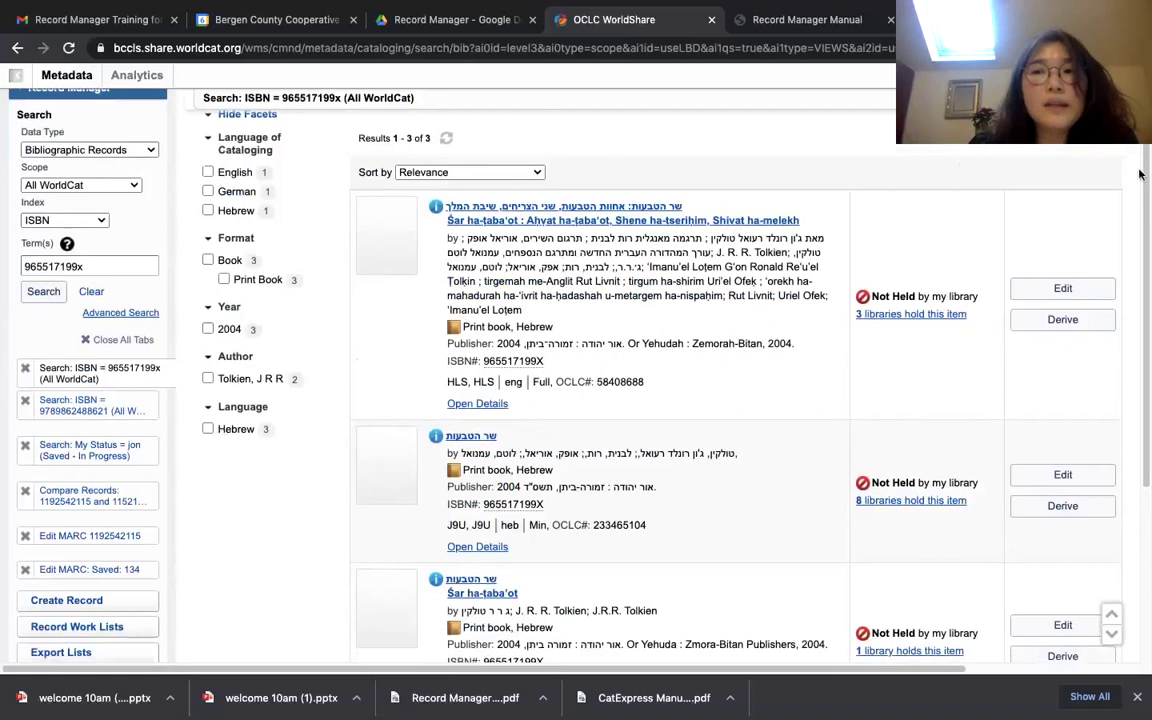
Sort the search results by Library Count (Highest First)
{"action": "scroll", "coordinate": [1030, 430], "scroll_direction": "up", "scroll_amount": 1}
{"action": "scroll", "coordinate": [600, 400], "scroll_direction": "up", "scroll_amount": 1}
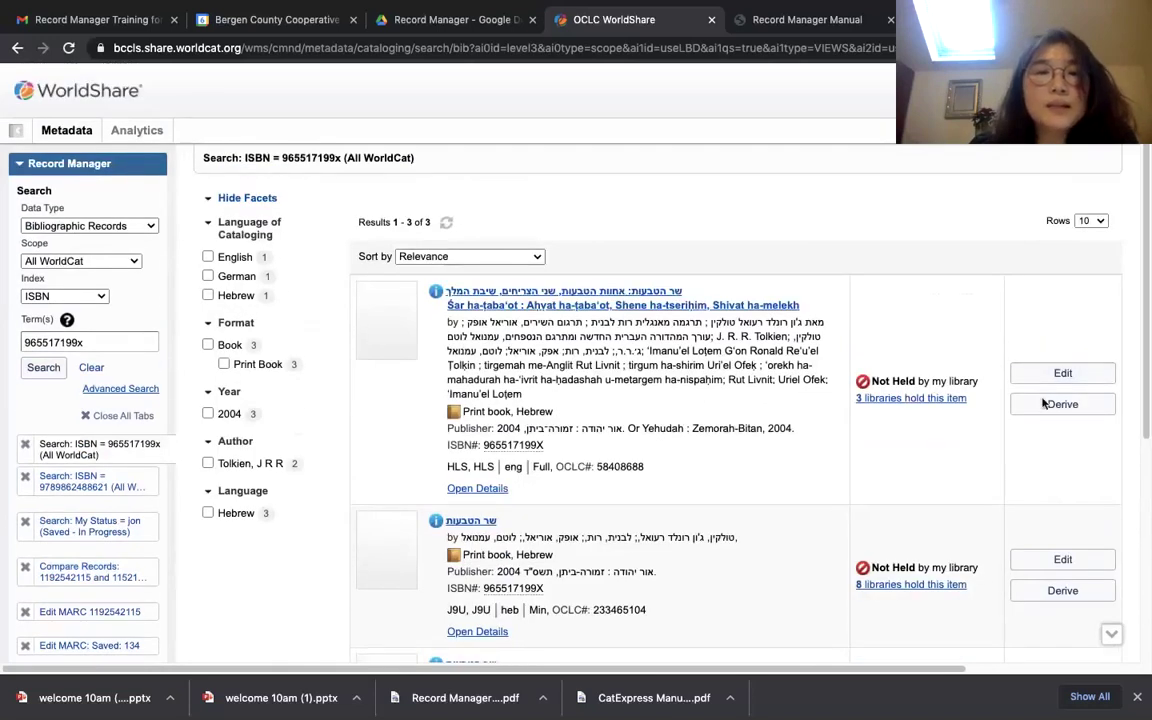
{"action": "left_click", "coordinate": [540, 258]}
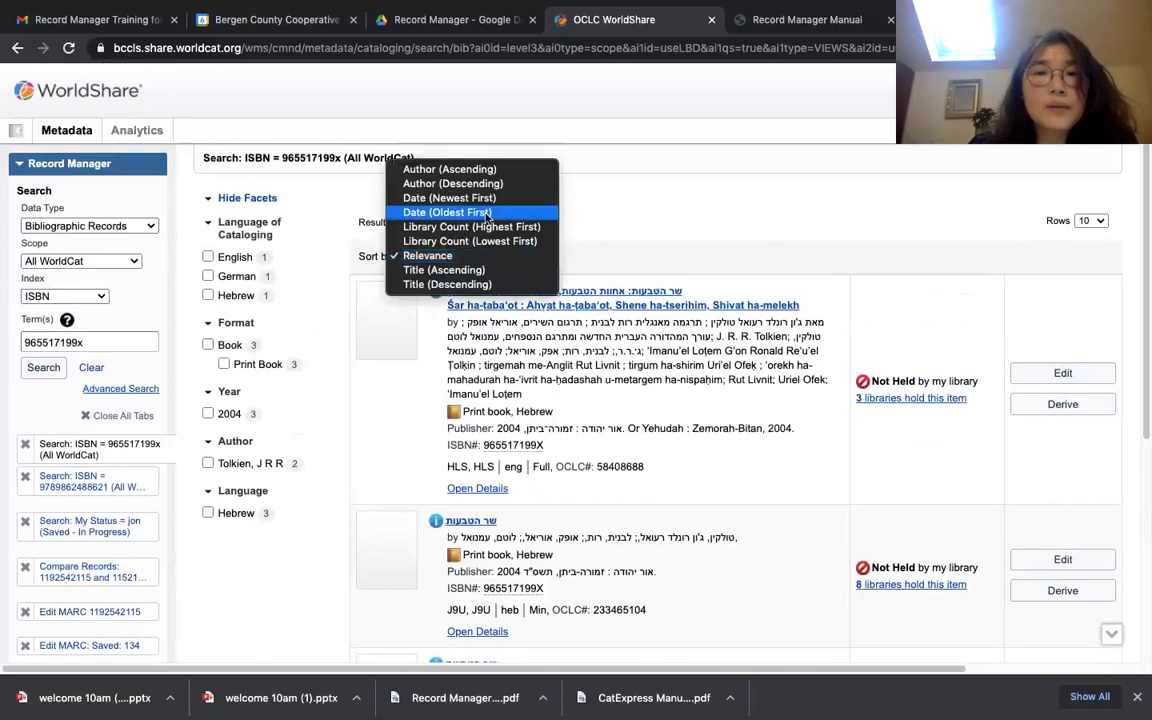
{"action": "left_click", "coordinate": [477, 229]}
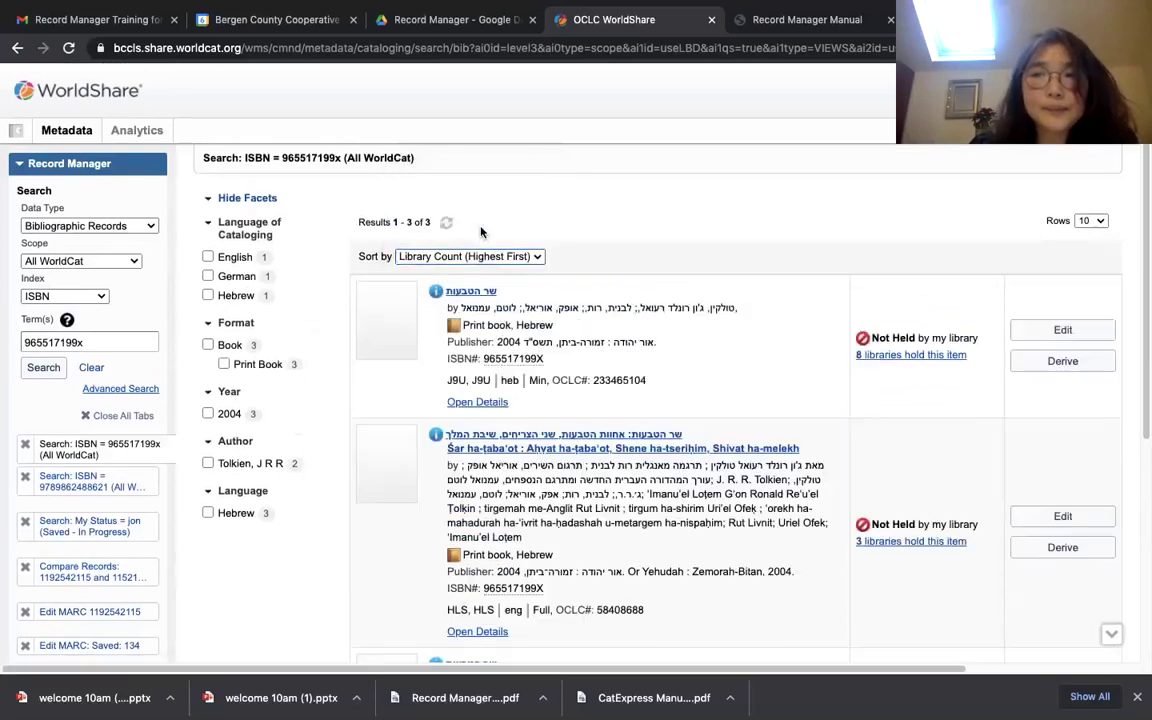
Examine the first result's cataloging institution codes, language of cataloging and record fullness level
{"action": "left_click_drag", "start_coordinate": [1148, 200], "coordinate": [1150, 263]}
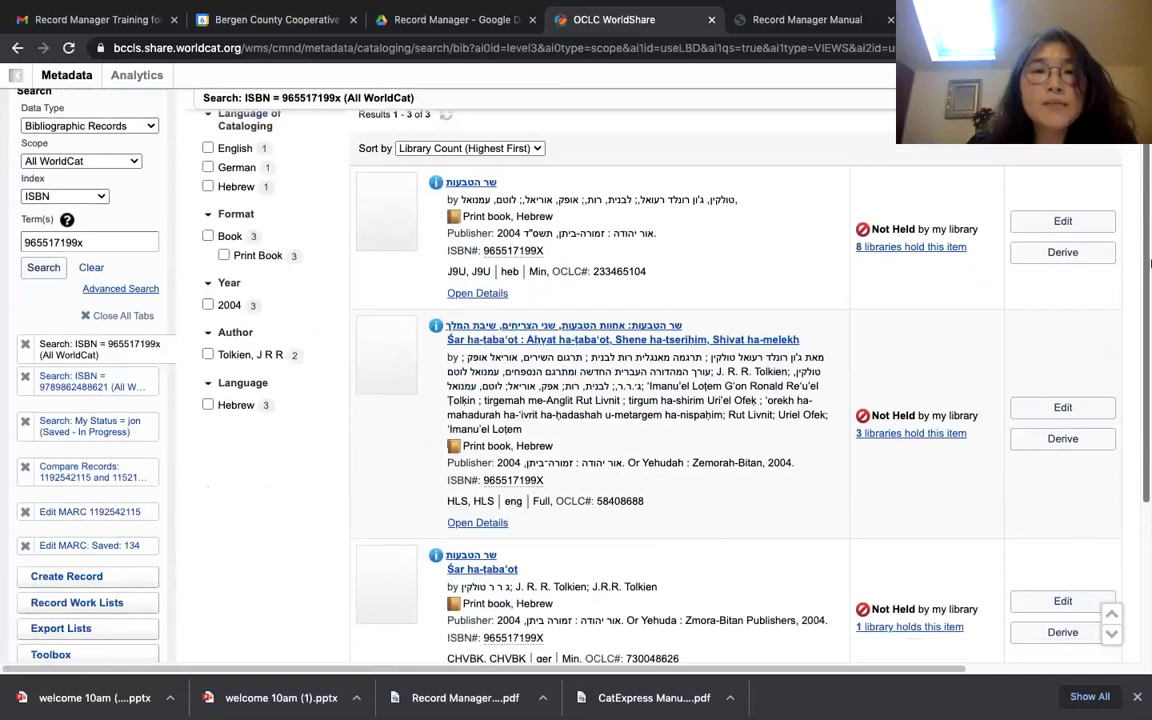
{"action": "double_click", "coordinate": [483, 271]}
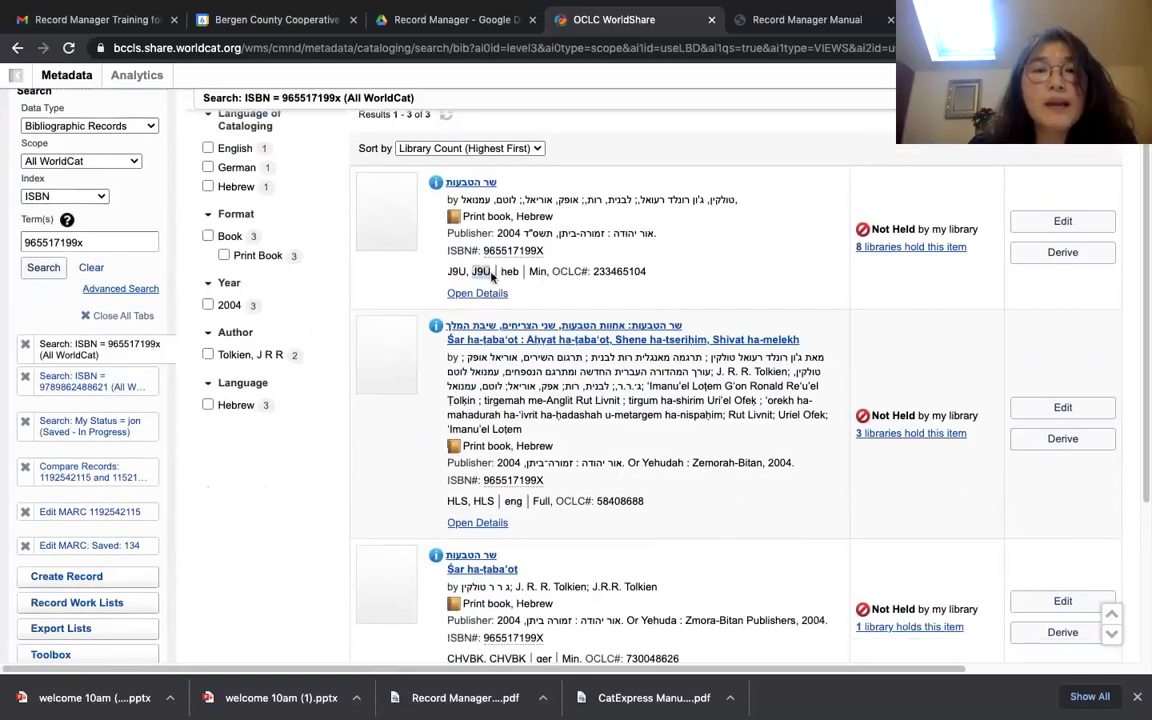
{"action": "double_click", "coordinate": [515, 273]}
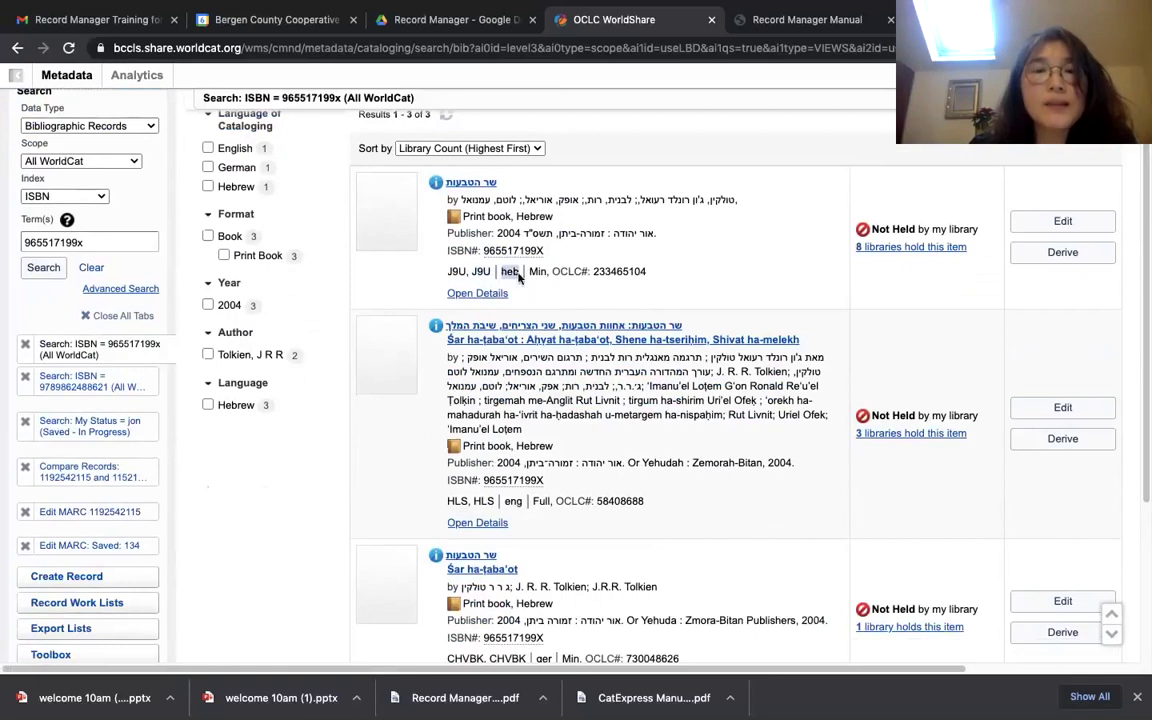
{"action": "double_click", "coordinate": [539, 272]}
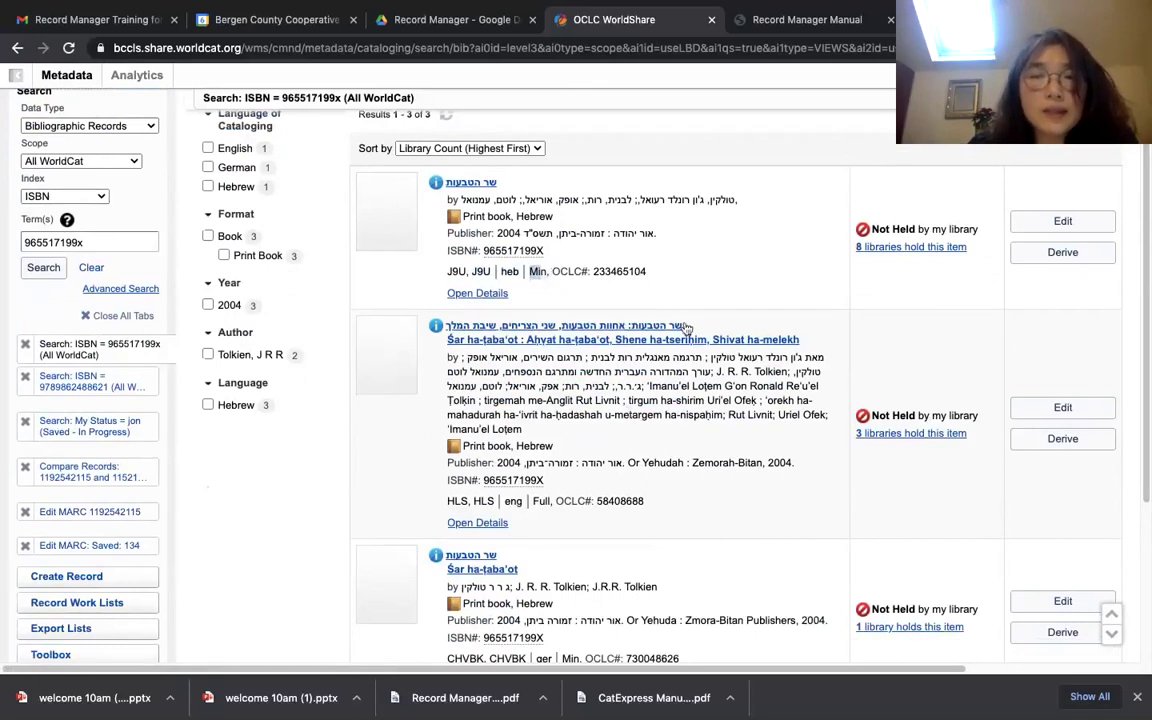
Examine the second result's cataloging institution codes, language of cataloging and record fullness level
{"action": "double_click", "coordinate": [484, 501]}
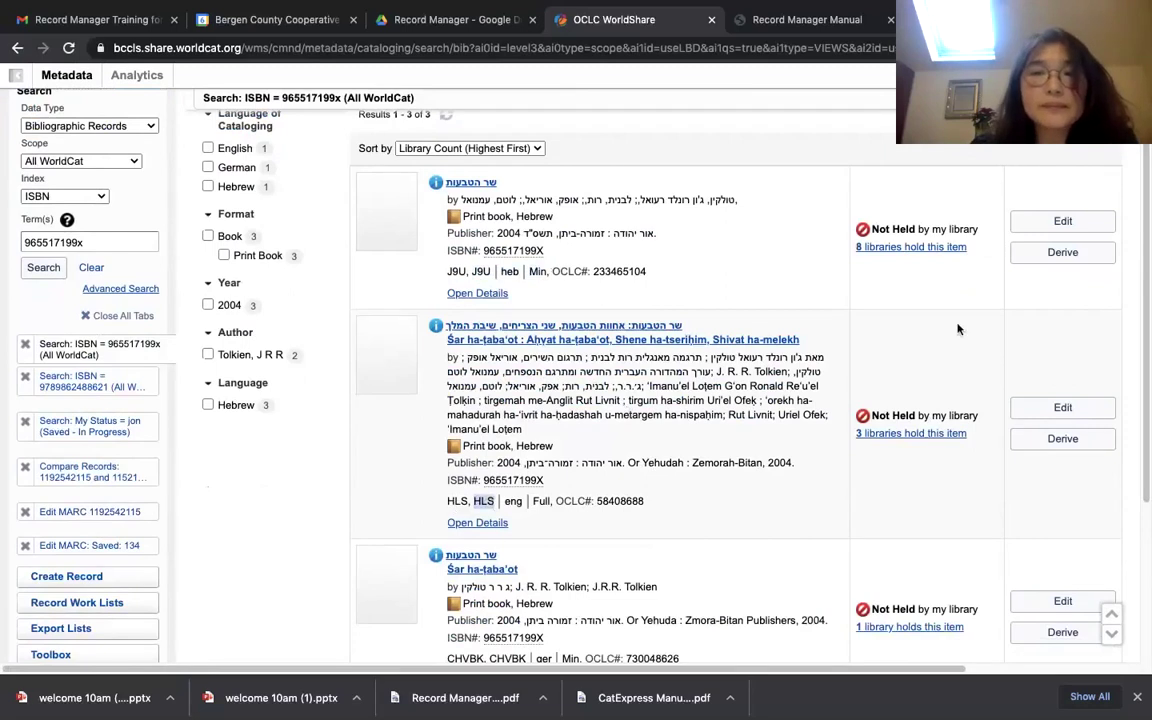
{"action": "scroll", "coordinate": [1150, 262], "scroll_direction": "down", "scroll_amount": 2}
{"action": "scroll", "coordinate": [1150, 262], "scroll_direction": "down", "scroll_amount": 3}
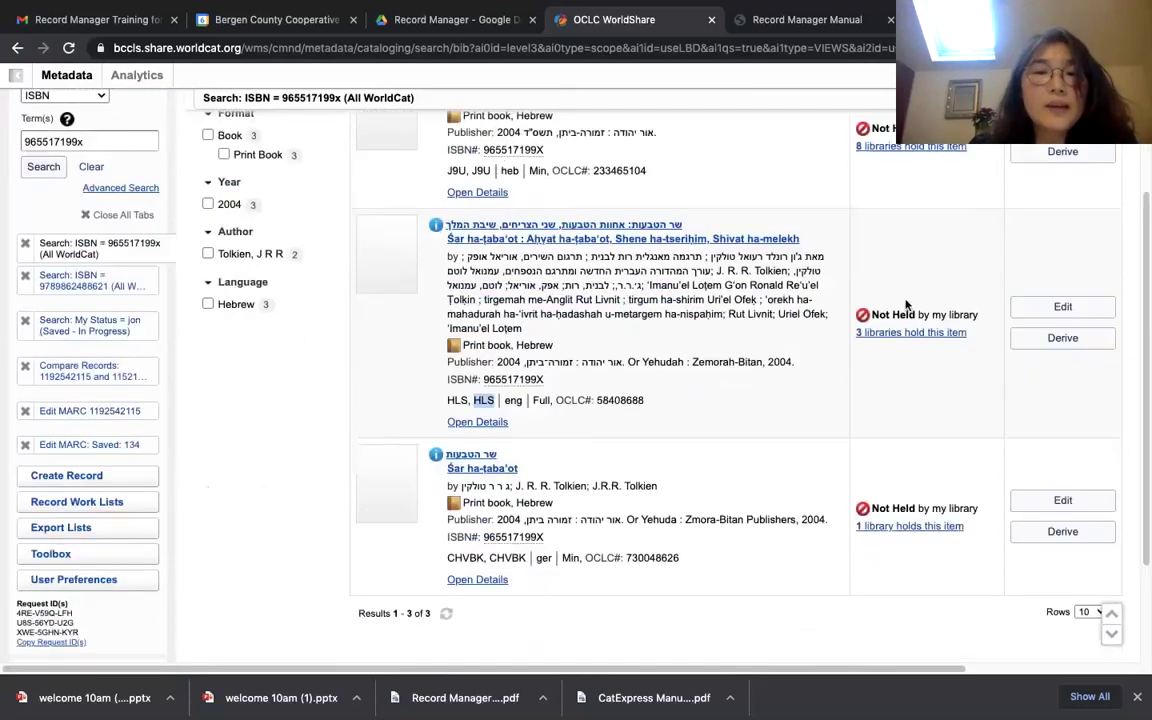
{"action": "left_click", "coordinate": [507, 405]}
{"action": "double_click", "coordinate": [512, 401]}
{"action": "double_click", "coordinate": [541, 400]}
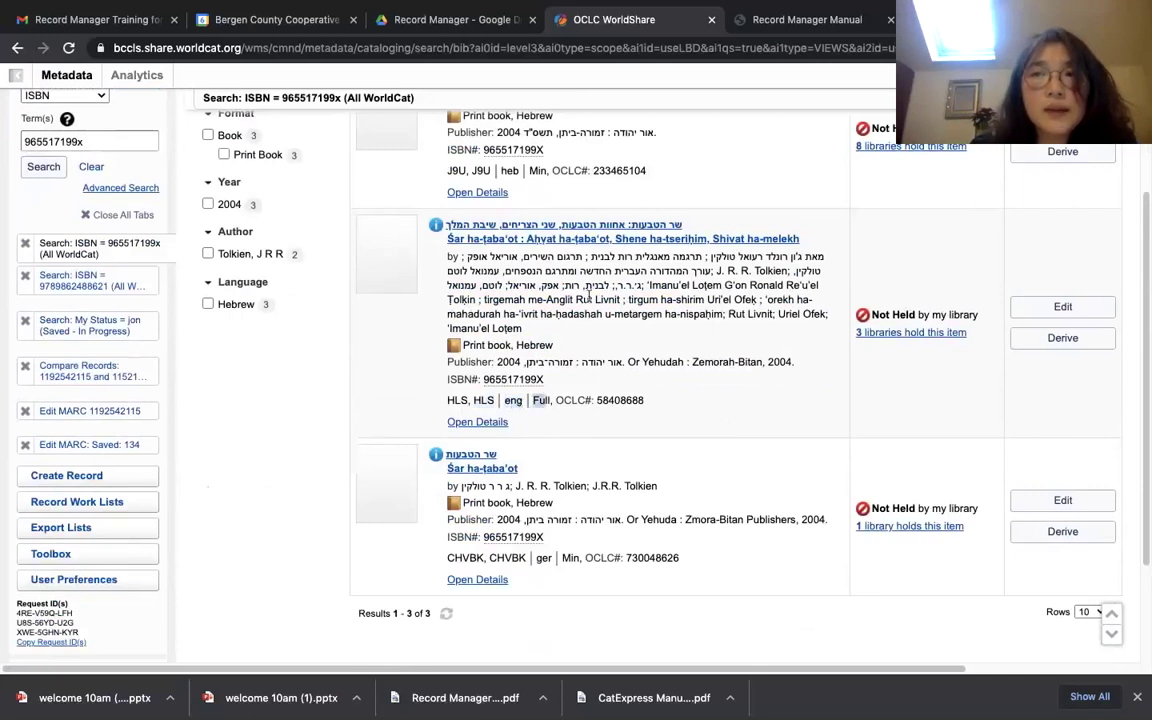
Check the author line and language of cataloging of the third search result
{"action": "scroll", "coordinate": [1145, 228], "scroll_direction": "down", "scroll_amount": 2}
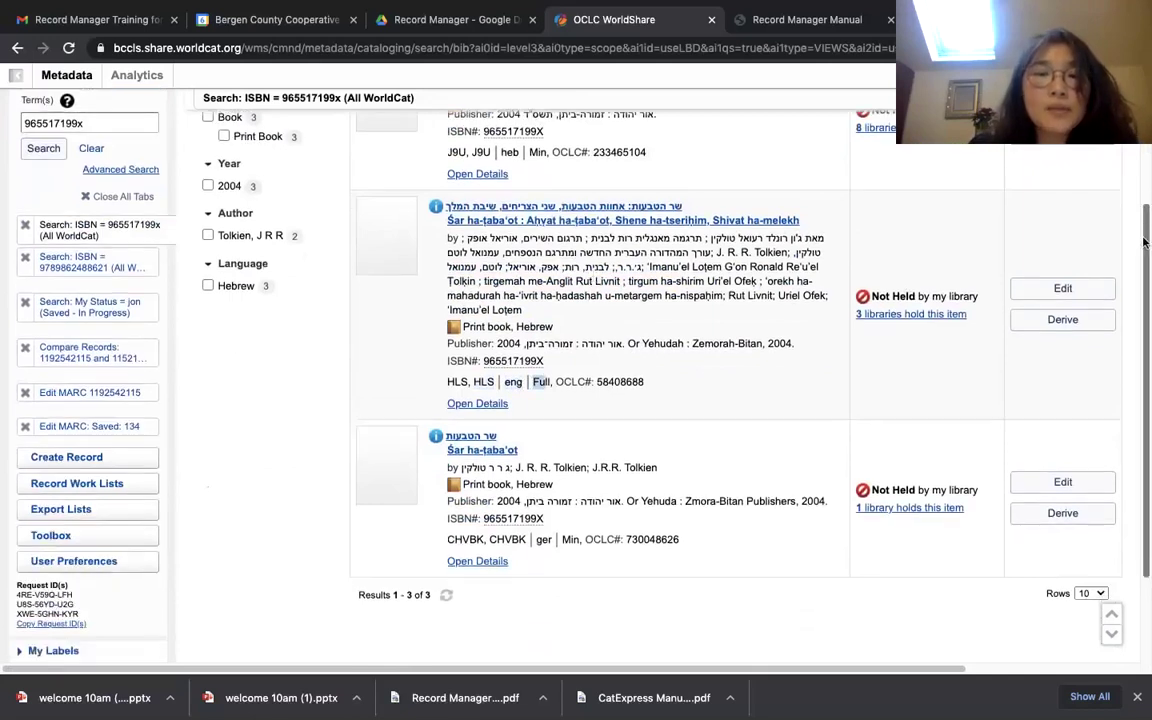
{"action": "double_click", "coordinate": [570, 467]}
{"action": "double_click", "coordinate": [543, 469]}
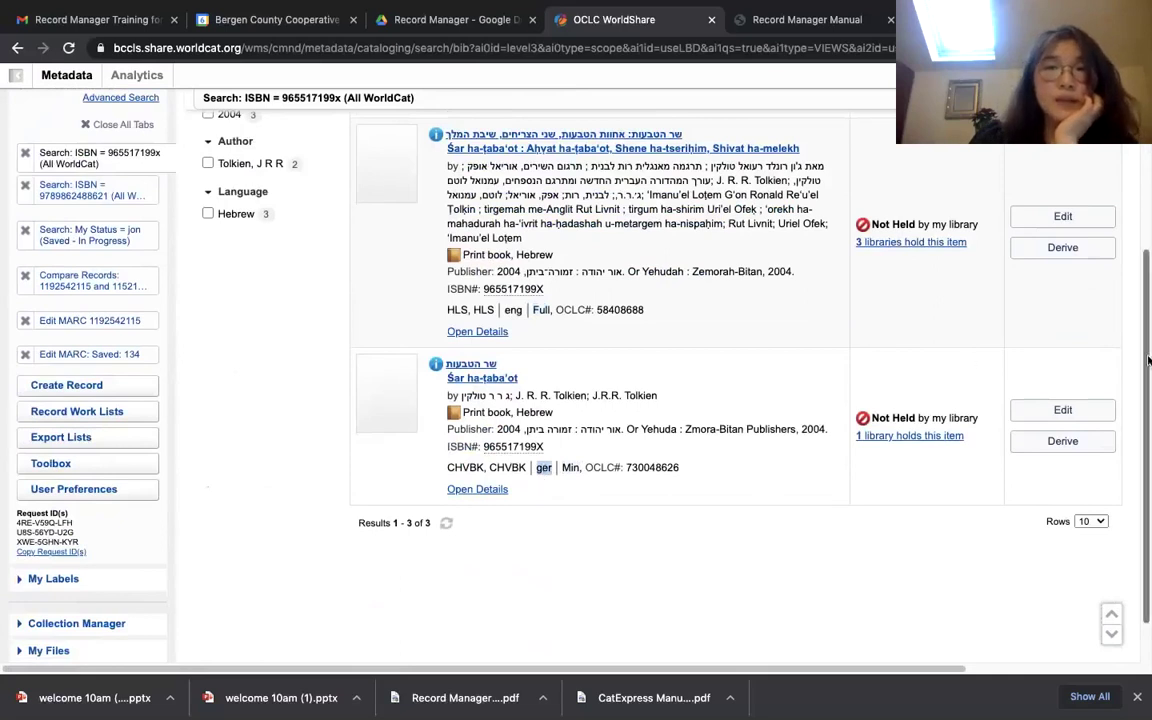
Open the second search result, the full-level record cataloged in English, and review its MARC fields, including the paired 100 author fields
{"action": "scroll", "coordinate": [1148, 360], "scroll_direction": "up", "scroll_amount": 3}
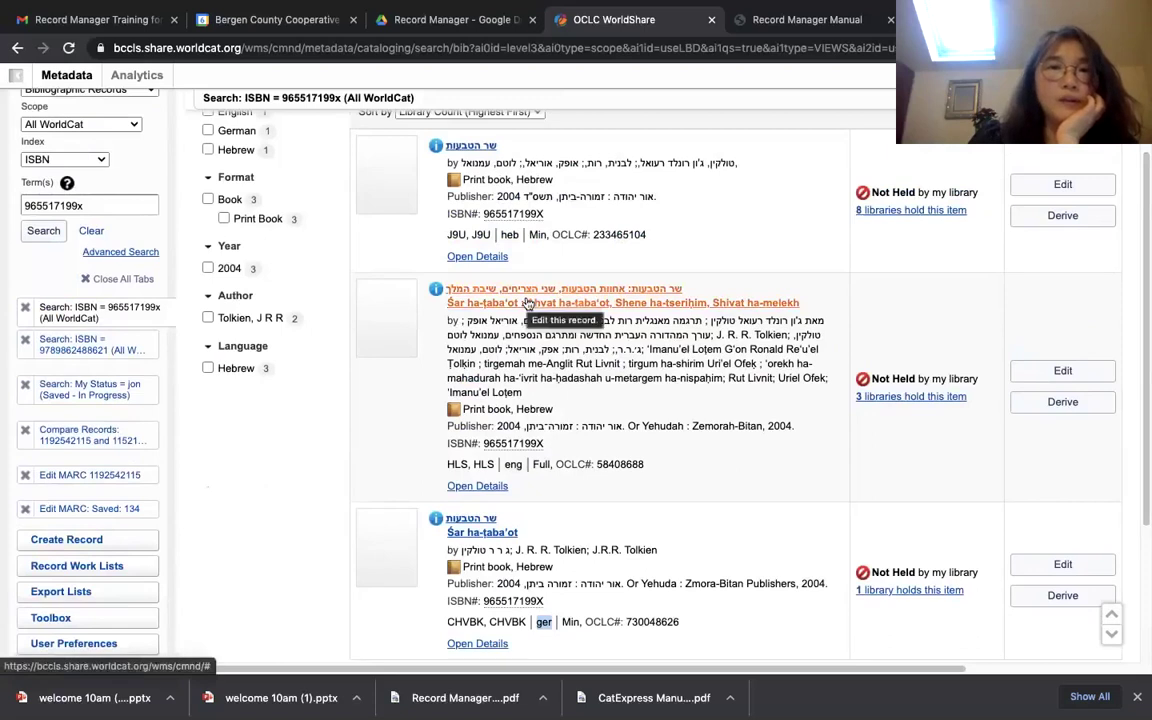
{"action": "left_click", "coordinate": [528, 303]}
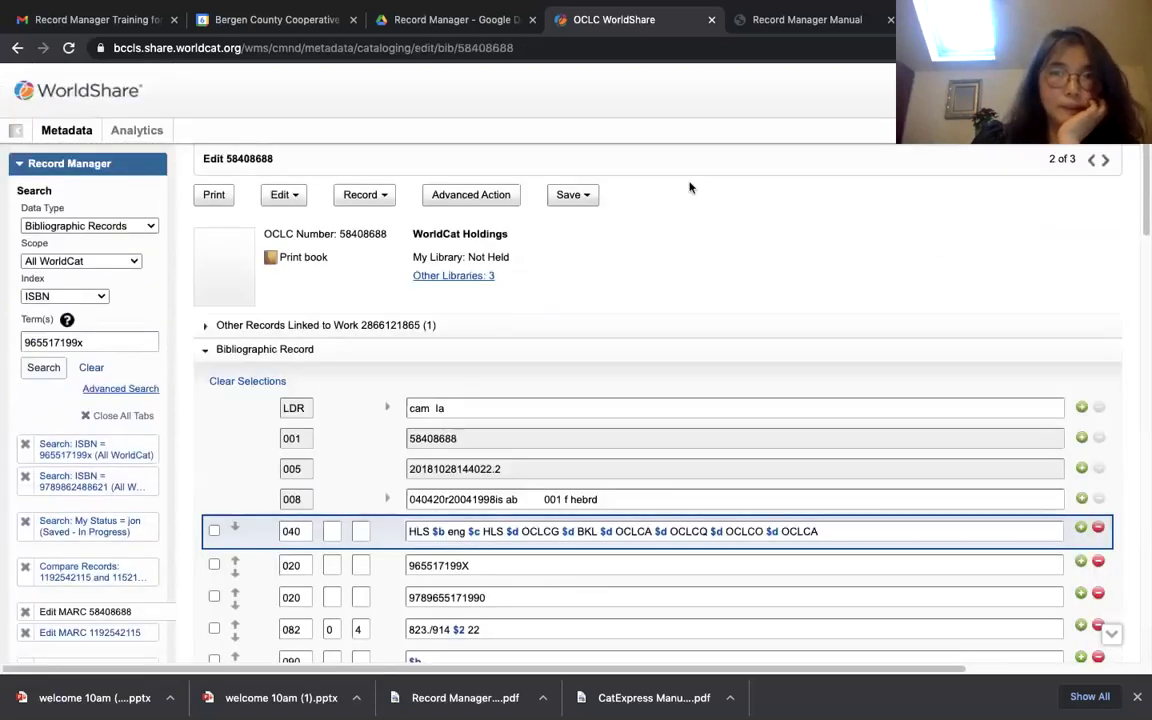
{"action": "scroll", "coordinate": [949, 473], "scroll_direction": "down", "scroll_amount": 3}
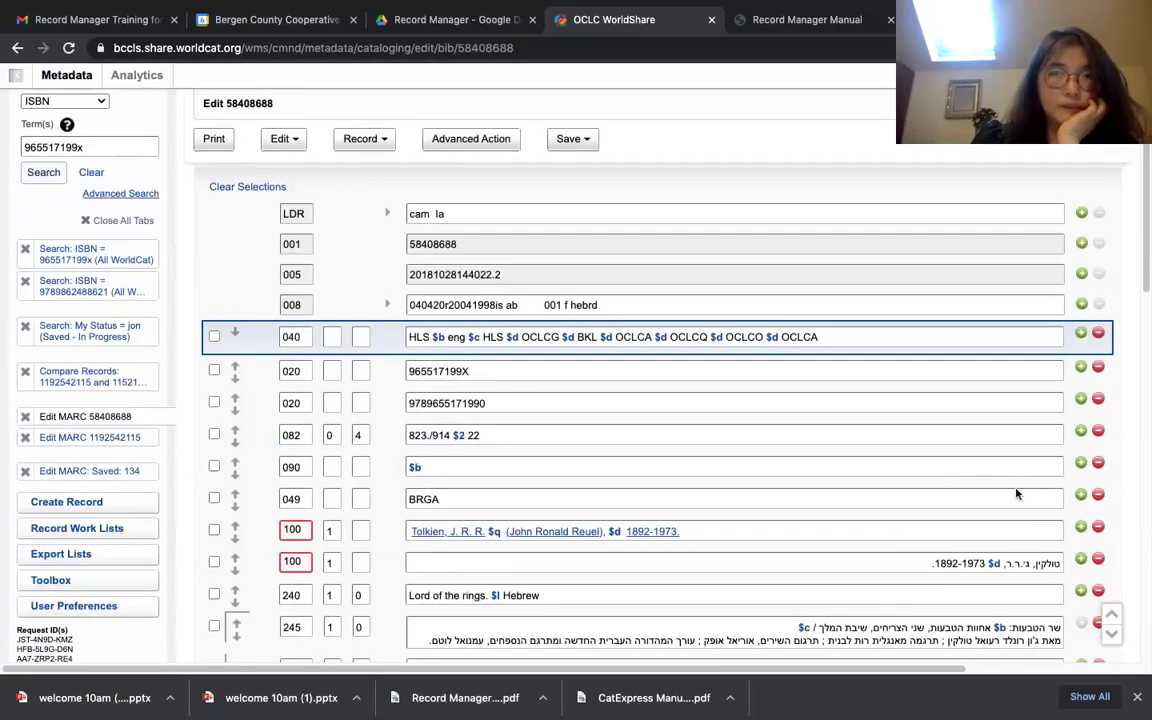
{"action": "left_click_drag", "start_coordinate": [1148, 172], "coordinate": [1150, 245]}
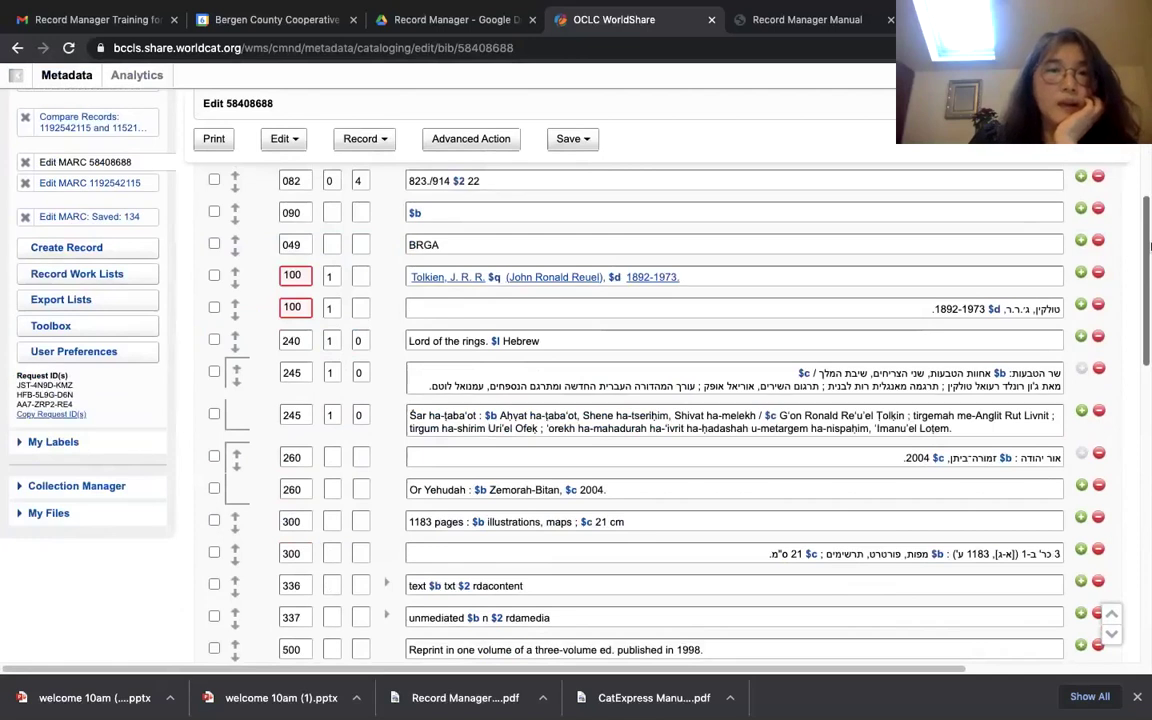
{"action": "left_click", "coordinate": [298, 279]}
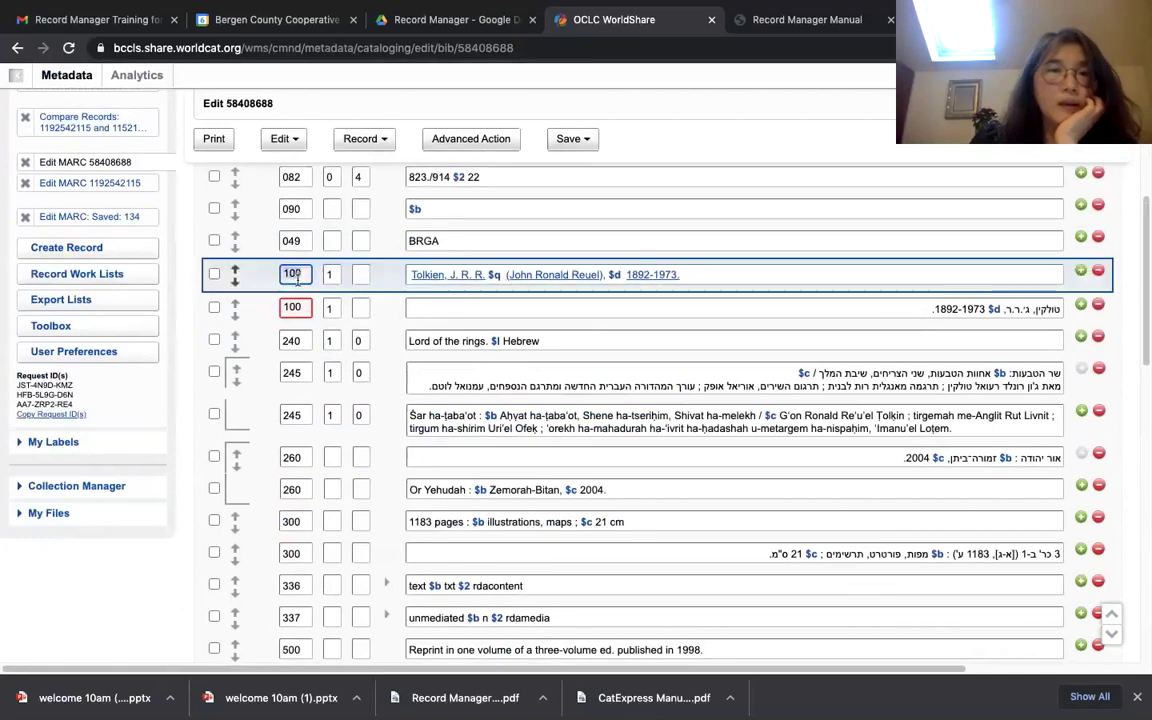
{"action": "left_click", "coordinate": [440, 309]}
{"action": "left_click", "coordinate": [790, 240]}
{"action": "left_click_drag", "start_coordinate": [1141, 226], "coordinate": [1150, 311]}
{"action": "left_click", "coordinate": [461, 407]}
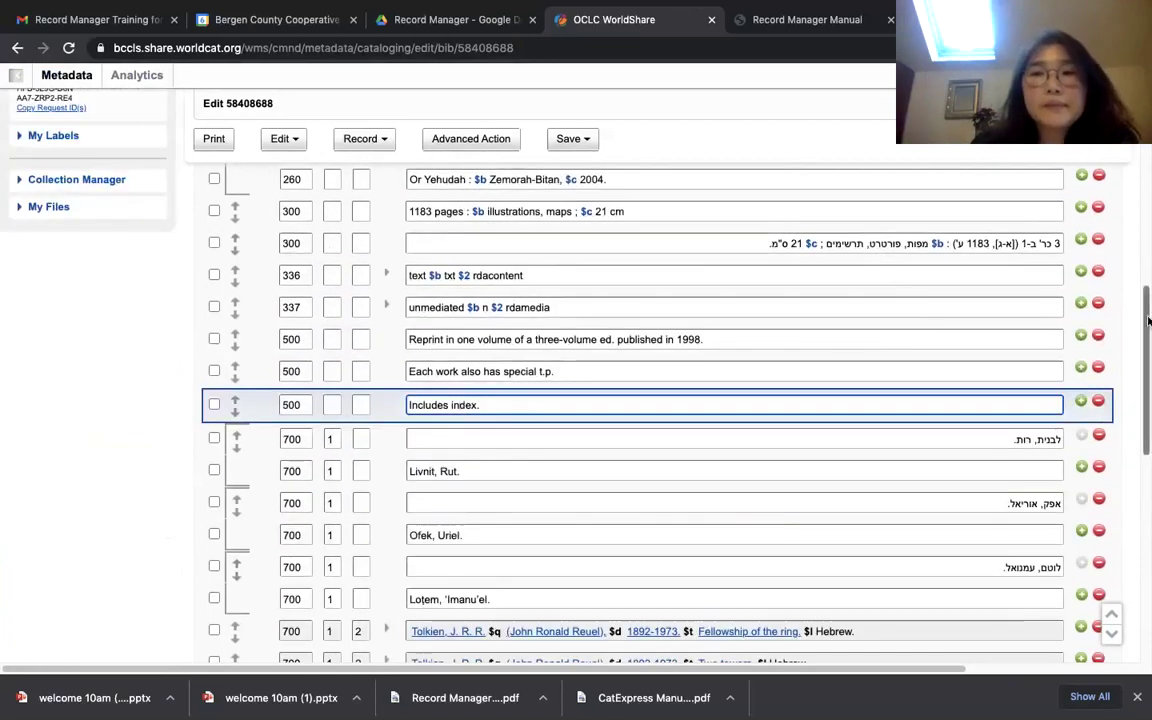
{"action": "left_click_drag", "start_coordinate": [1148, 300], "coordinate": [1150, 110]}
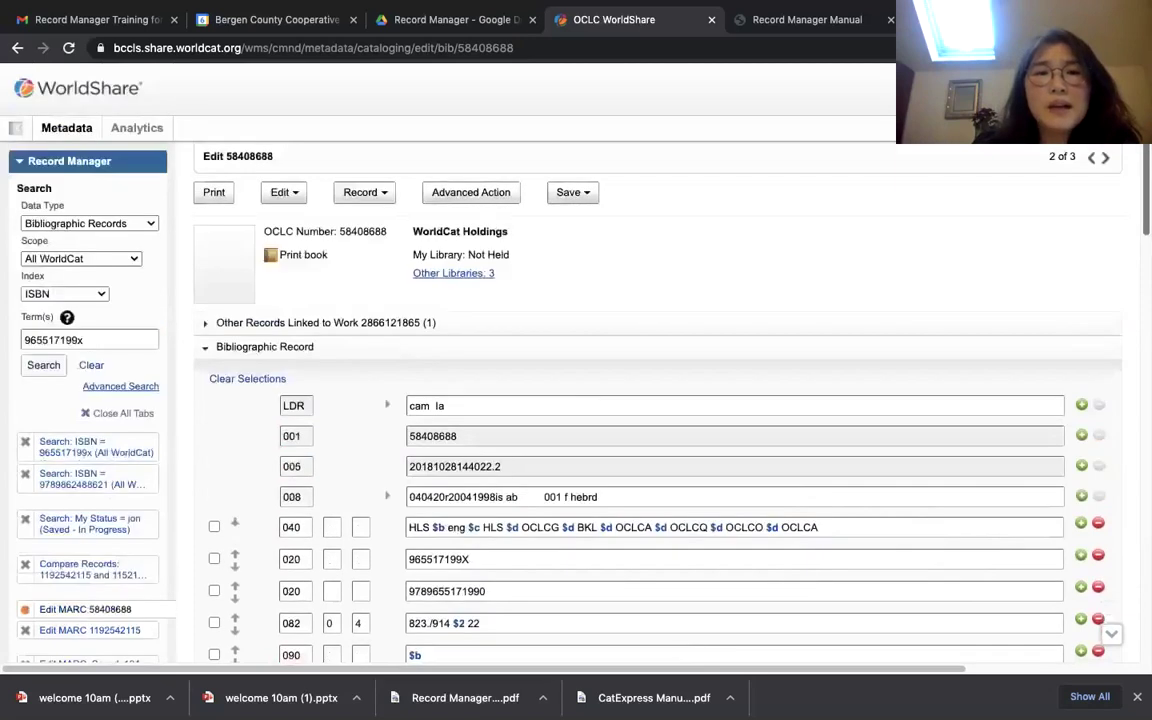
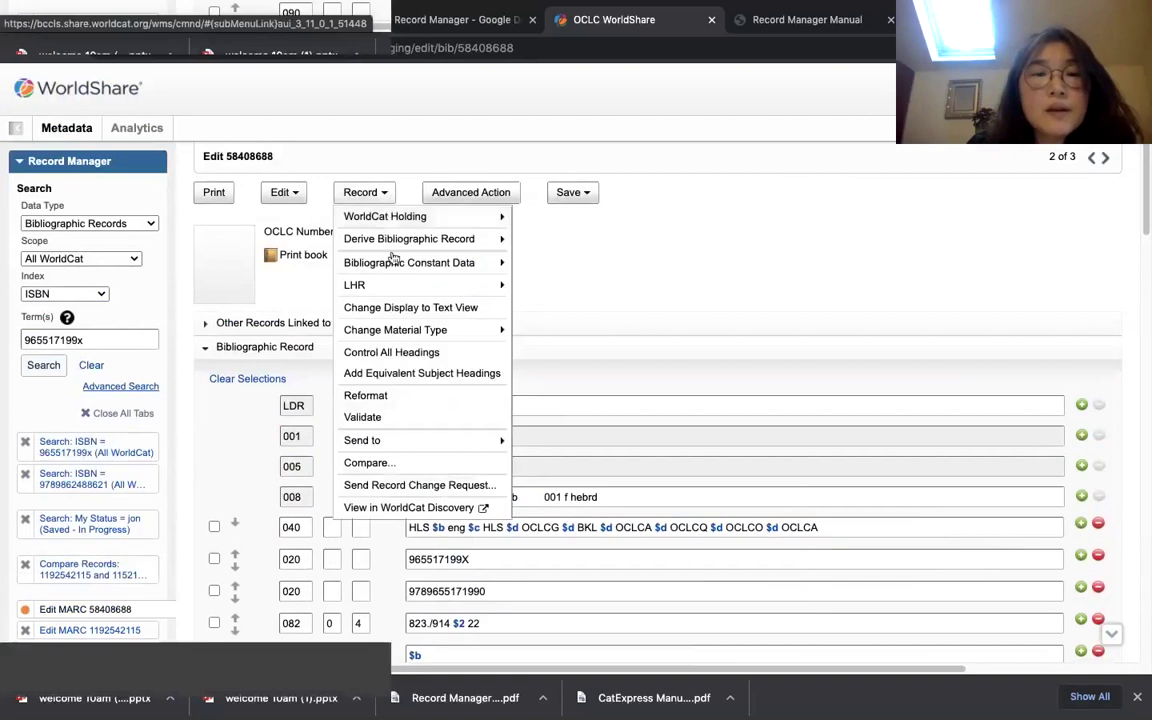
Start a comparison for the open record and search All WorldCat by ISBN 965517199x for the record to compare
{"action": "left_click", "coordinate": [379, 466]}
{"action": "left_click", "coordinate": [712, 336]}
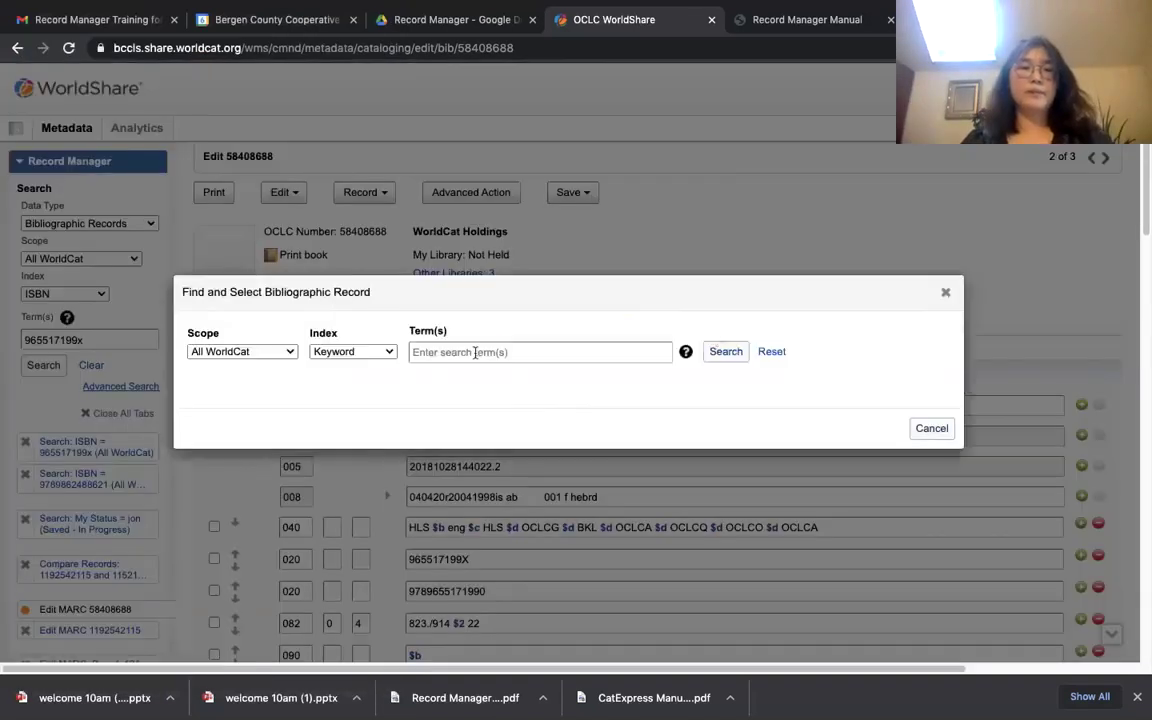
{"action": "left_click", "coordinate": [394, 354]}
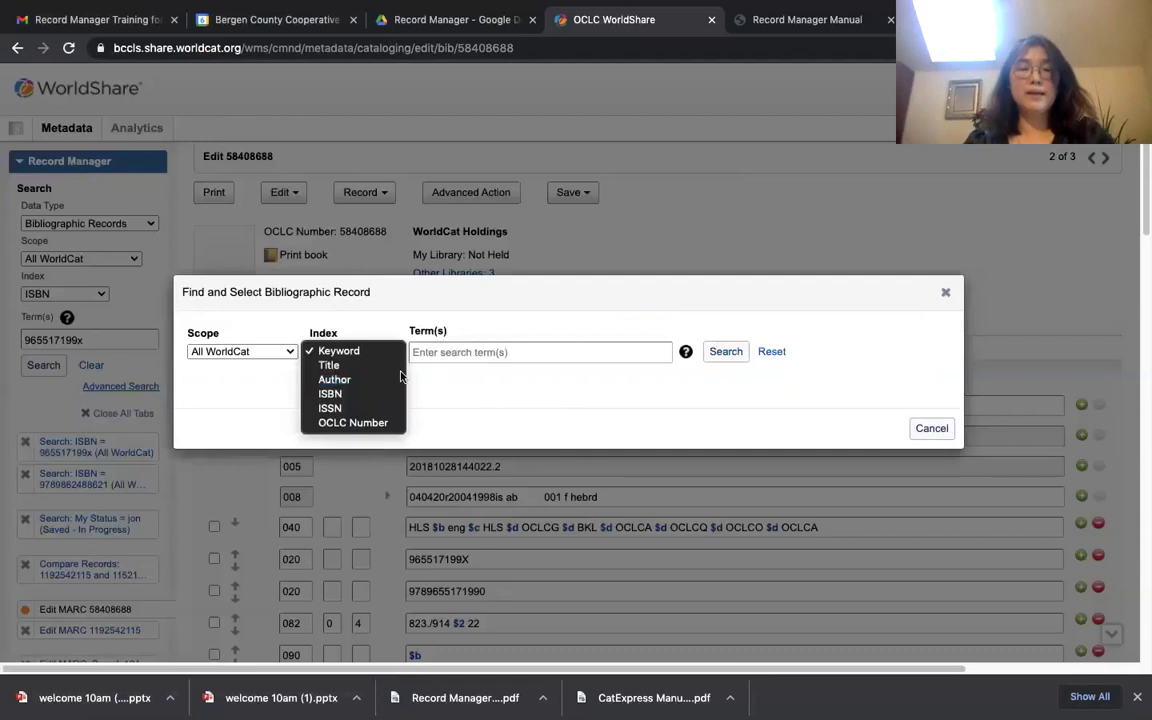
{"action": "left_click", "coordinate": [334, 406]}
{"action": "left_click", "coordinate": [526, 352]}
{"action": "type", "text": "965517199x"}
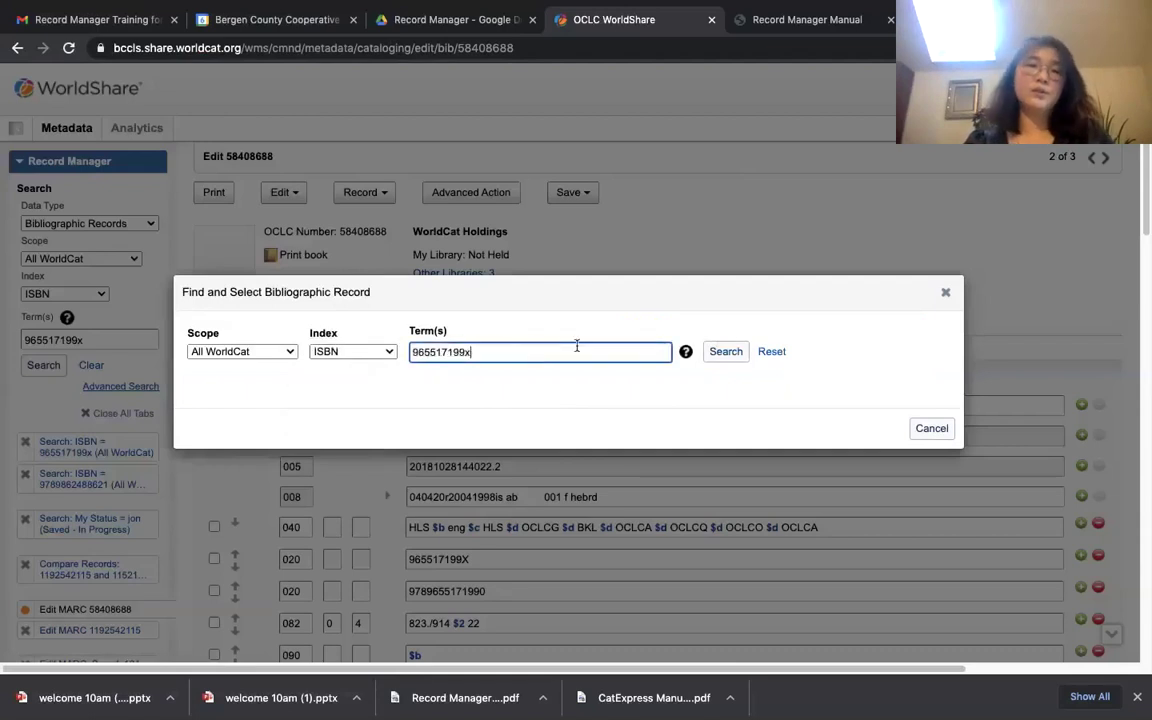
{"action": "left_click", "coordinate": [725, 352]}
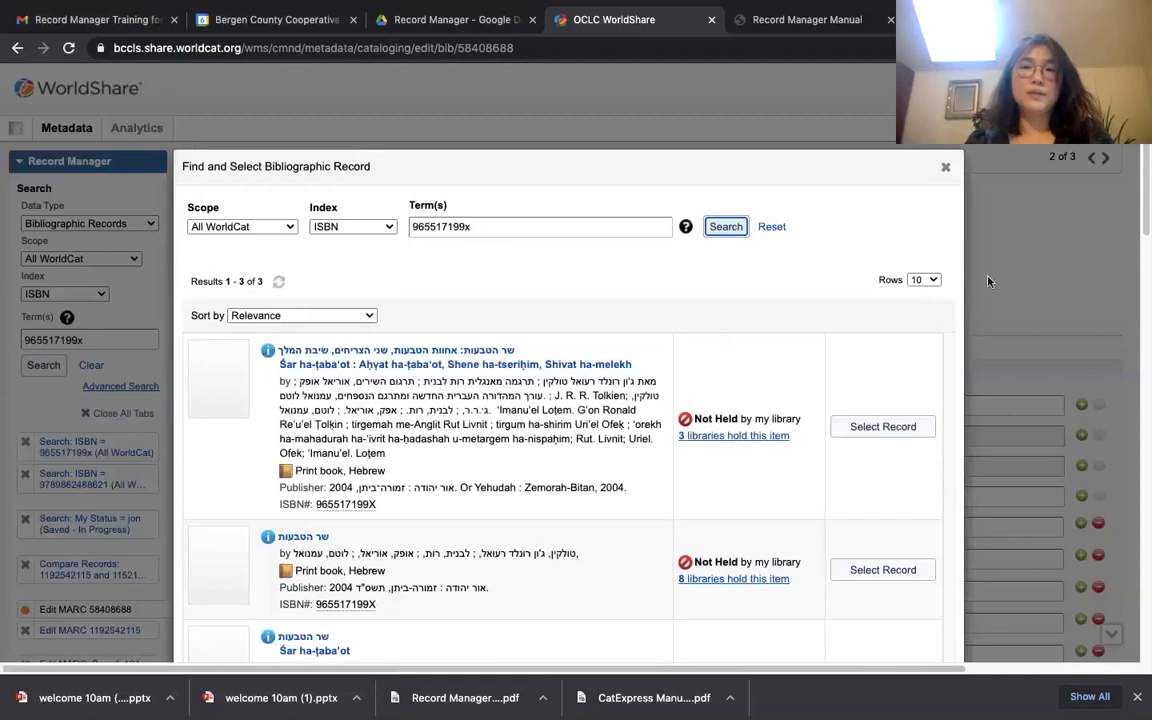
Select the record held by 8 libraries, OCLC number 233465104, and compare it with the current record
{"action": "scroll", "coordinate": [1148, 180], "scroll_direction": "down", "scroll_amount": 2}
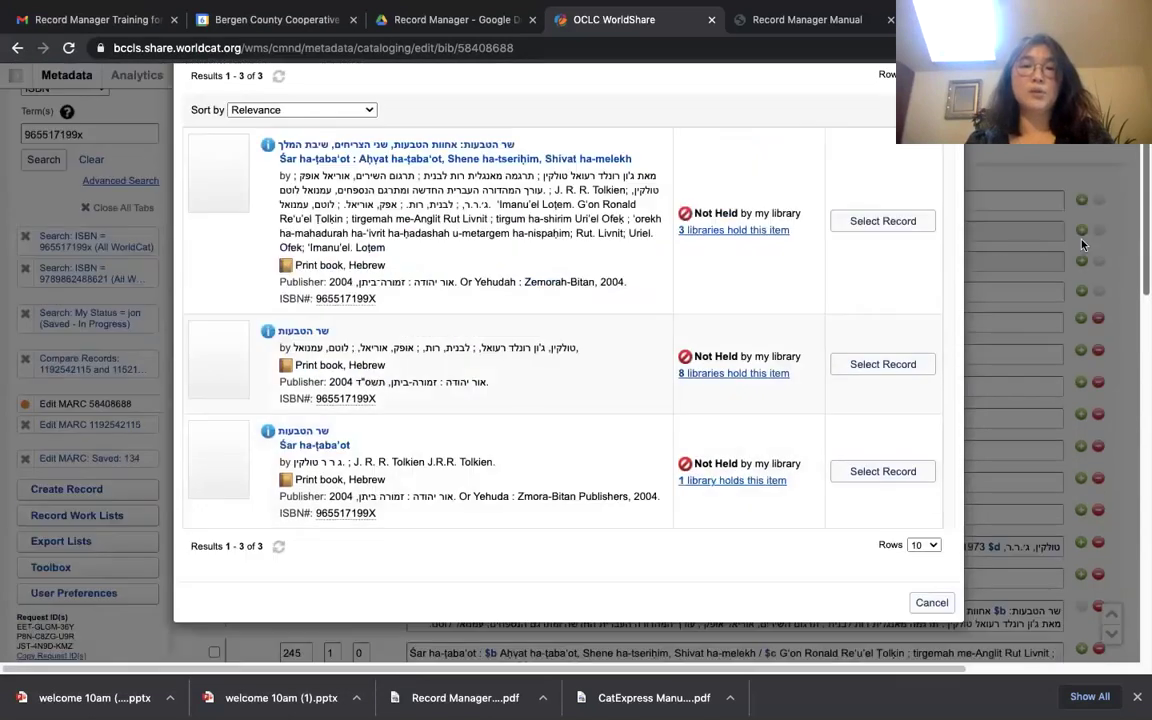
{"action": "left_click", "coordinate": [730, 384]}
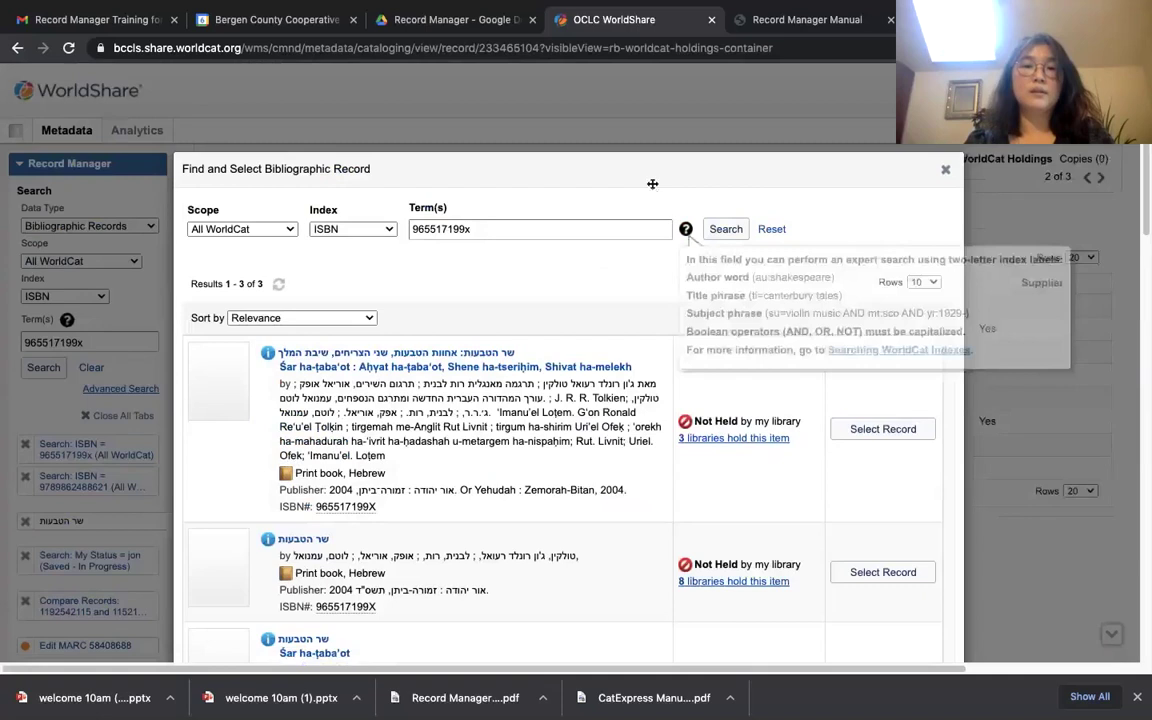
{"action": "left_click", "coordinate": [881, 573]}
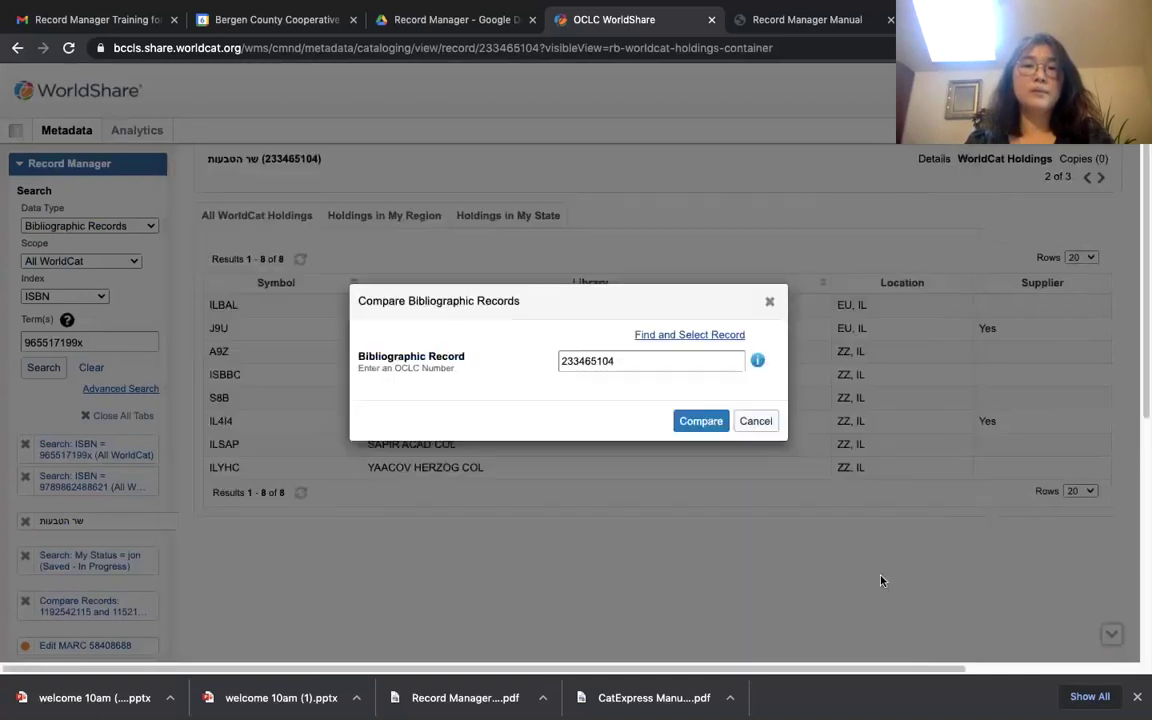
{"action": "left_click", "coordinate": [700, 421]}
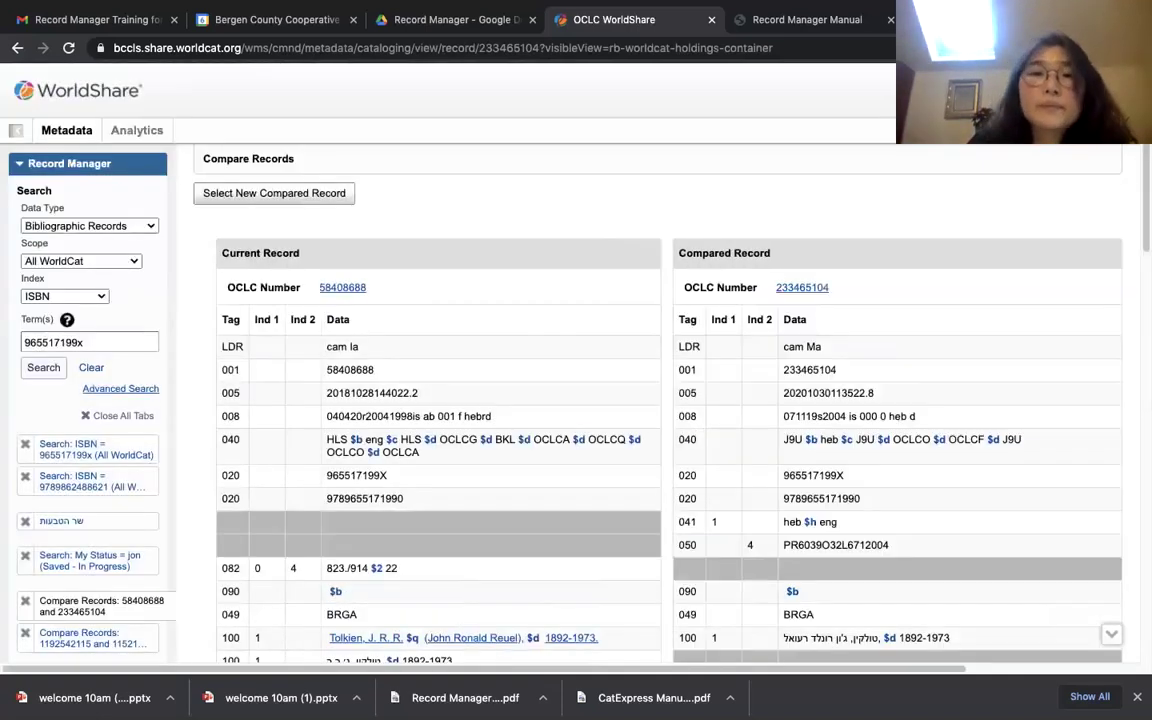
Compare the language of cataloging in subfield $b of the 040 field between the two records
{"action": "scroll", "coordinate": [576, 400], "scroll_direction": "down", "scroll_amount": 1}
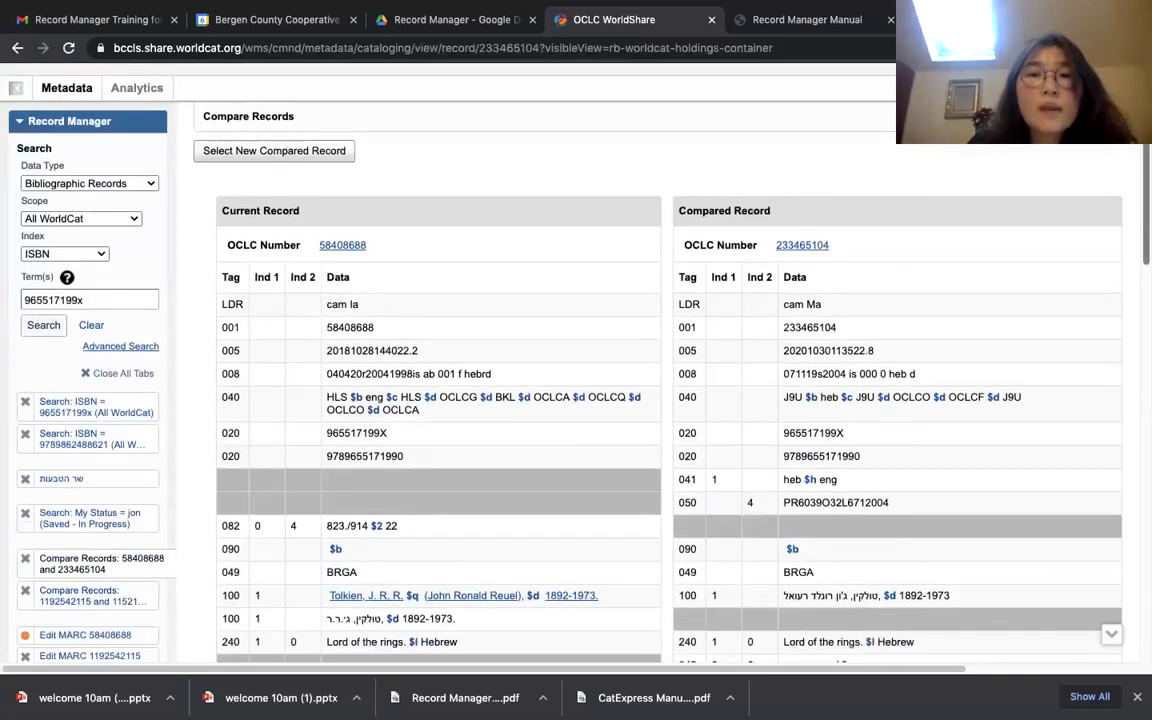
{"action": "scroll", "coordinate": [429, 390], "scroll_direction": "down", "scroll_amount": 4}
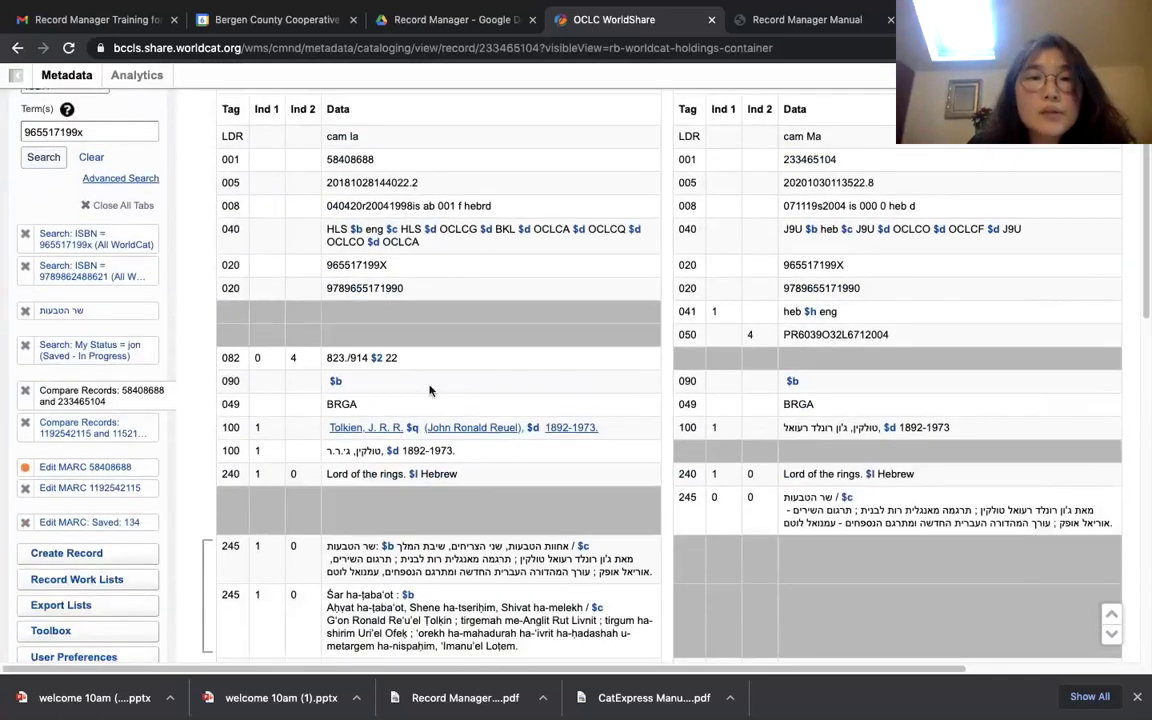
{"action": "left_click_drag", "start_coordinate": [351, 229], "coordinate": [384, 228]}
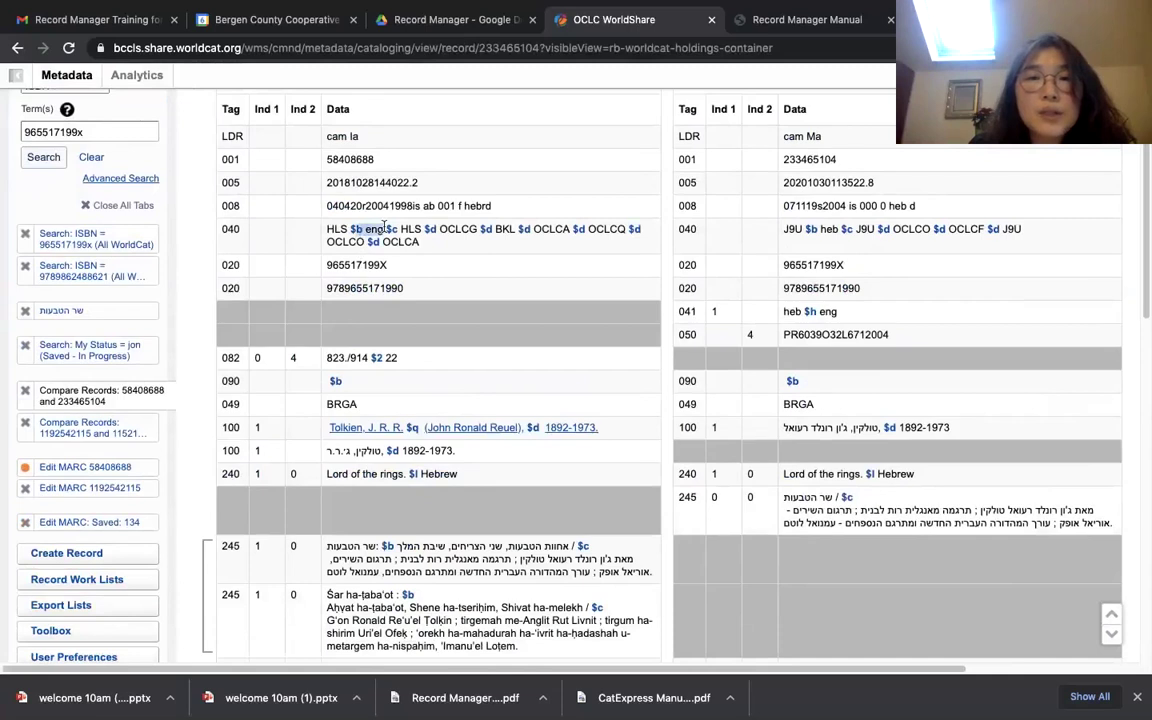
{"action": "left_click", "coordinate": [808, 229]}
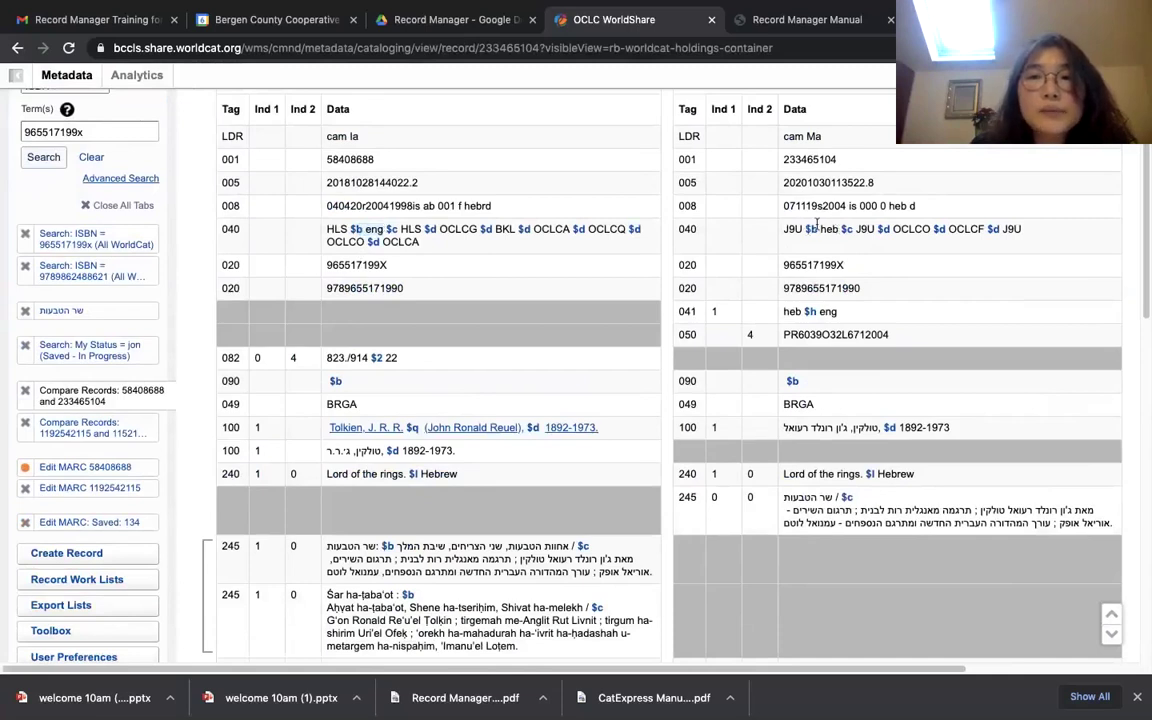
{"action": "left_click_drag", "start_coordinate": [808, 229], "coordinate": [842, 227]}
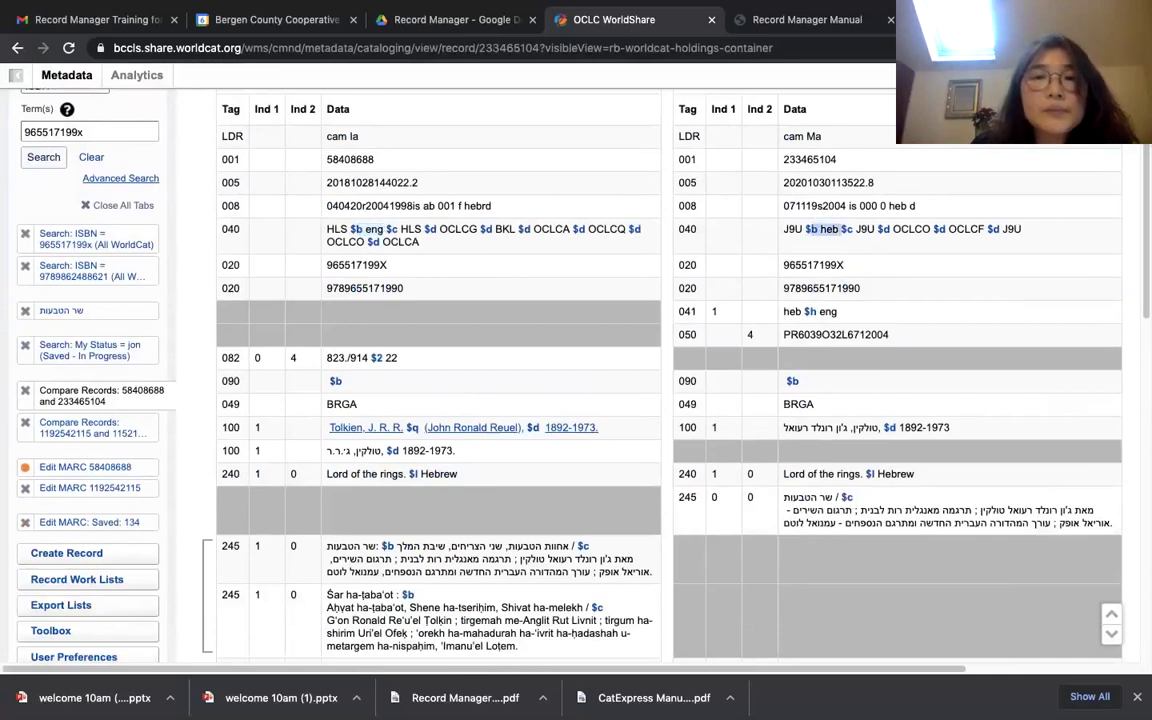
Examine the compared record's additional 041 language and 050 call number fields against the current record
{"action": "scroll", "coordinate": [1148, 157], "scroll_direction": "down", "scroll_amount": 1}
{"action": "left_click_drag", "start_coordinate": [1148, 157], "coordinate": [1150, 182]}
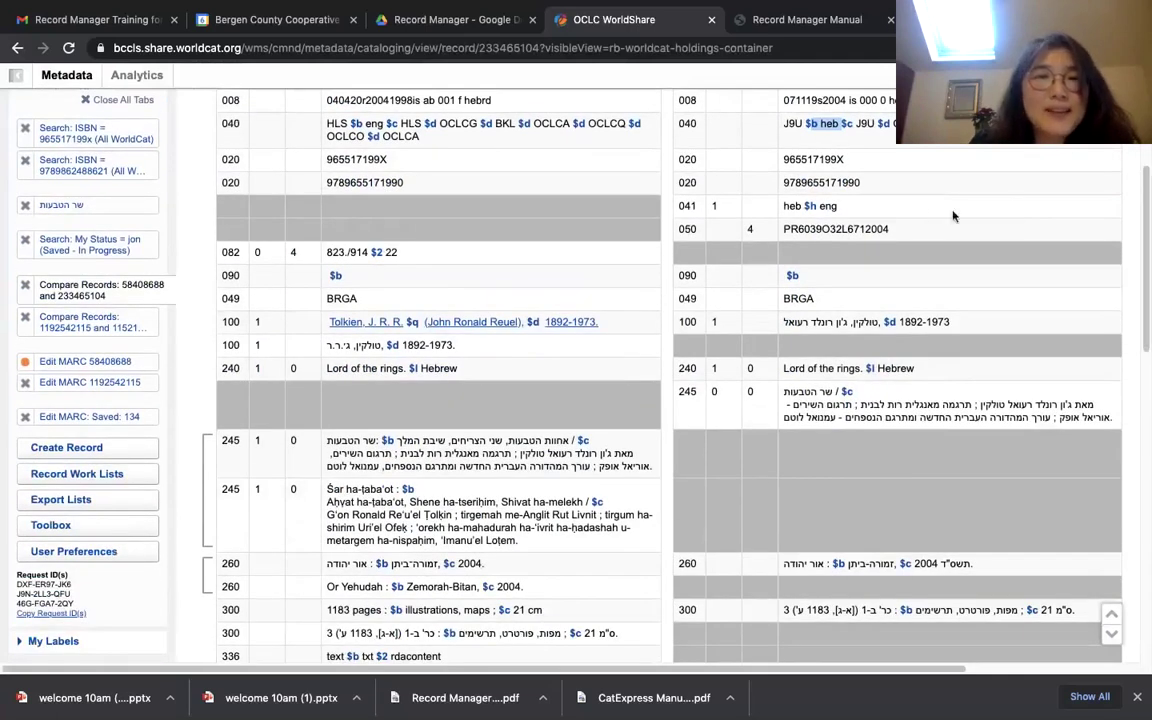
{"action": "left_click", "coordinate": [830, 192]}
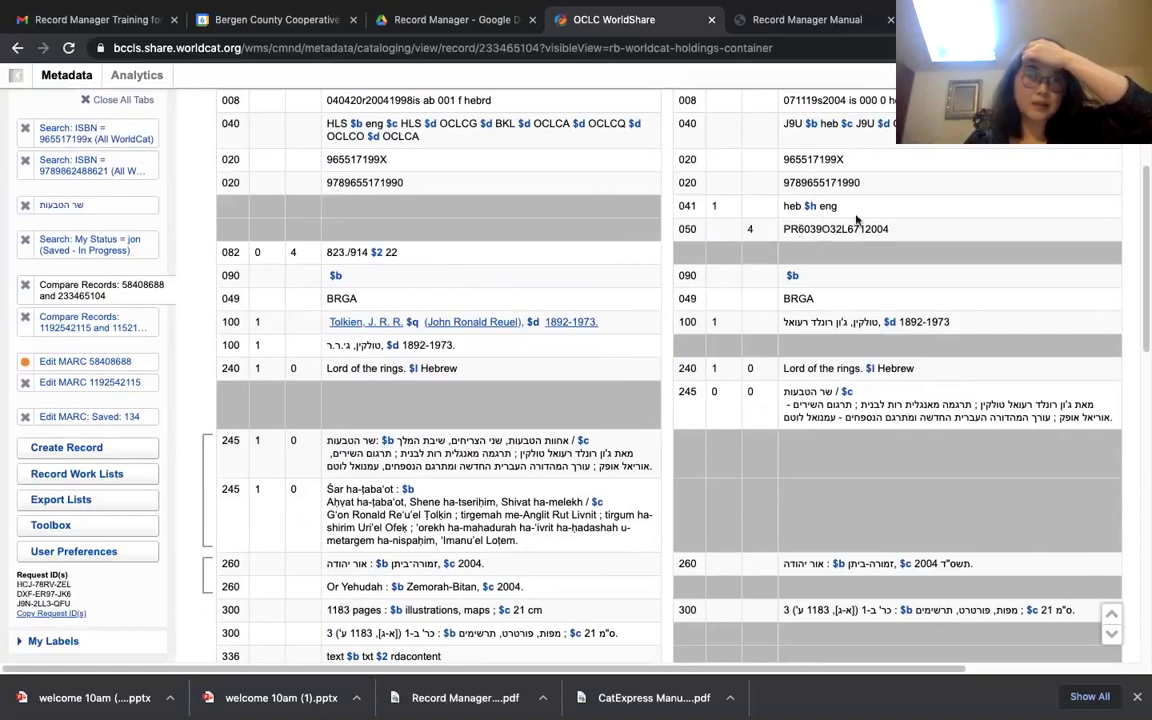
{"action": "left_click_drag", "start_coordinate": [787, 229], "coordinate": [893, 240]}
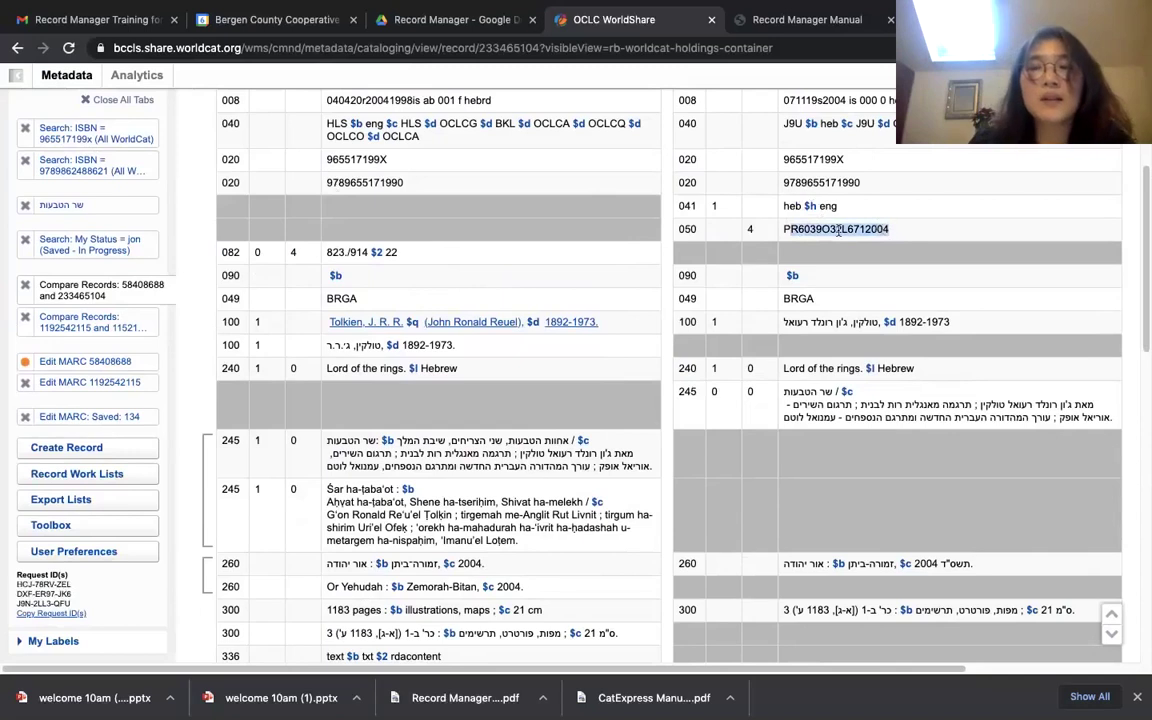
{"action": "left_click", "coordinate": [980, 217]}
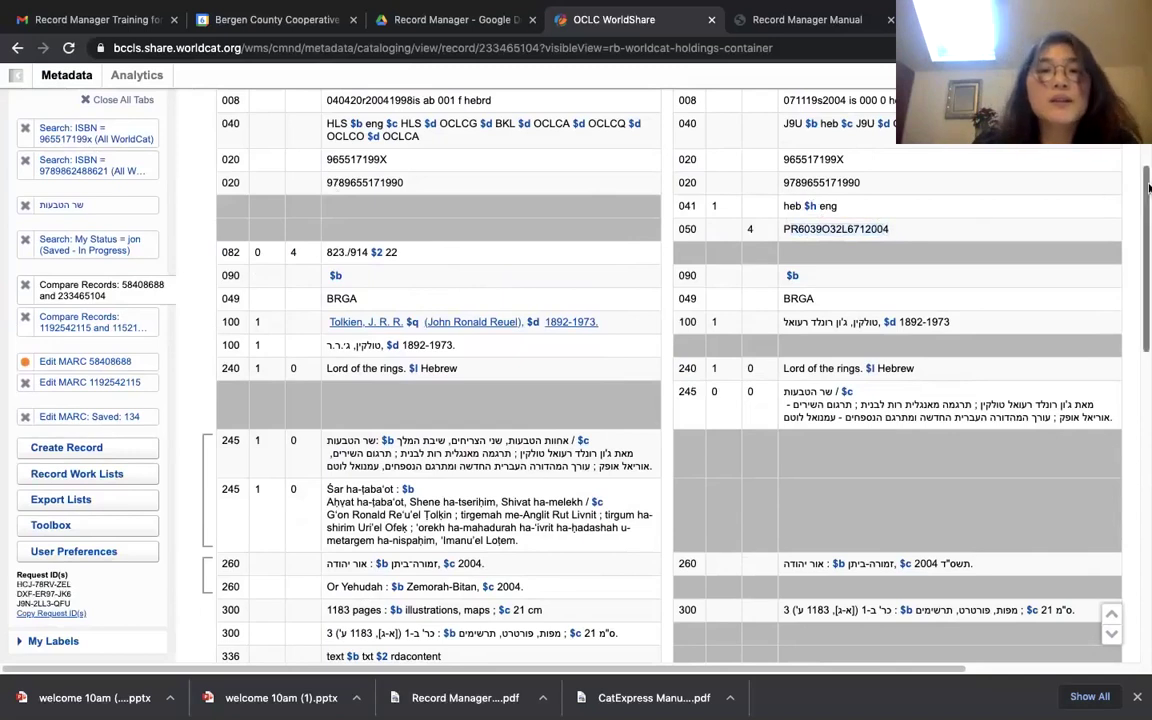
Compare the 245 title fields of both records, and continue down to the physical description, notes and subject headings
{"action": "left_click_drag", "start_coordinate": [1148, 188], "coordinate": [1150, 203]}
{"action": "scroll", "coordinate": [545, 300], "scroll_direction": "down", "scroll_amount": 2}
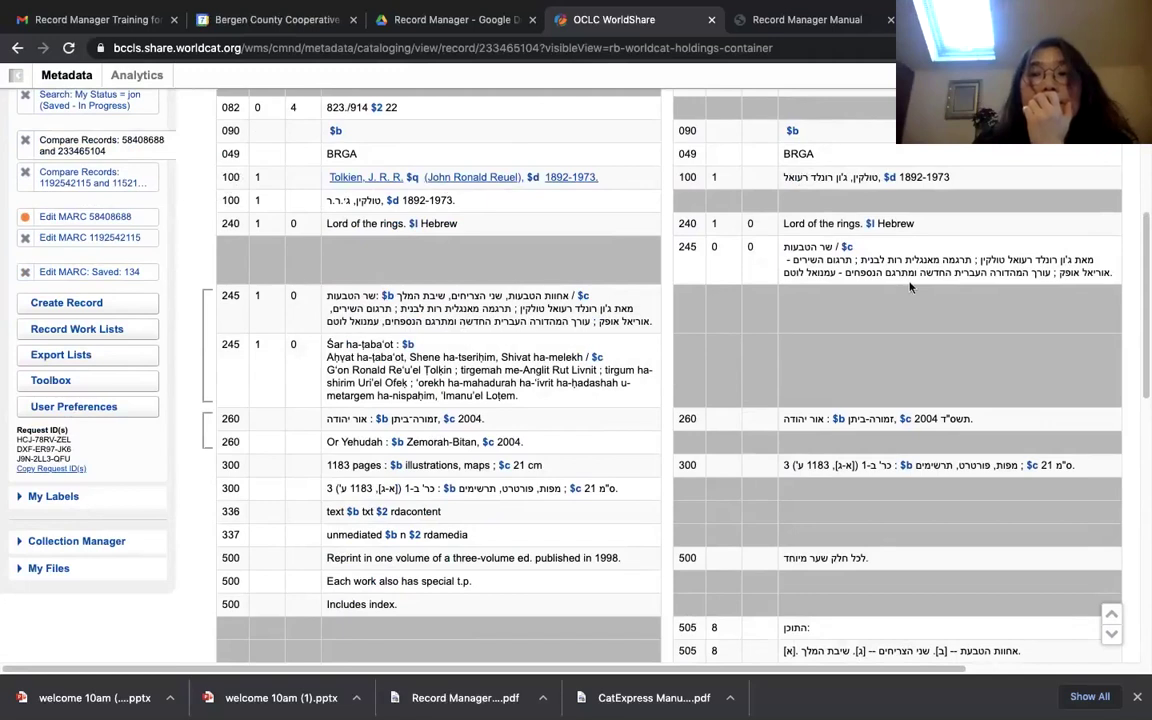
{"action": "left_click_drag", "start_coordinate": [1147, 225], "coordinate": [1147, 253]}
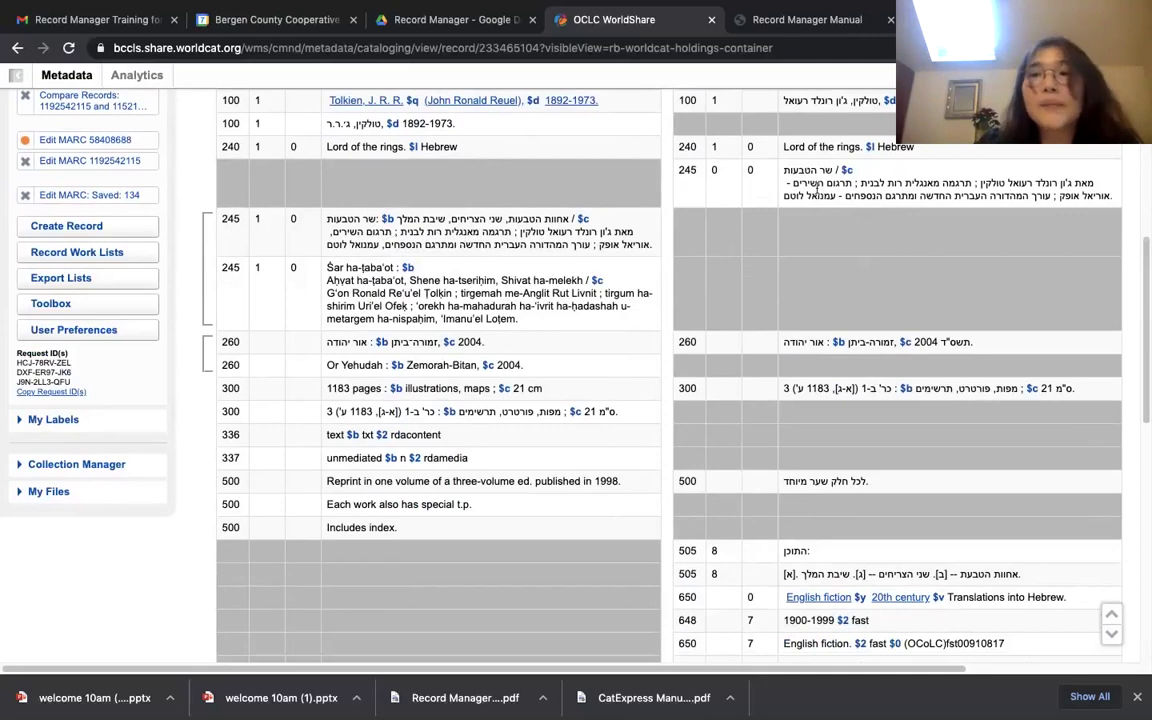
{"action": "left_click_drag", "start_coordinate": [788, 176], "coordinate": [1117, 224]}
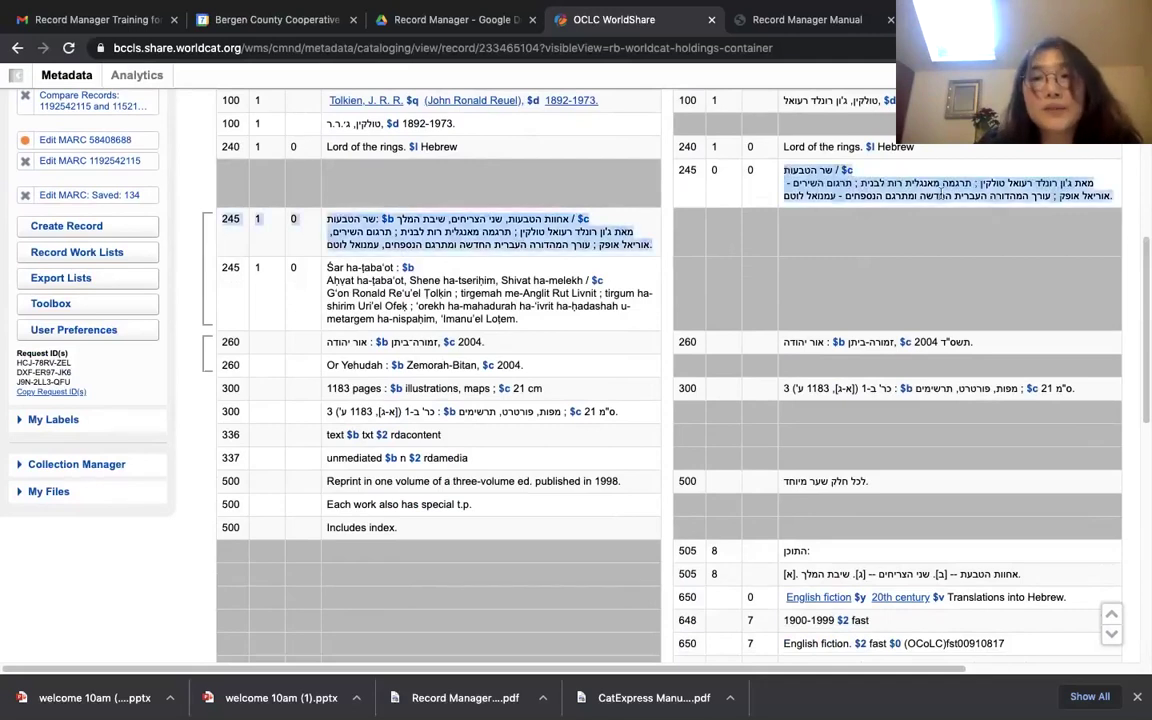
{"action": "left_click", "coordinate": [848, 174]}
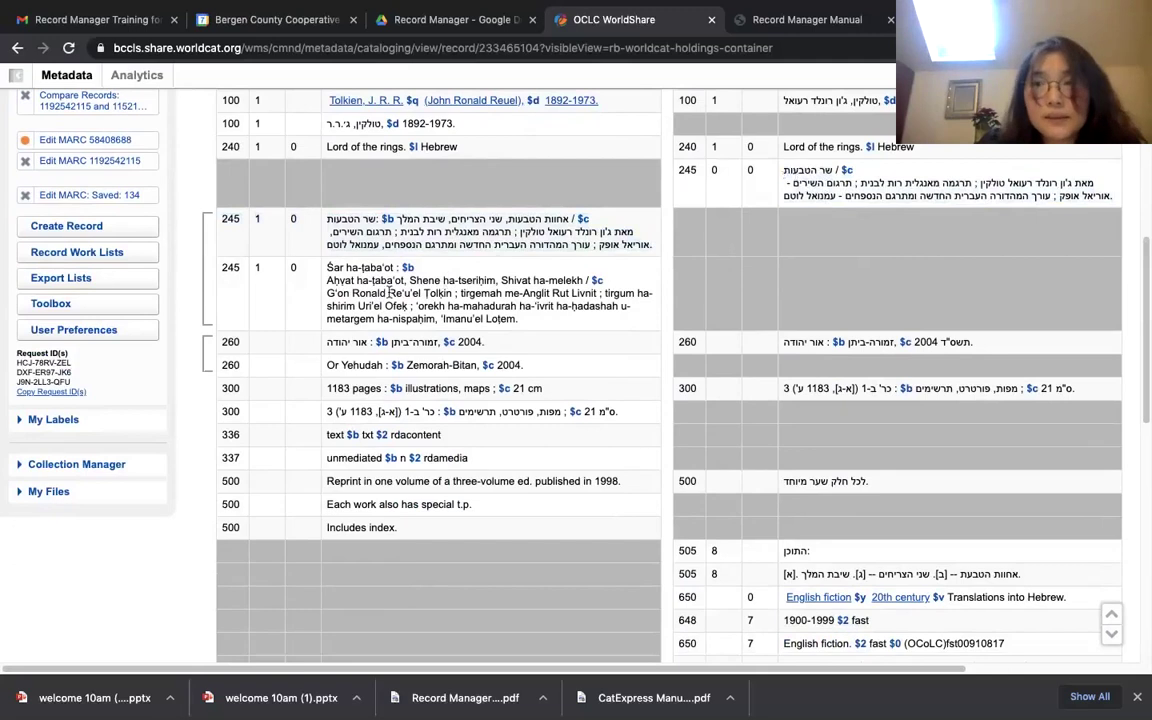
{"action": "left_click_drag", "start_coordinate": [1149, 285], "coordinate": [1149, 353]}
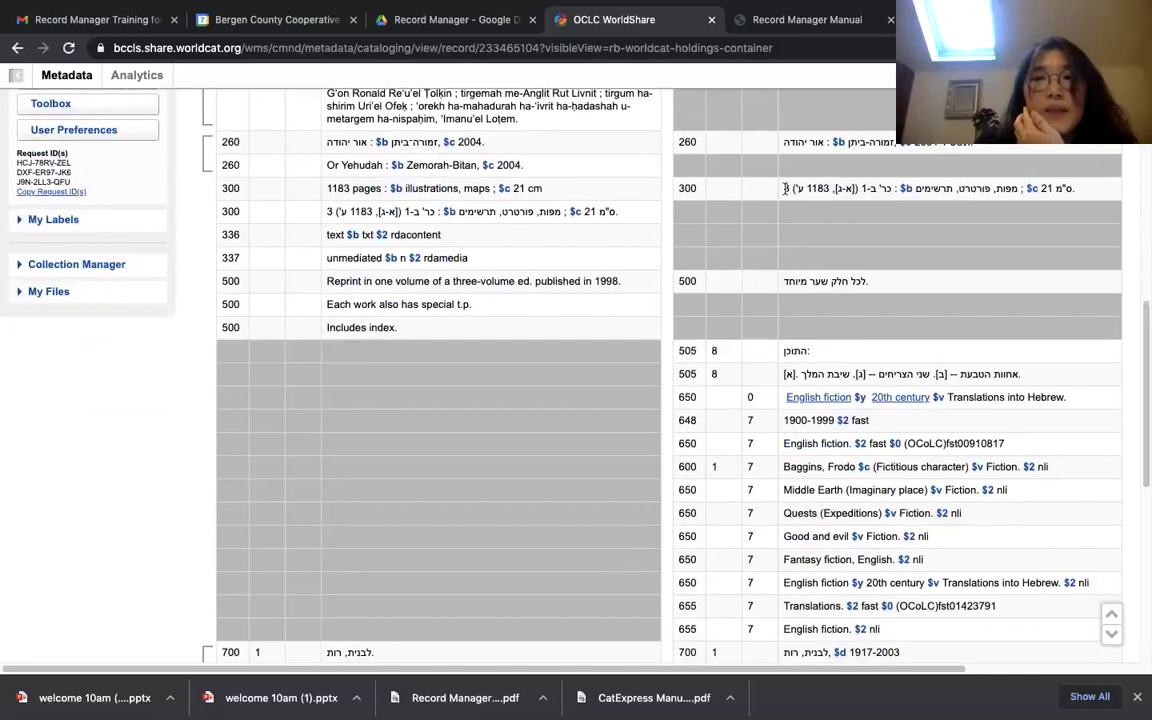
Examine the pagination, illustration and size details in the compared record's Hebrew 300 physical description field
{"action": "left_click_drag", "start_coordinate": [795, 191], "coordinate": [858, 190]}
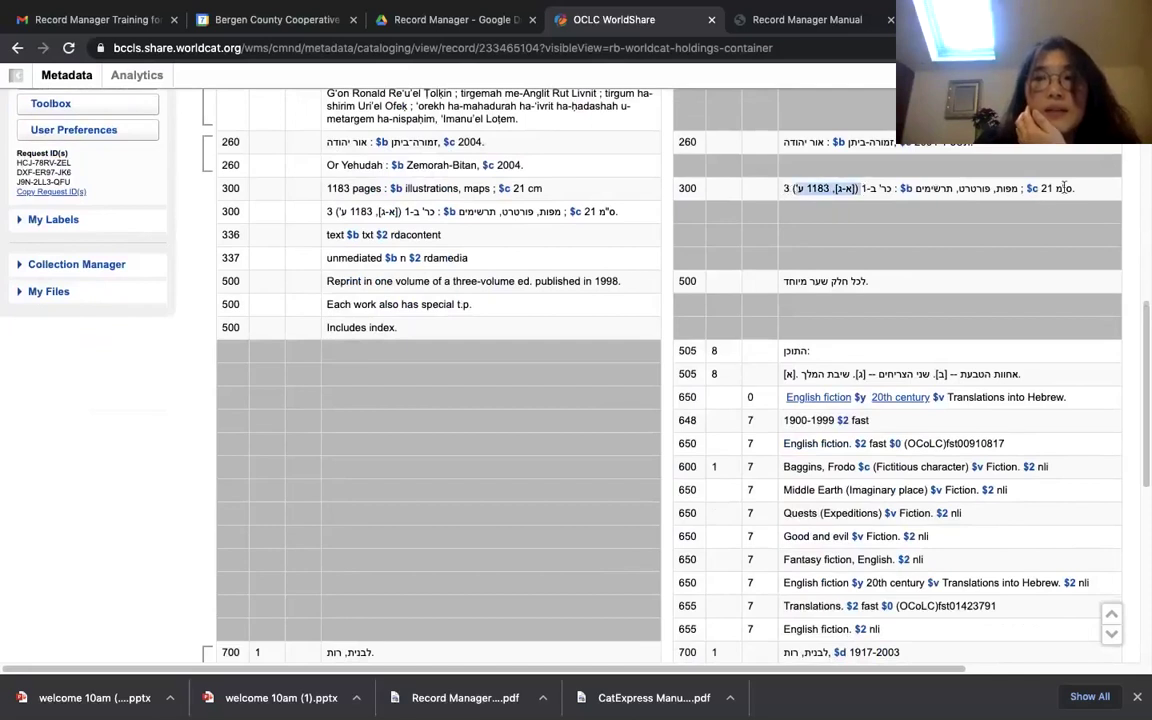
{"action": "left_click_drag", "start_coordinate": [1080, 193], "coordinate": [1064, 192]}
{"action": "left_click", "coordinate": [853, 188]}
{"action": "left_click_drag", "start_coordinate": [795, 188], "coordinate": [858, 189]}
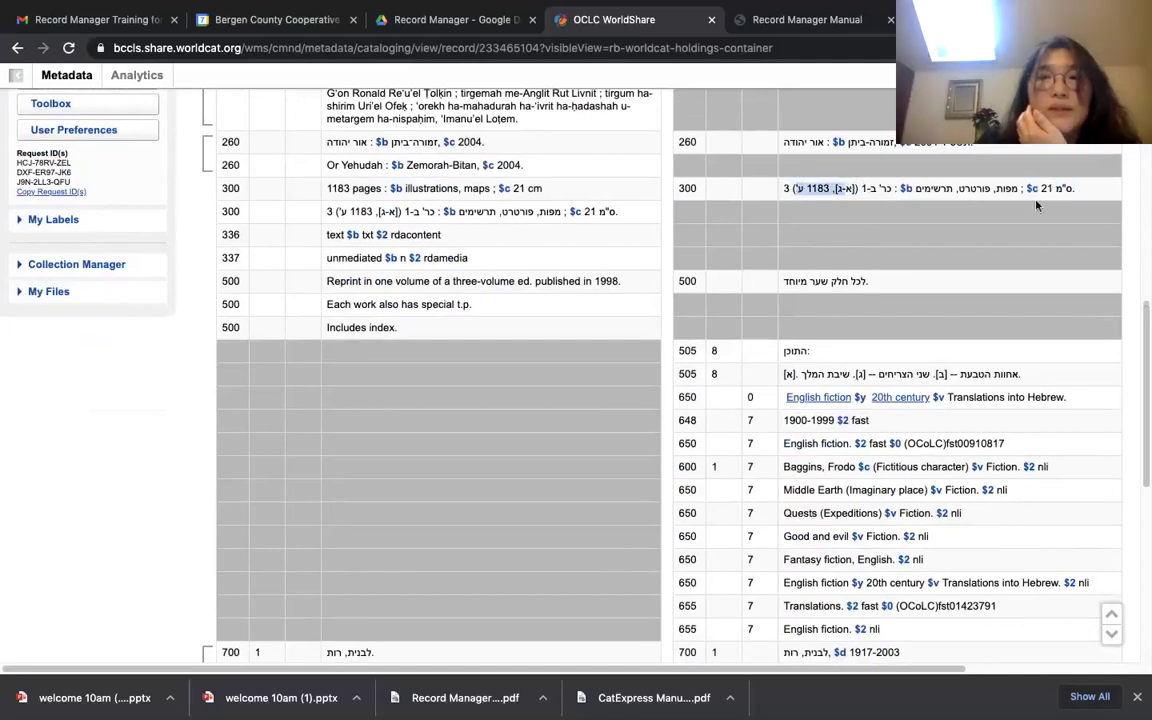
{"action": "left_click", "coordinate": [946, 188]}
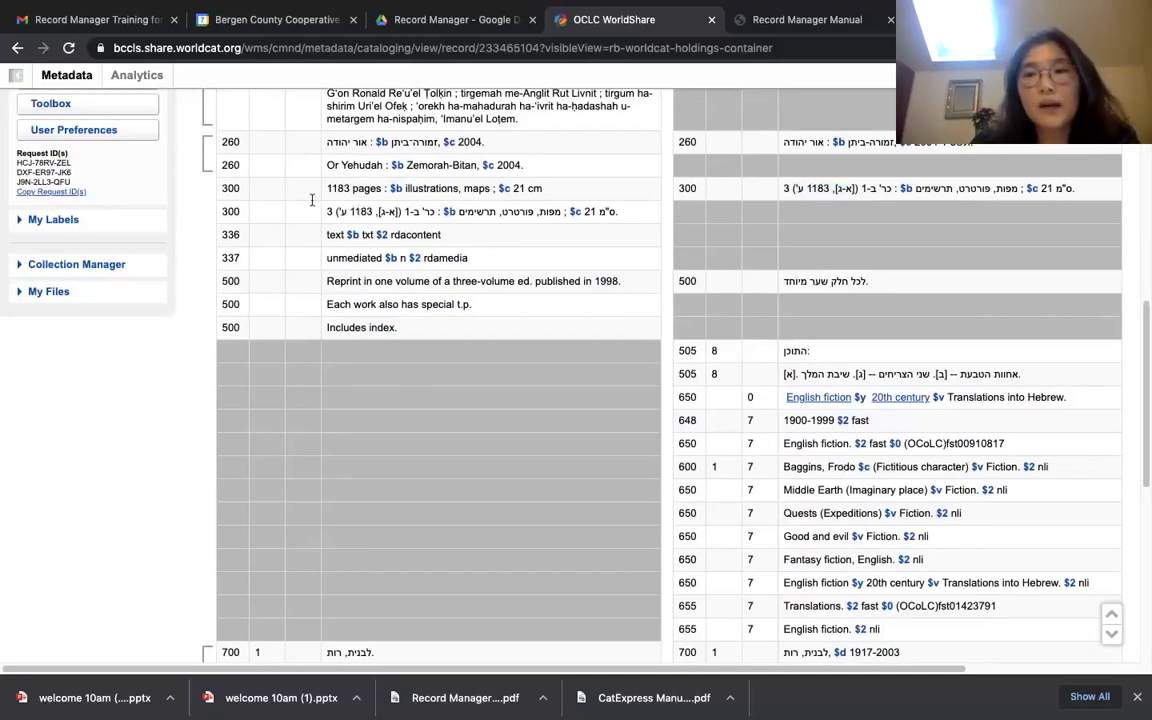
Compare the notes, subject headings, and 700 and 740 added entries of both records through to the end
{"action": "left_click_drag", "start_coordinate": [1148, 320], "coordinate": [1149, 460]}
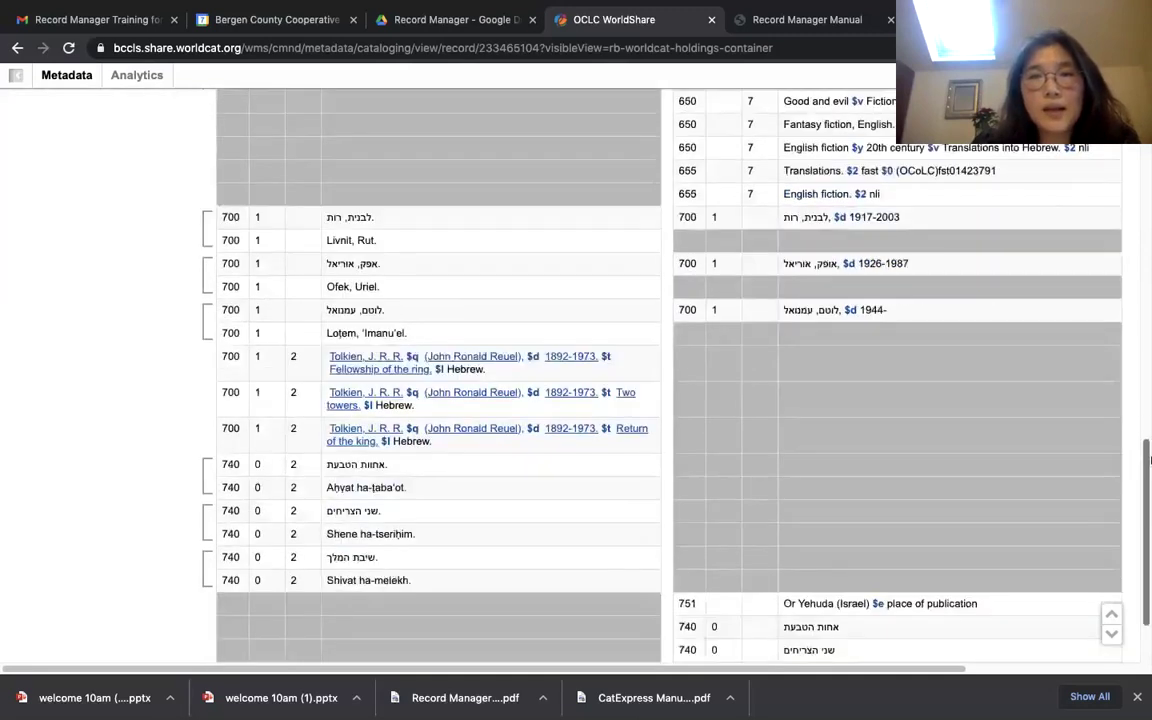
{"action": "scroll", "coordinate": [943, 353], "scroll_direction": "up", "scroll_amount": 3}
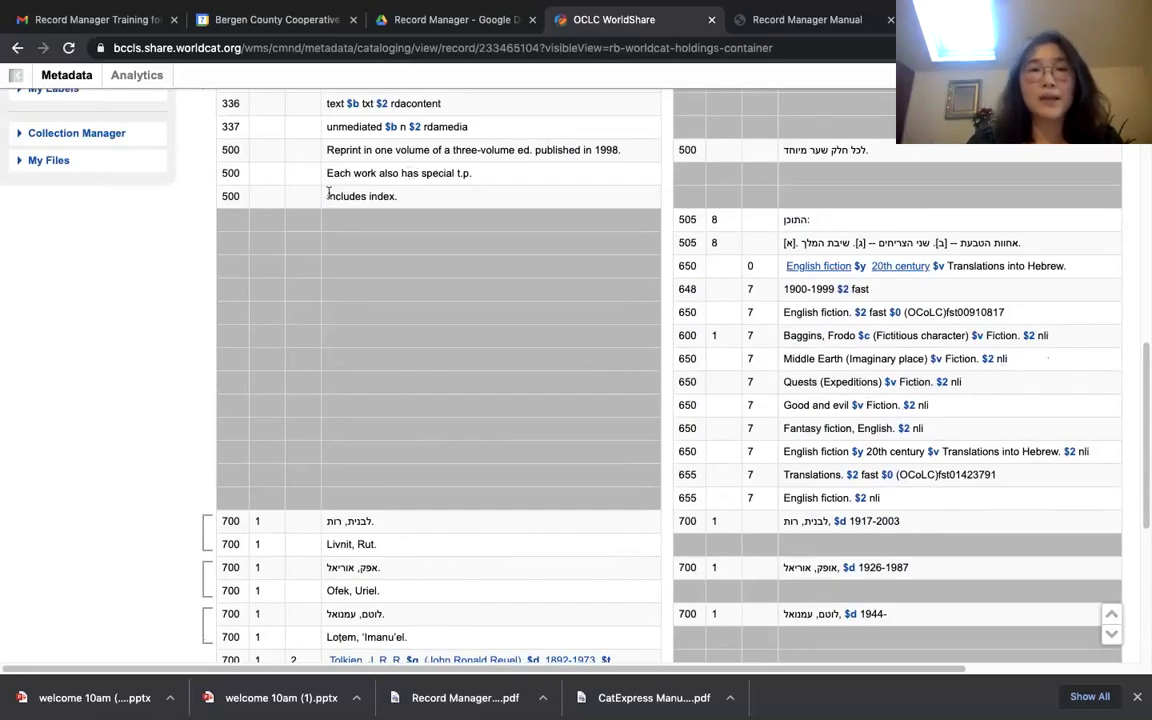
{"action": "scroll", "coordinate": [406, 375], "scroll_direction": "down", "scroll_amount": 5}
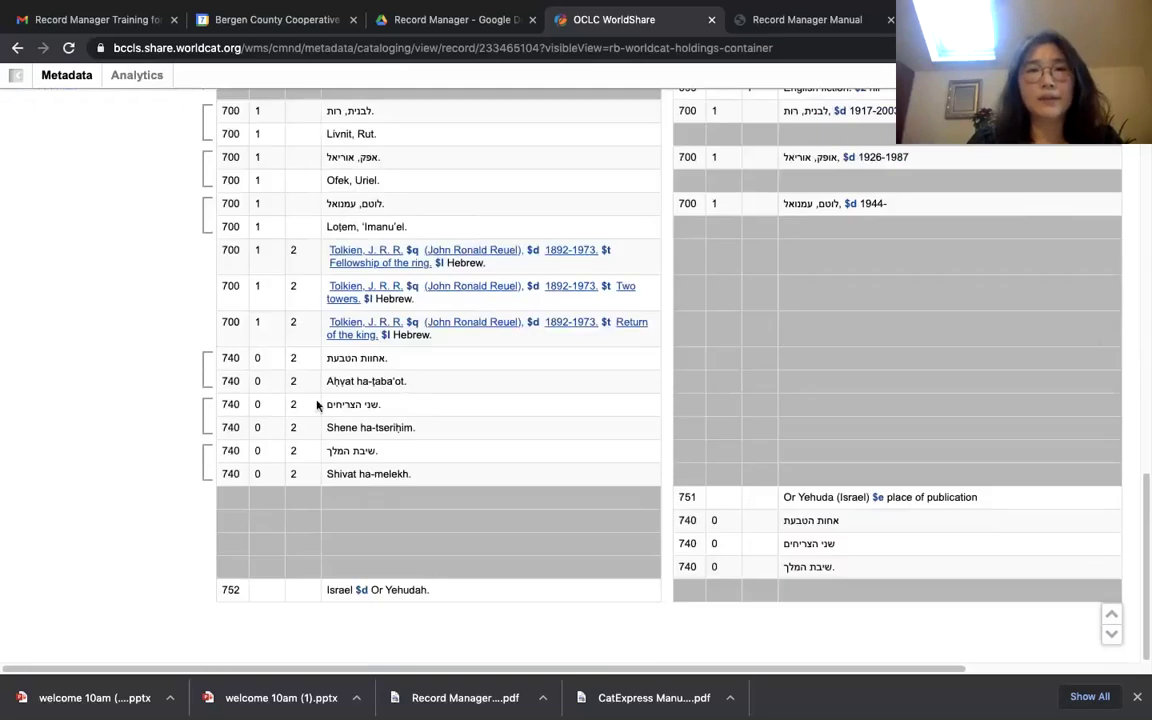
{"action": "scroll", "coordinate": [320, 404], "scroll_direction": "up", "scroll_amount": 1}
{"action": "scroll", "coordinate": [320, 406], "scroll_direction": "up", "scroll_amount": 5}
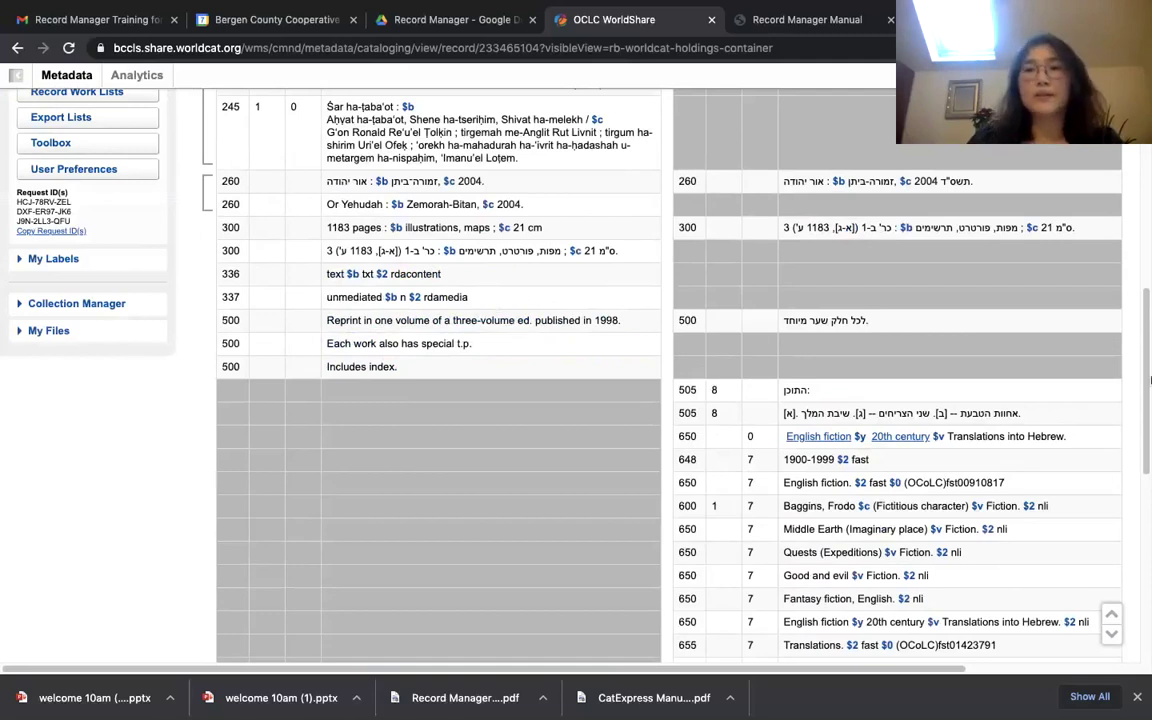
{"action": "left_click_drag", "start_coordinate": [1150, 380], "coordinate": [1150, 140]}
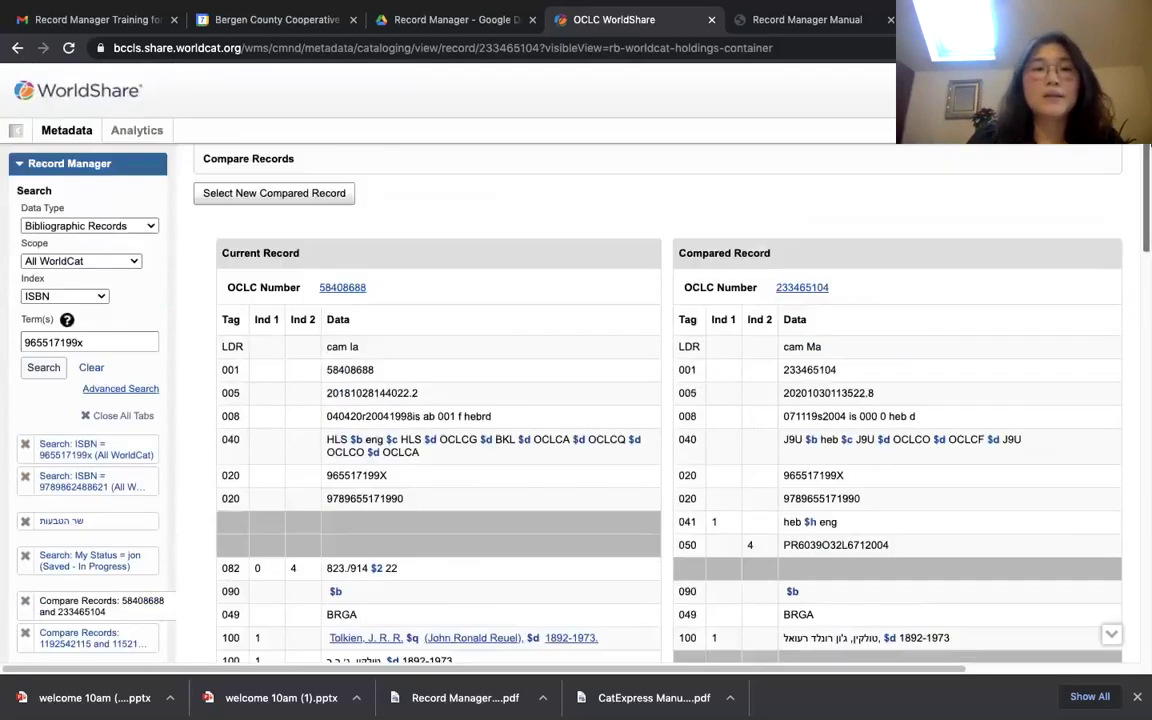
Open the current record, OCLC number 58408688, for editing and review its save options, including Save In-Progress Record
{"action": "left_click", "coordinate": [343, 288]}
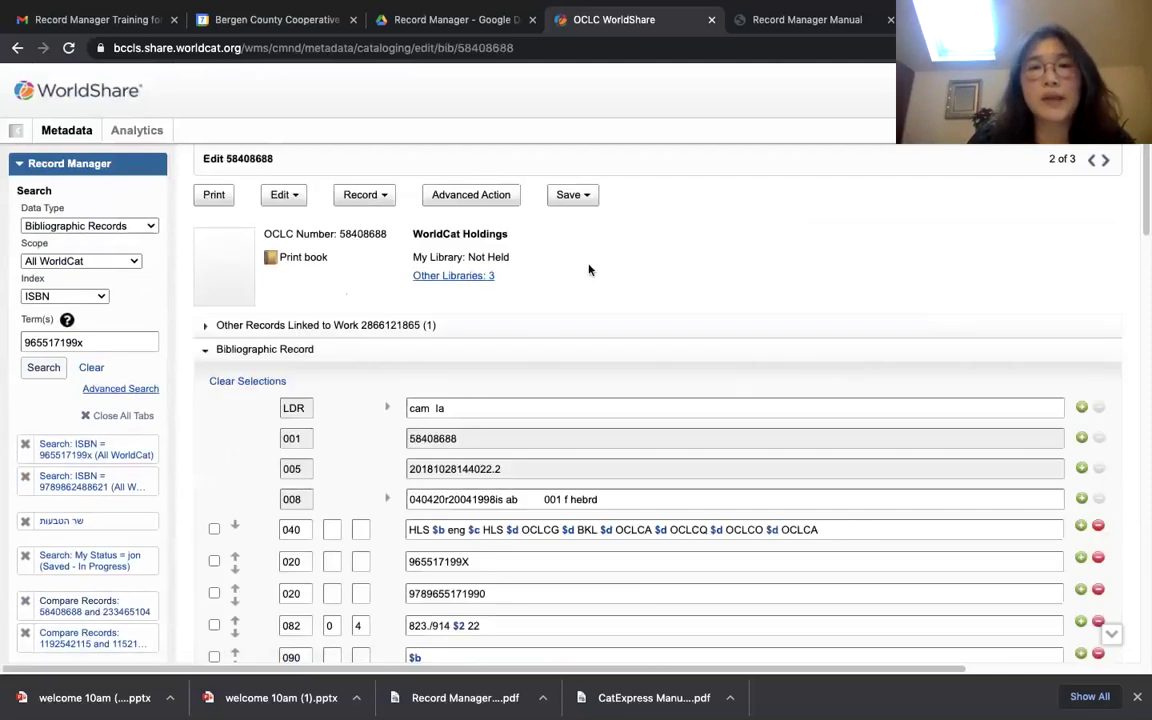
{"action": "left_click", "coordinate": [588, 197]}
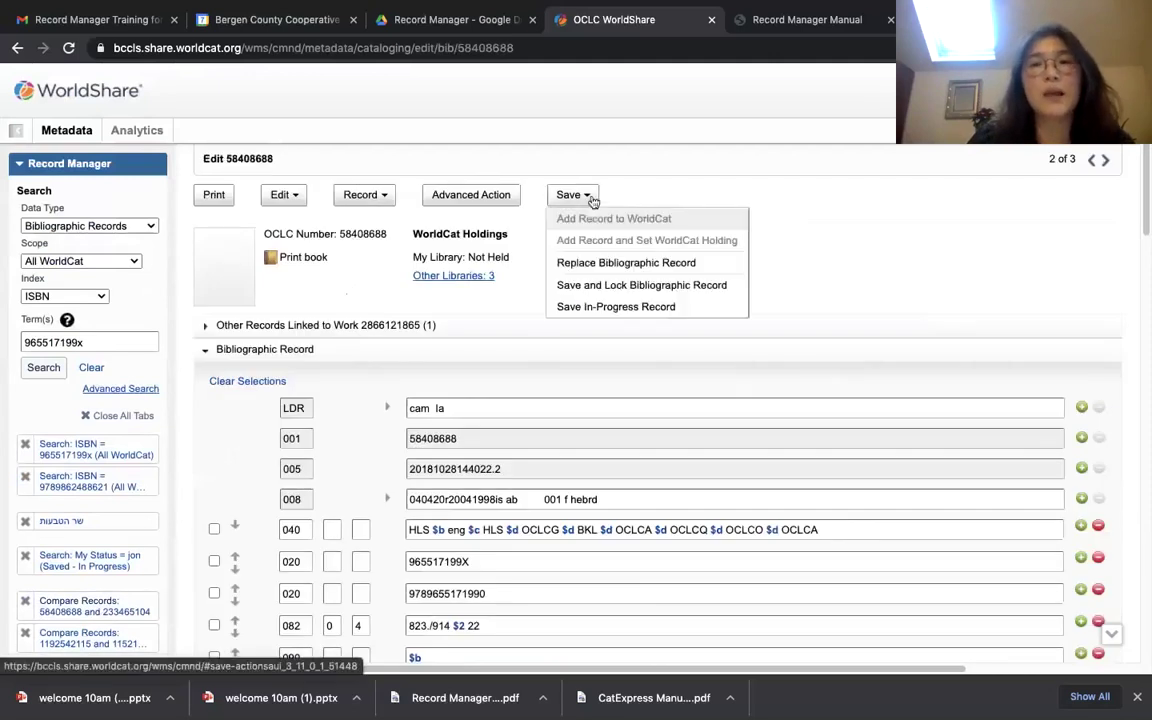
{"action": "left_click", "coordinate": [593, 308]}
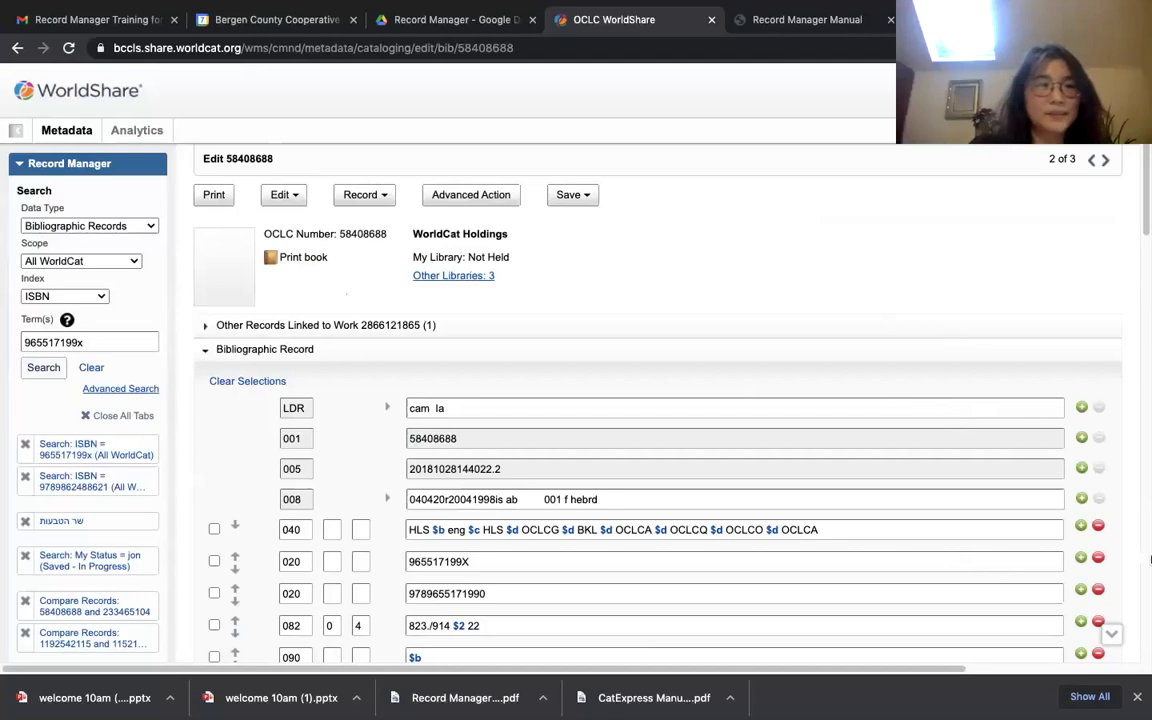
{"action": "left_click_drag", "start_coordinate": [140, 342], "coordinate": [18, 342]}
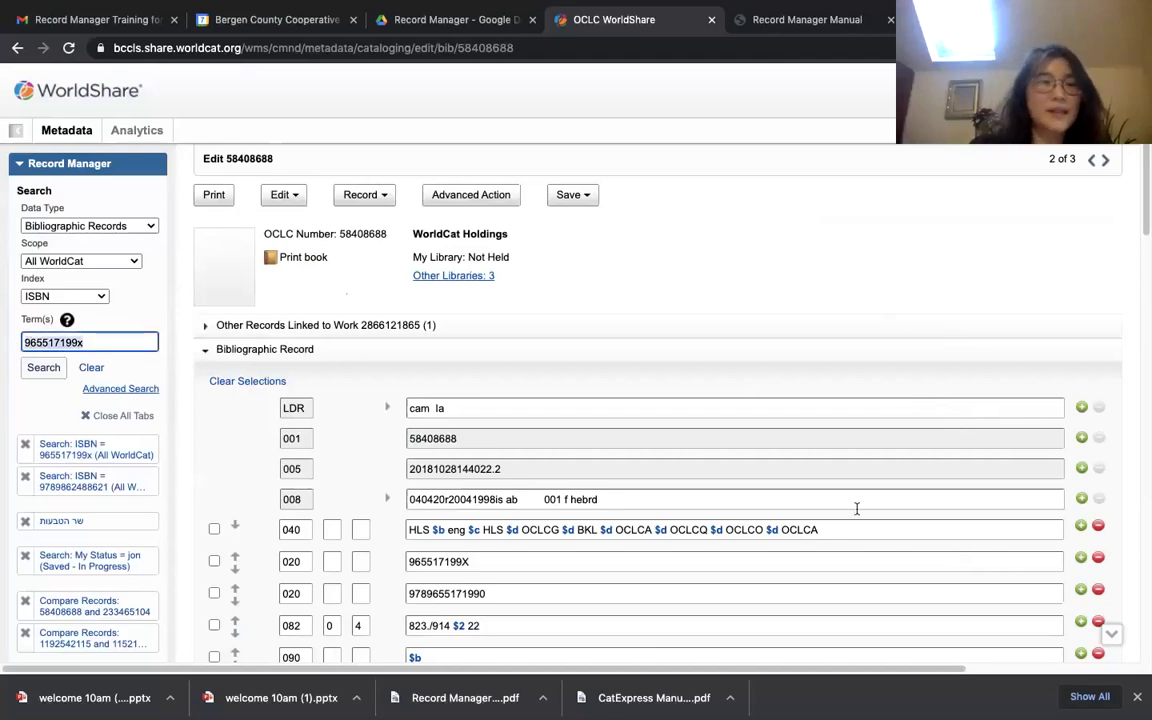
{"action": "key", "text": "ctrl+v"}
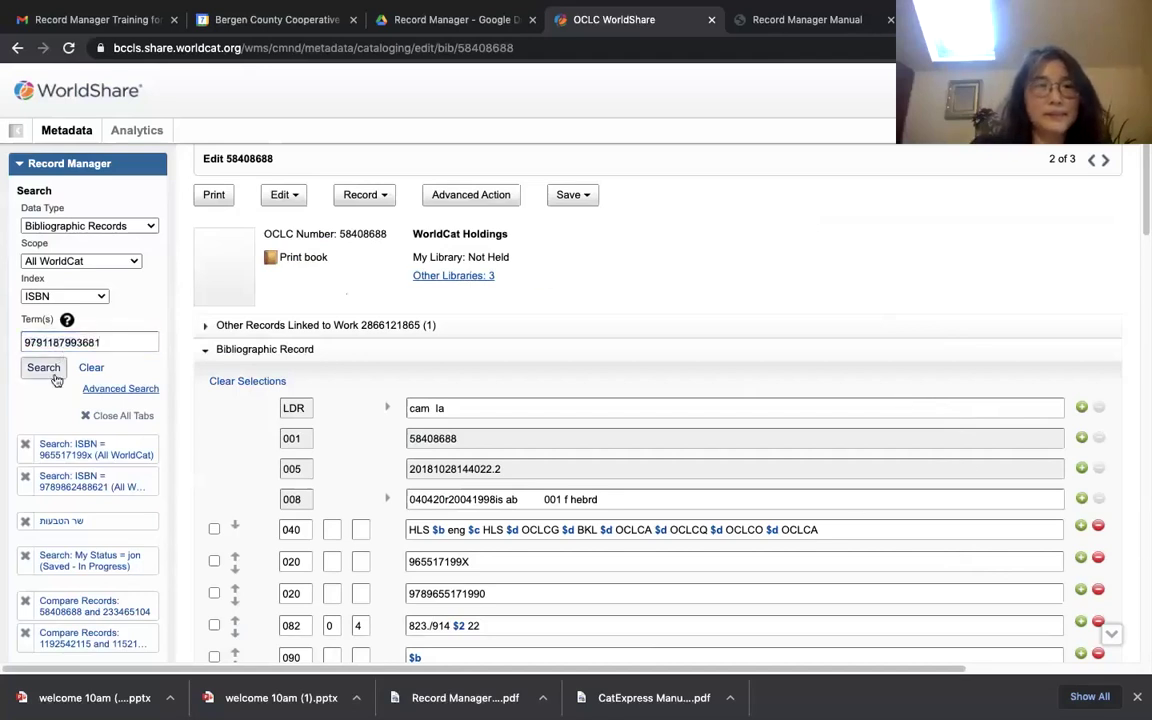
{"action": "left_click", "coordinate": [55, 377]}
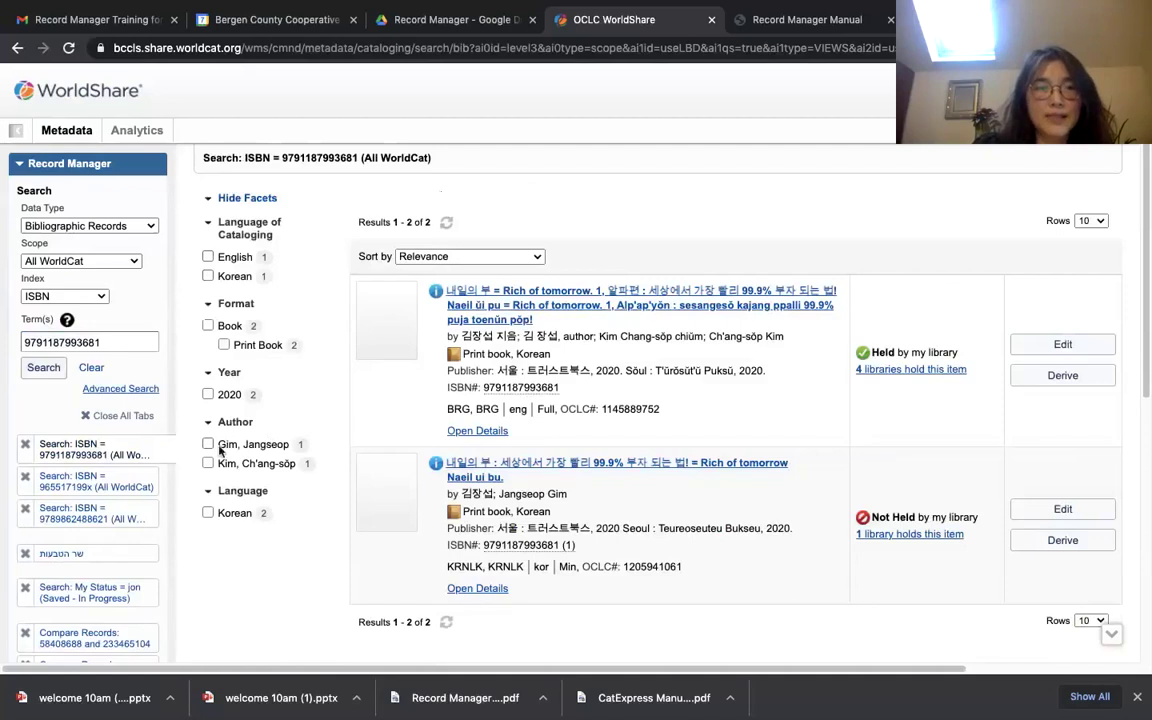
Compare the two romanized forms of the author's name in the Author facet of the search results
{"action": "left_click_drag", "start_coordinate": [218, 446], "coordinate": [296, 467]}
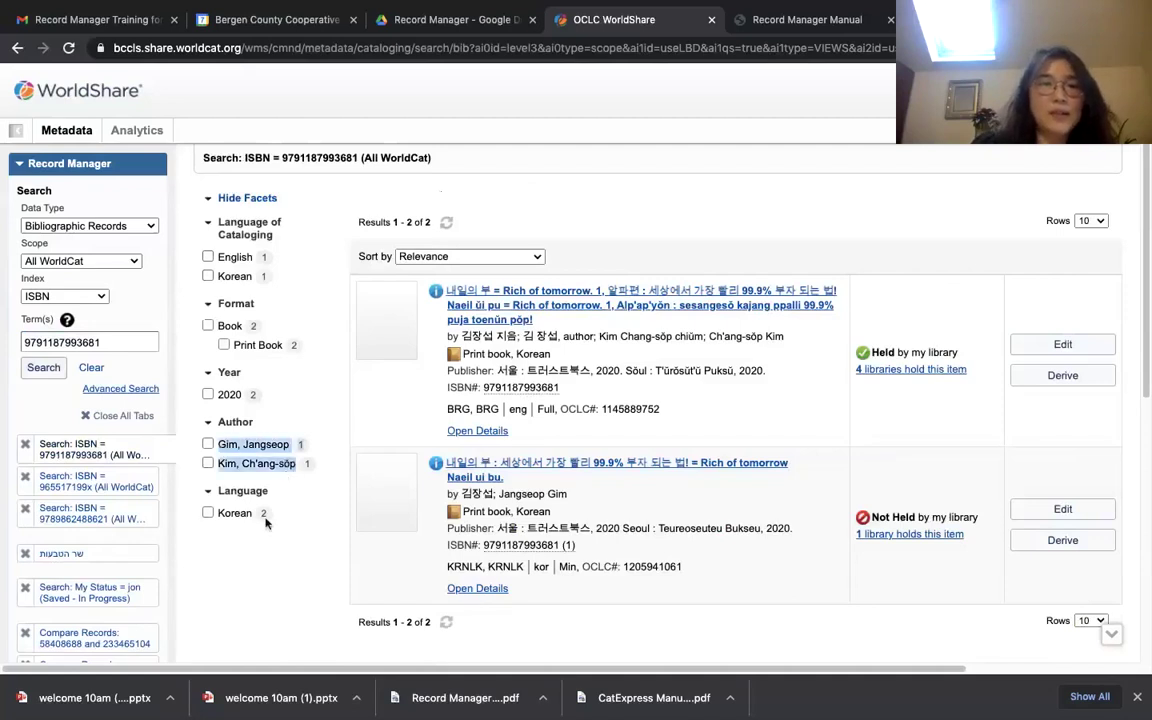
{"action": "left_click_drag", "start_coordinate": [219, 446], "coordinate": [292, 453]}
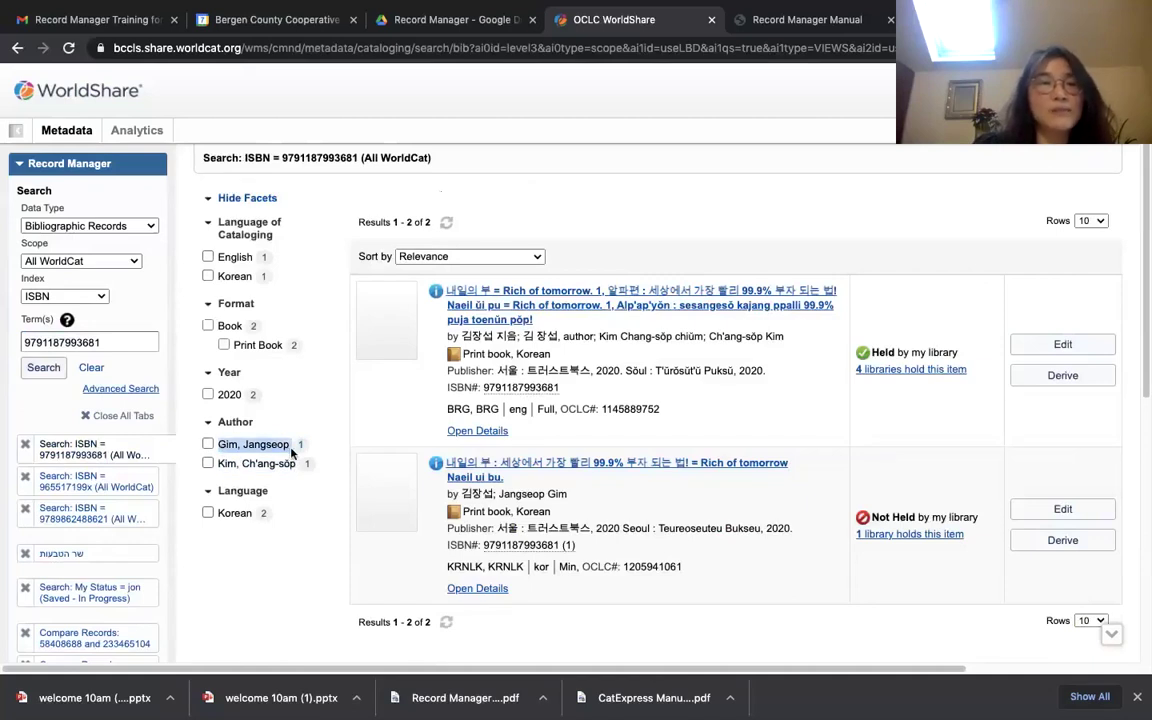
{"action": "left_click", "coordinate": [220, 464]}
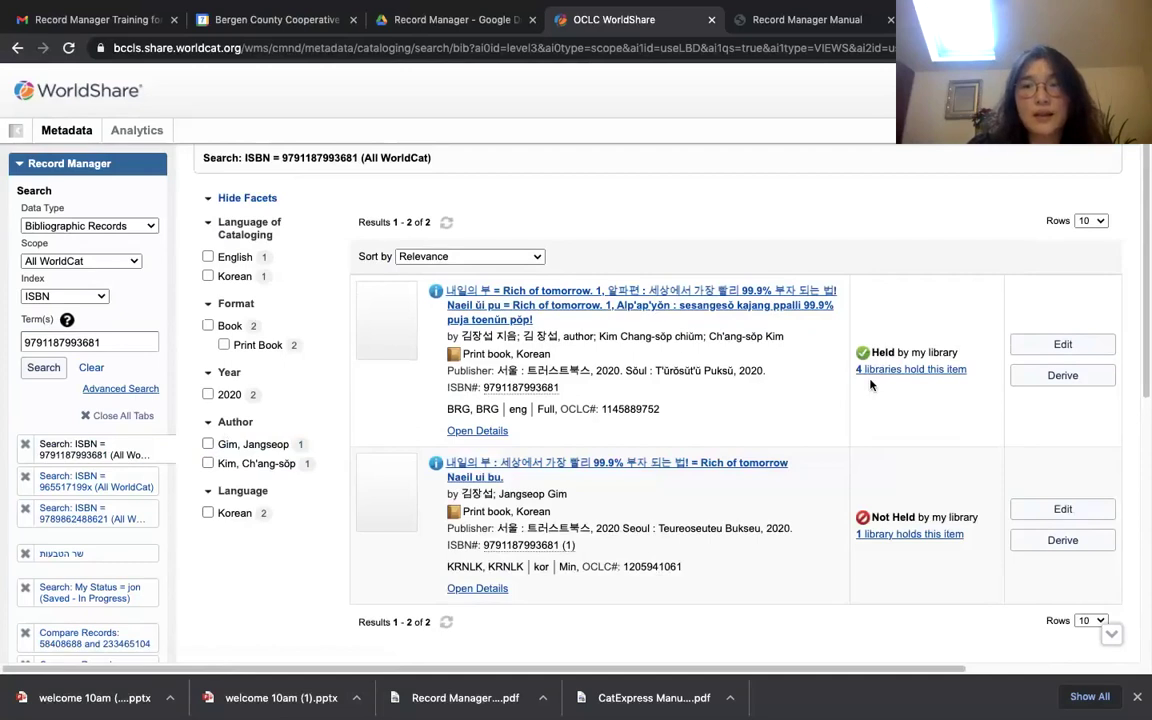
Examine the cataloging source, language of cataloging and encoding level of the result not held by the library
{"action": "double_click", "coordinate": [478, 567]}
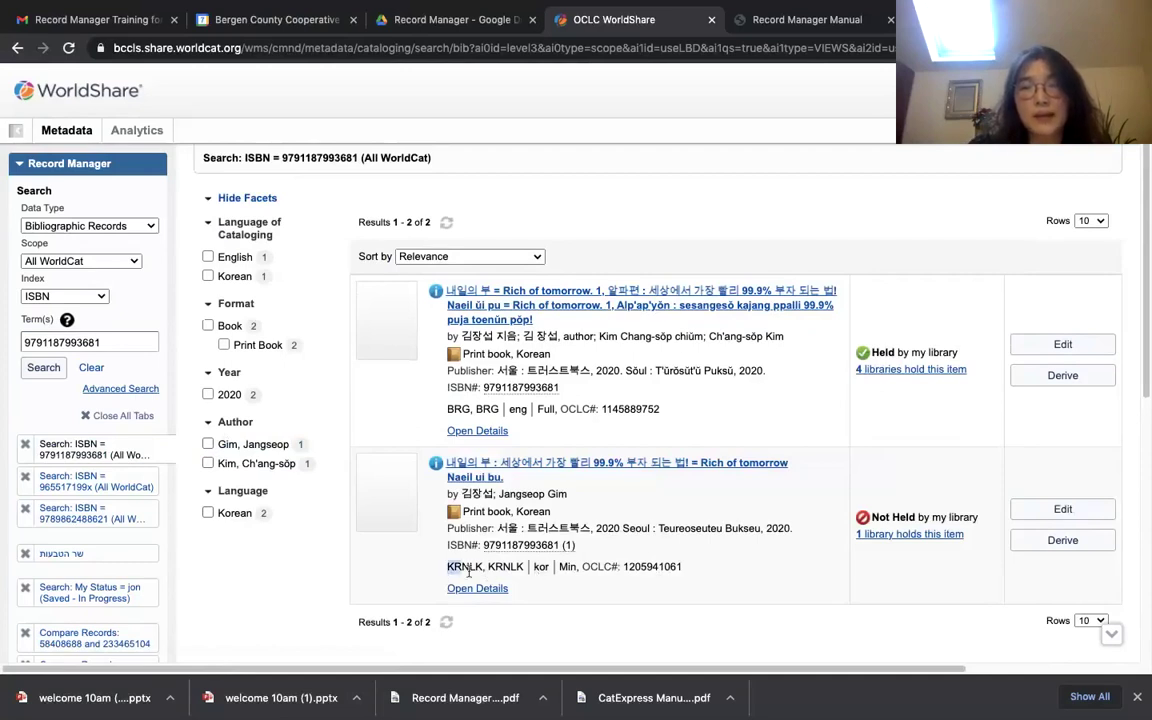
{"action": "left_click", "coordinate": [535, 567]}
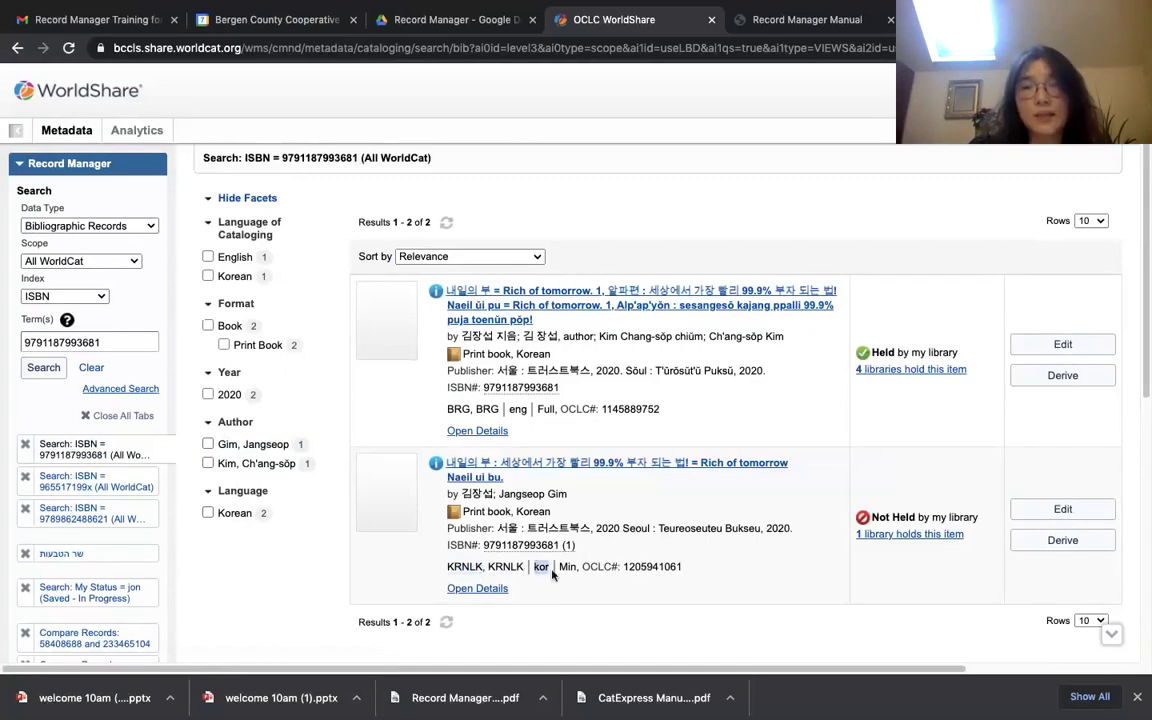
{"action": "double_click", "coordinate": [567, 567]}
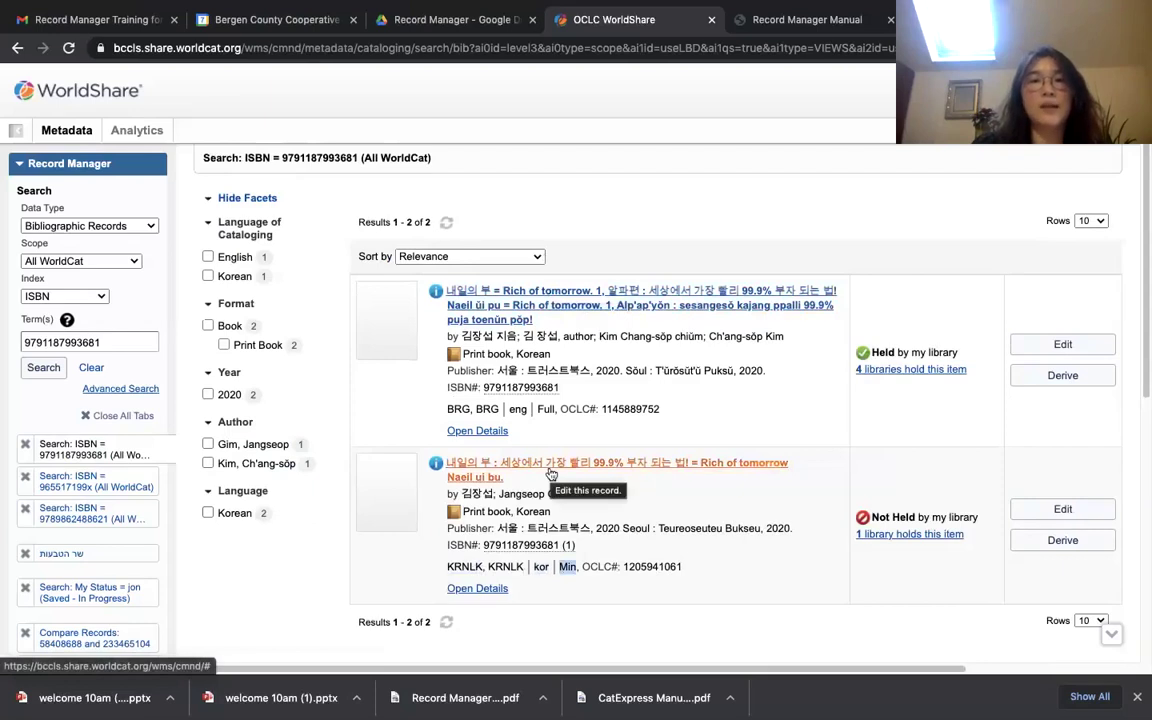
{"action": "left_click", "coordinate": [502, 305]}
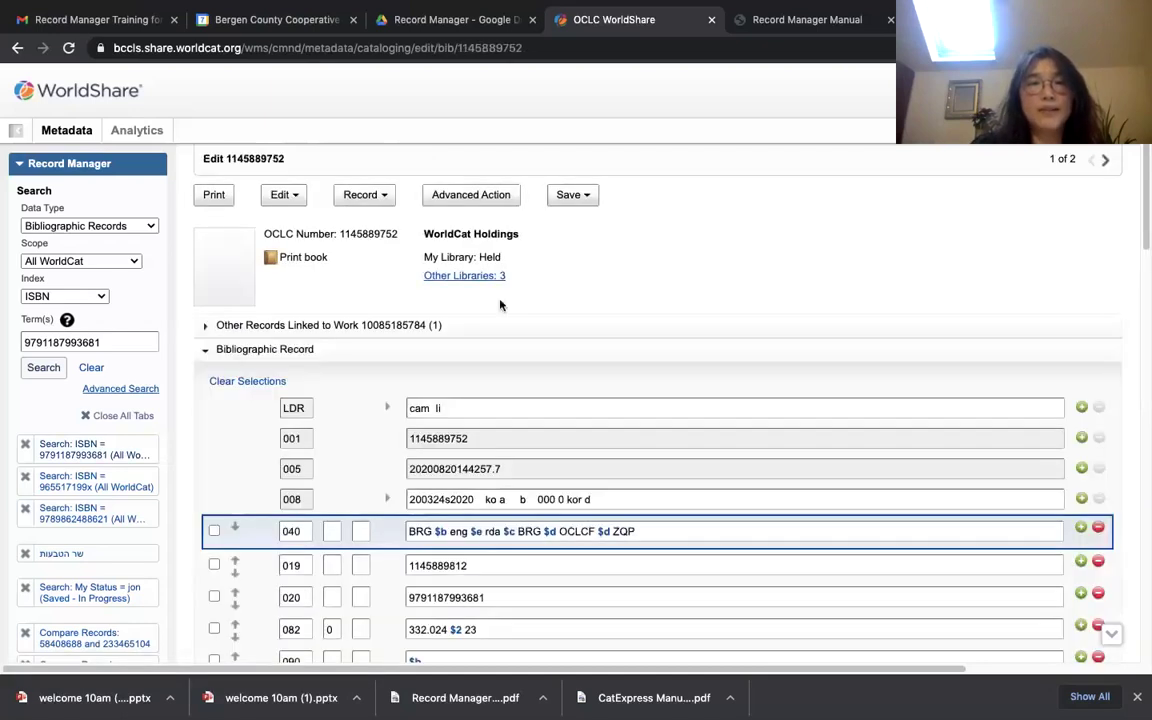
{"action": "double_click", "coordinate": [412, 532]}
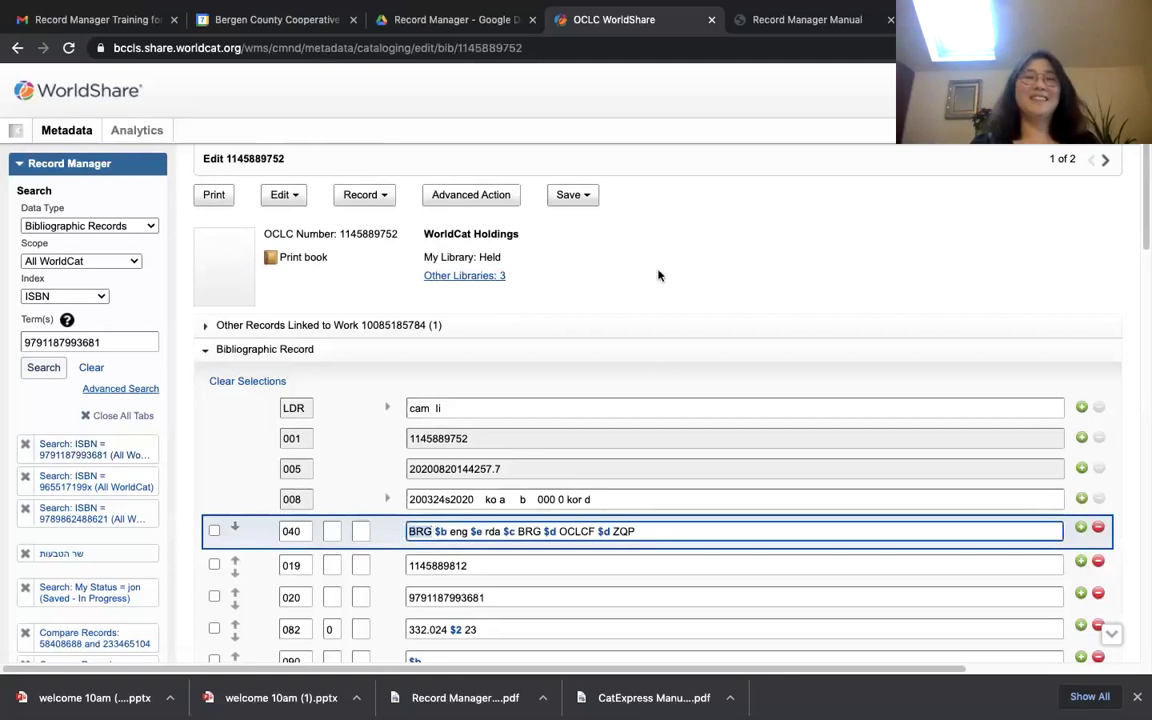
{"action": "left_click", "coordinate": [382, 197]}
{"action": "left_click", "coordinate": [370, 466]}
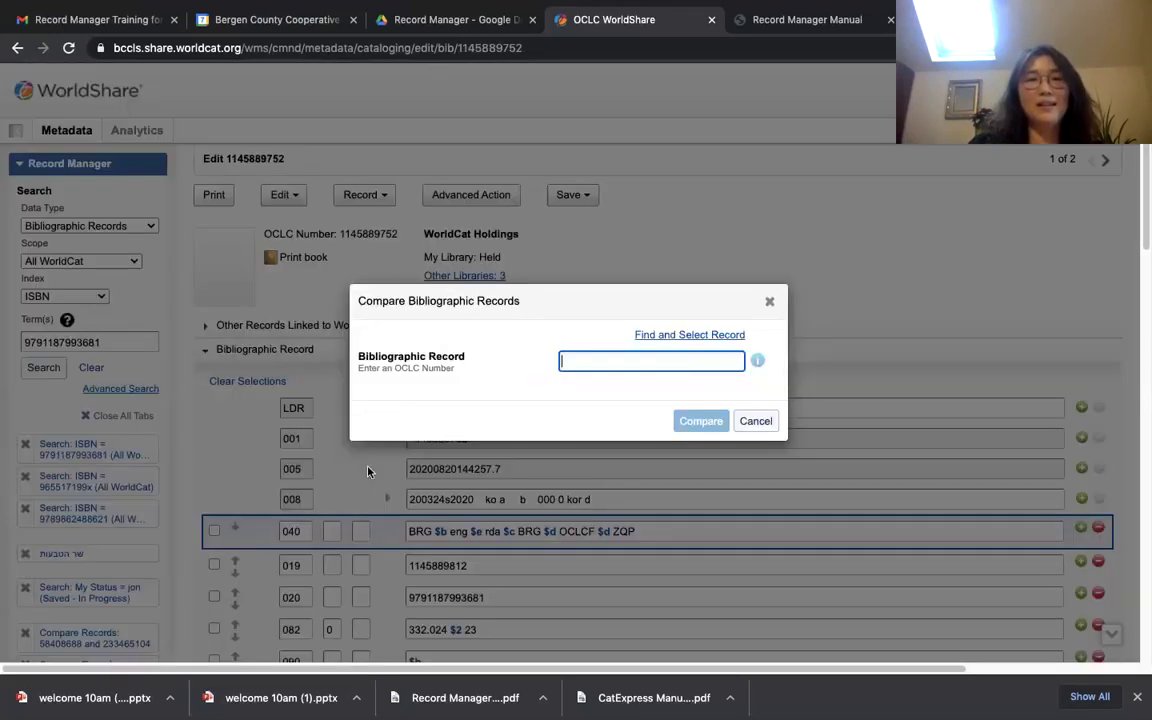
{"action": "left_click", "coordinate": [684, 337]}
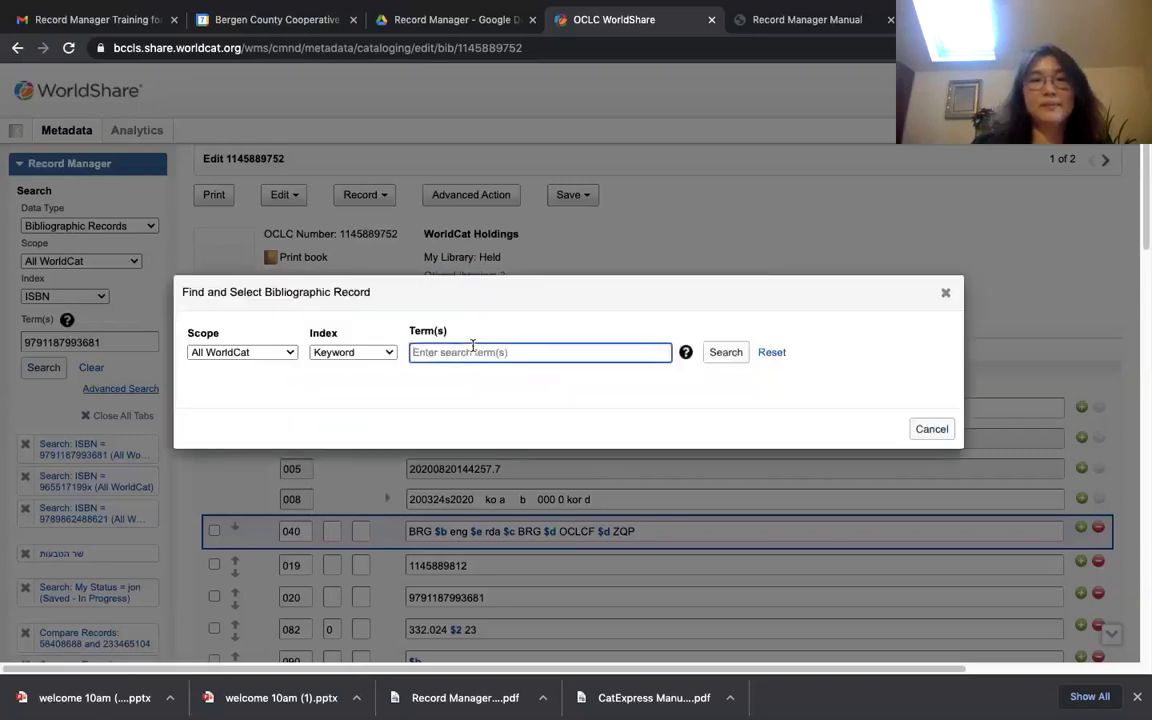
{"action": "key", "text": "ctrl+v"}
{"action": "left_click", "coordinate": [725, 352]}
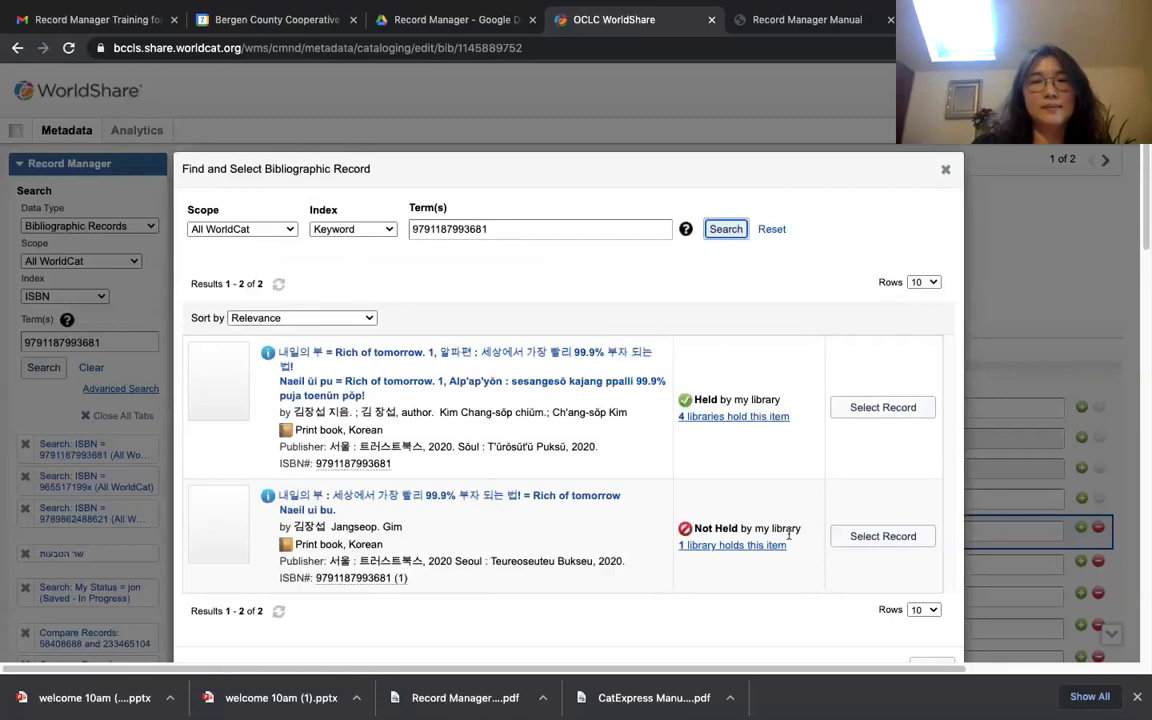
{"action": "left_click", "coordinate": [881, 537]}
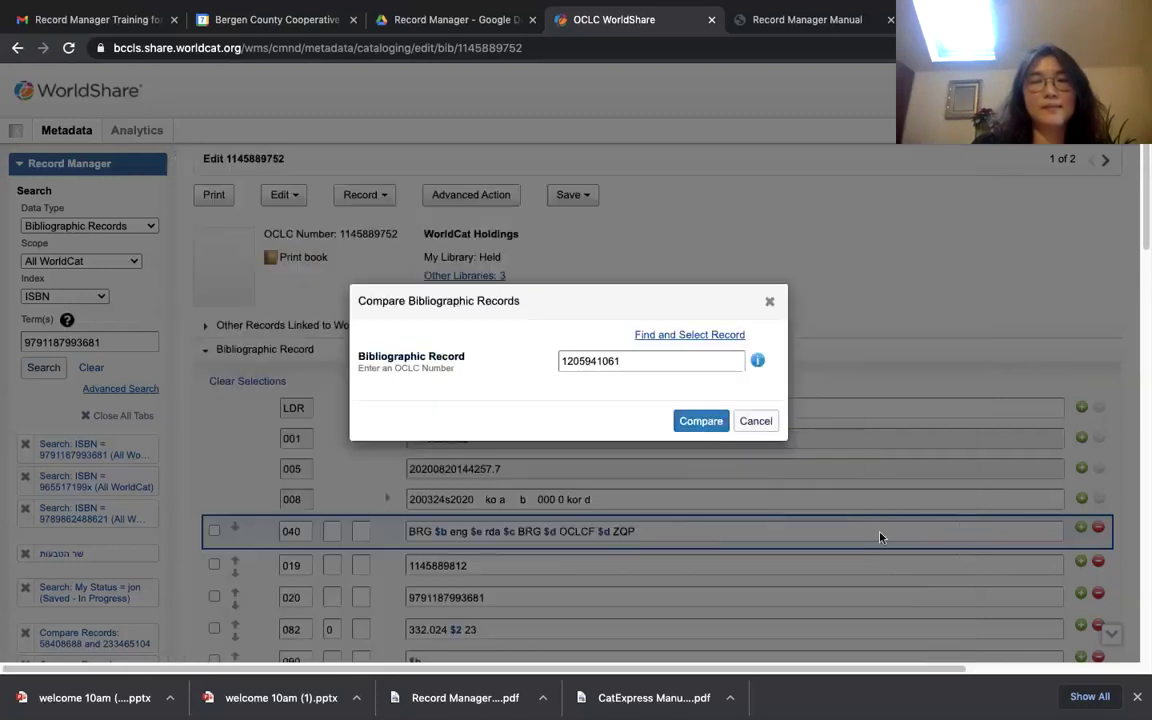
{"action": "left_click", "coordinate": [701, 424]}
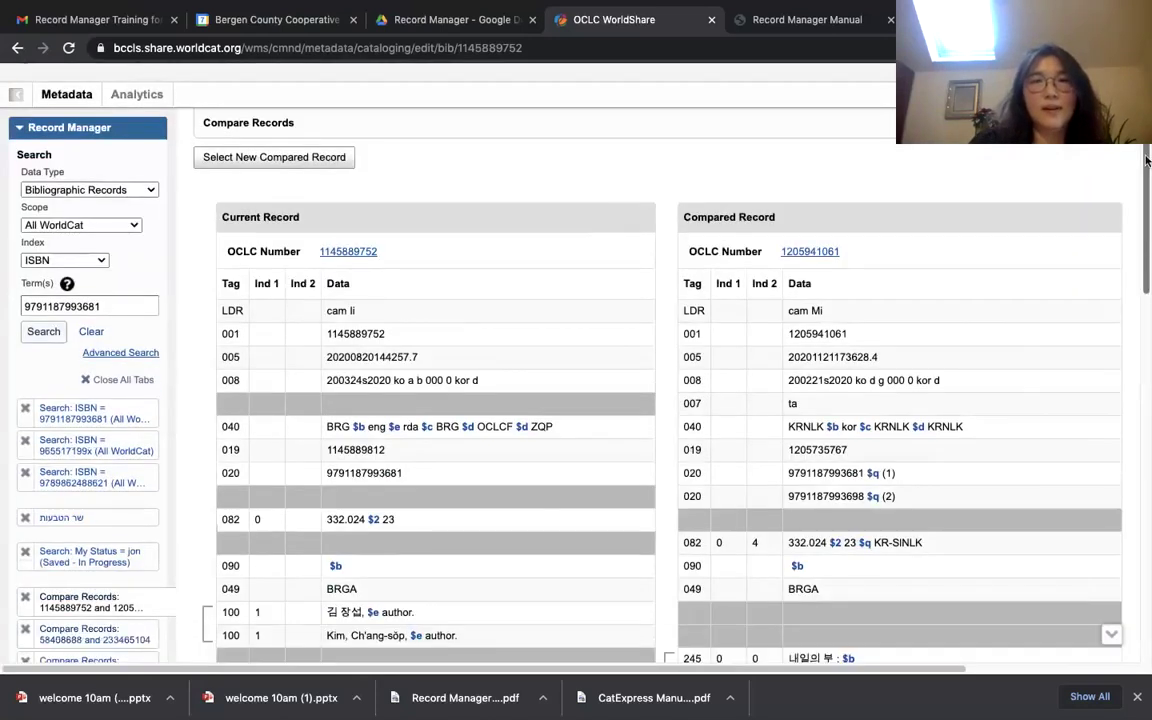
{"action": "left_click_drag", "start_coordinate": [1146, 148], "coordinate": [1146, 208]}
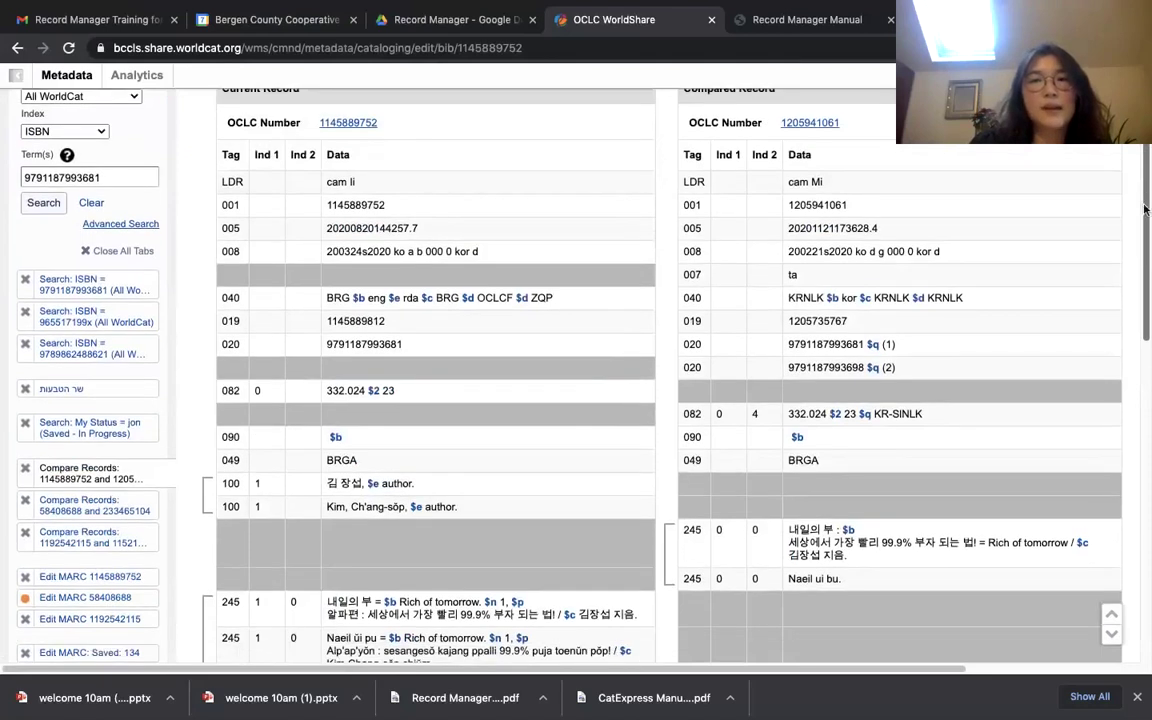
{"action": "scroll", "coordinate": [1146, 208], "scroll_direction": "down", "scroll_amount": 2}
{"action": "left_click_drag", "start_coordinate": [829, 217], "coordinate": [857, 216]}
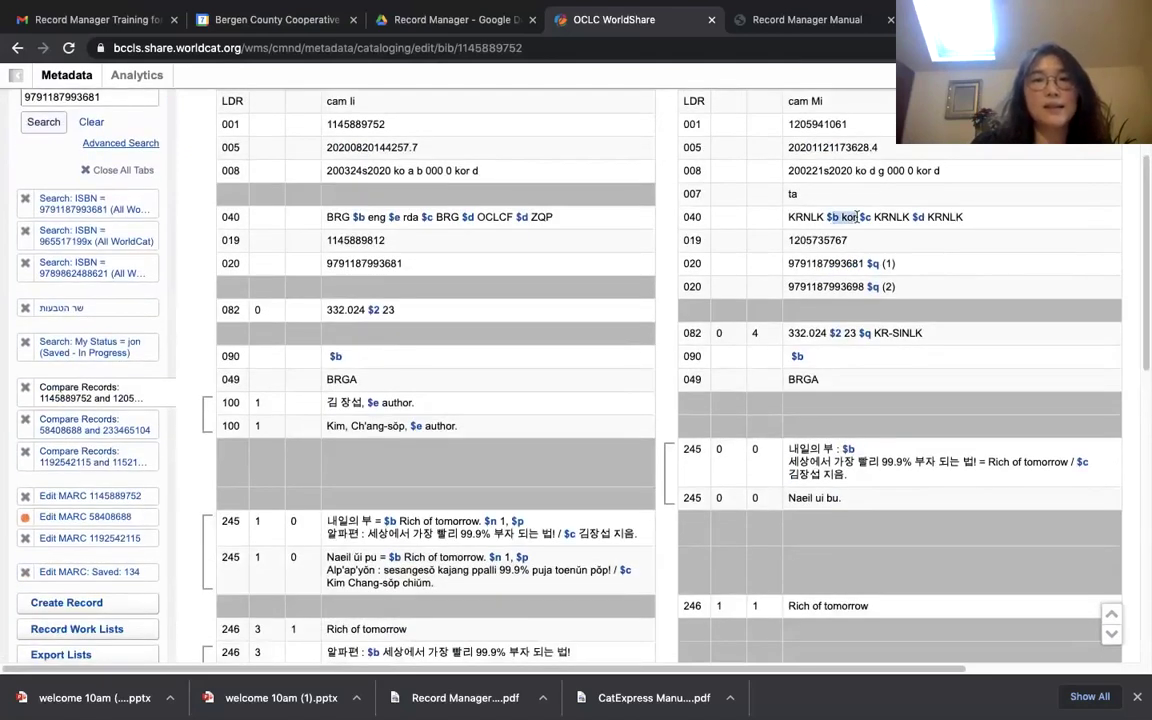
{"action": "left_click_drag", "start_coordinate": [353, 217], "coordinate": [386, 217]}
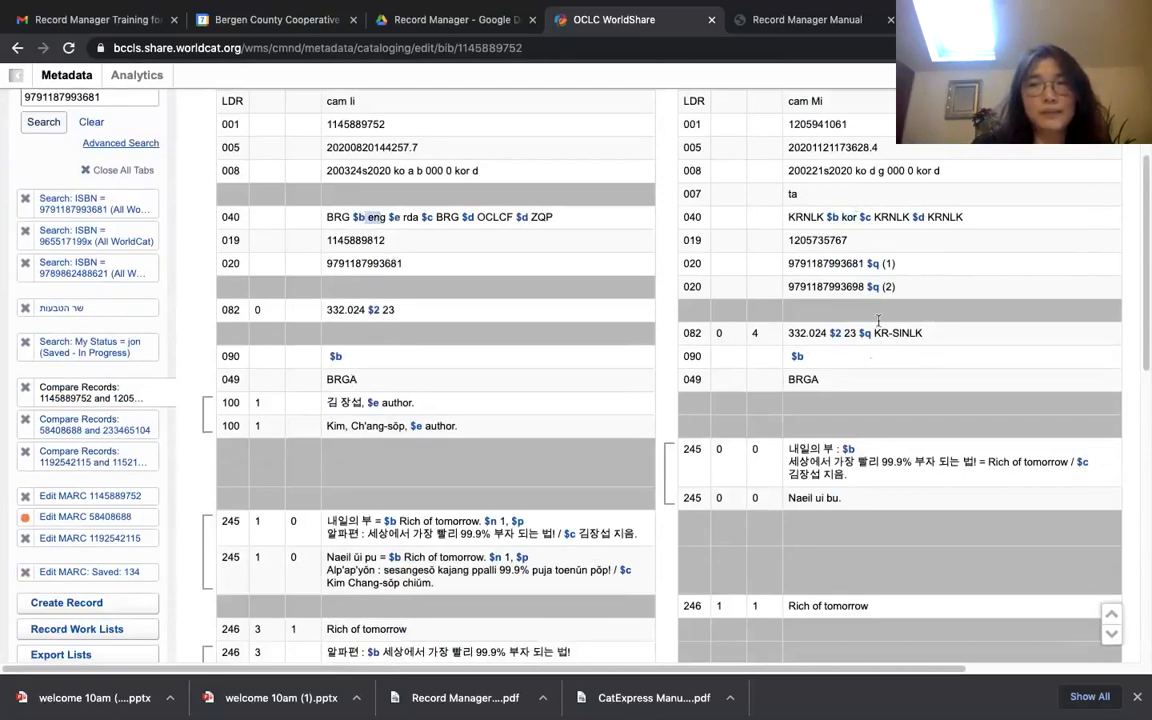
Compare the romanized 245 titles of the two Korean records, and continue down to their publication, physical description and summary fields
{"action": "left_click_drag", "start_coordinate": [1150, 212], "coordinate": [1150, 289]}
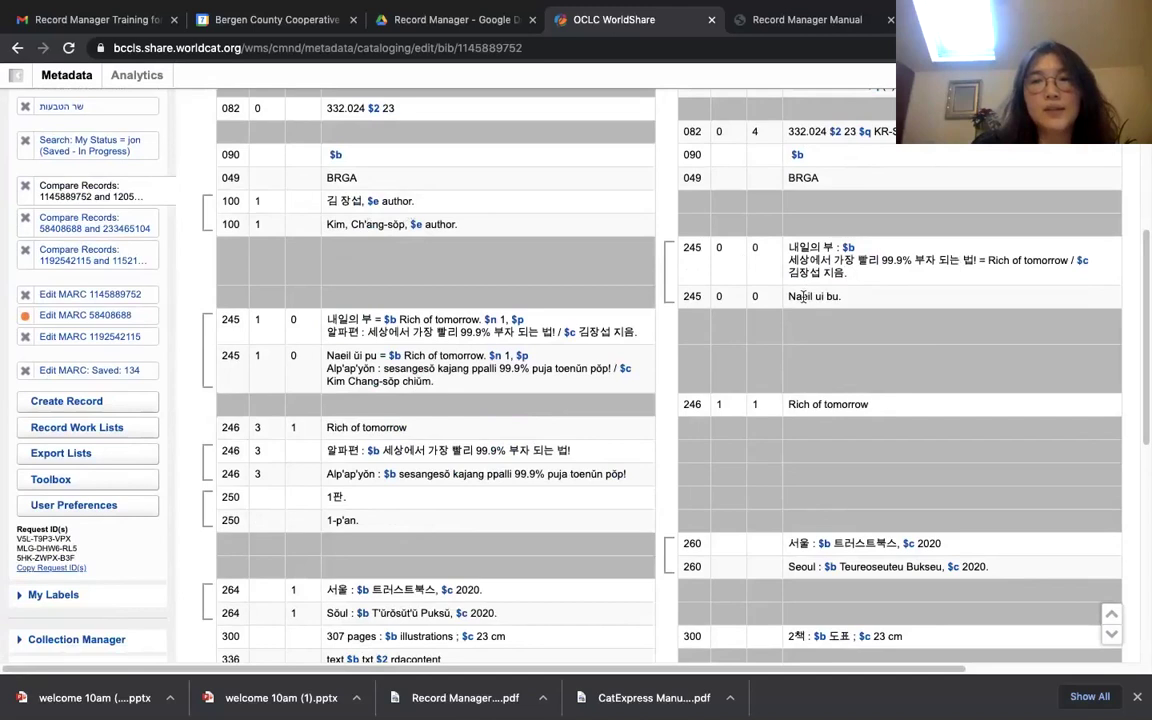
{"action": "left_click_drag", "start_coordinate": [787, 293], "coordinate": [874, 306]}
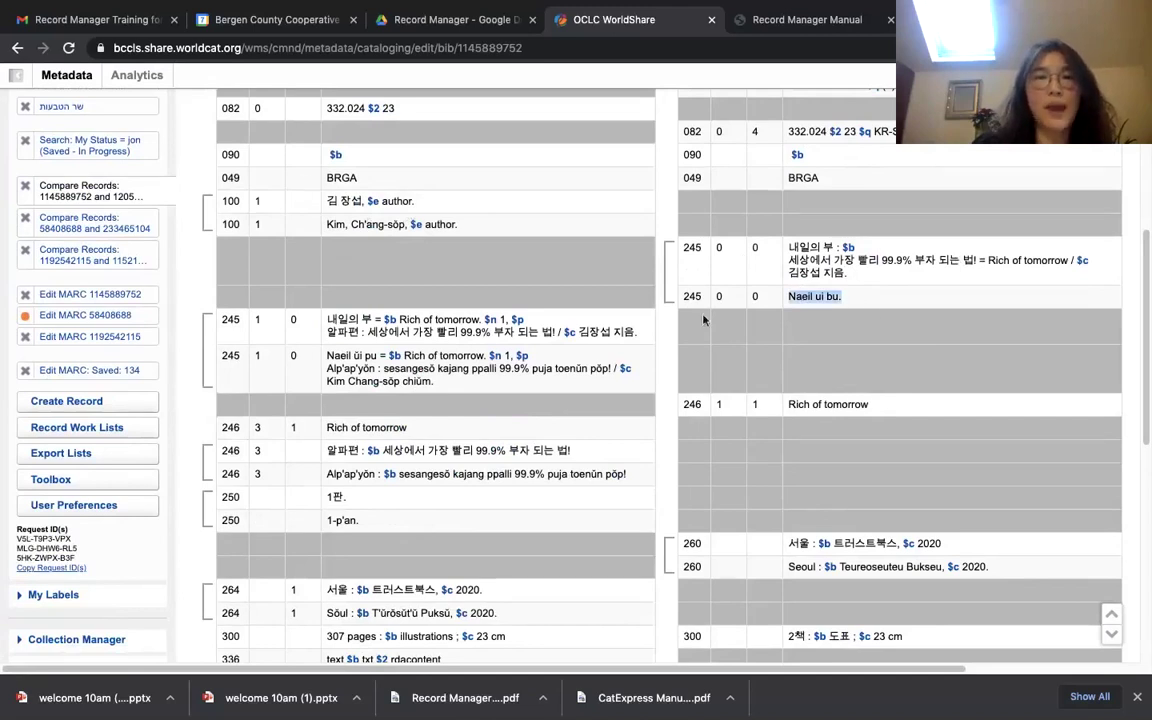
{"action": "left_click", "coordinate": [334, 356]}
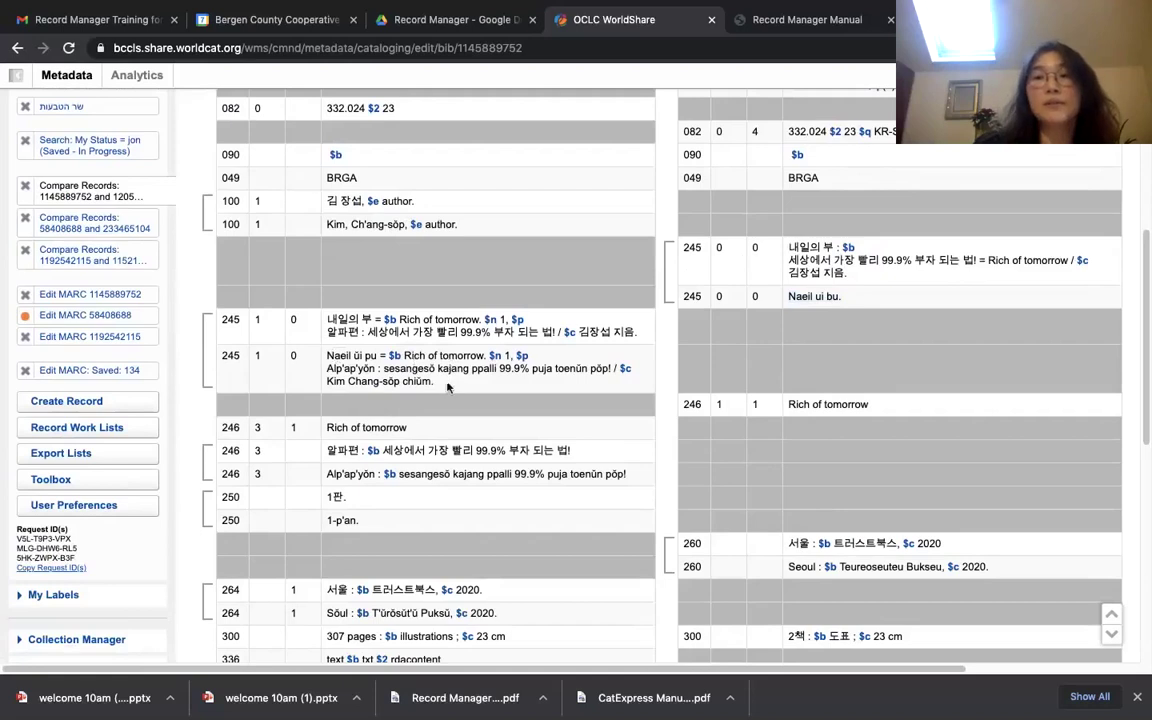
{"action": "left_click_drag", "start_coordinate": [1147, 272], "coordinate": [1148, 370]}
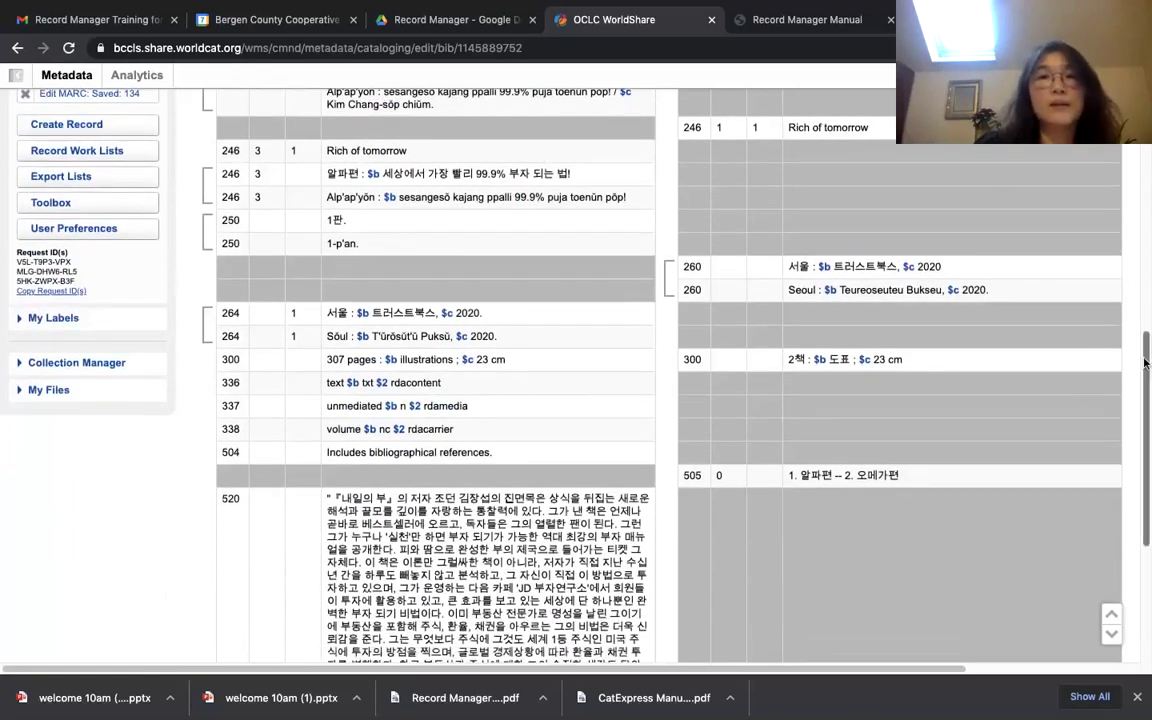
{"action": "scroll", "coordinate": [1147, 385], "scroll_direction": "down", "scroll_amount": 1}
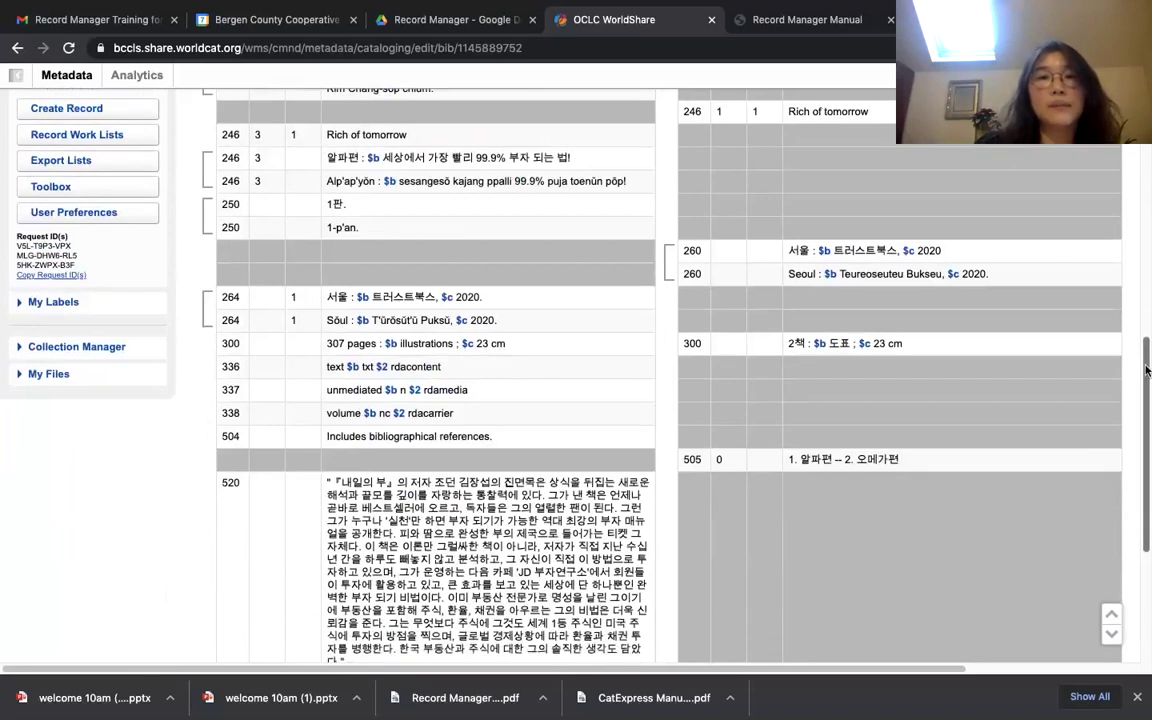
Compare the remaining fields of the two Korean records, down to the 650 subject headings
{"action": "scroll", "coordinate": [1147, 370], "scroll_direction": "up", "scroll_amount": 3}
{"action": "scroll", "coordinate": [1150, 370], "scroll_direction": "down", "scroll_amount": 3}
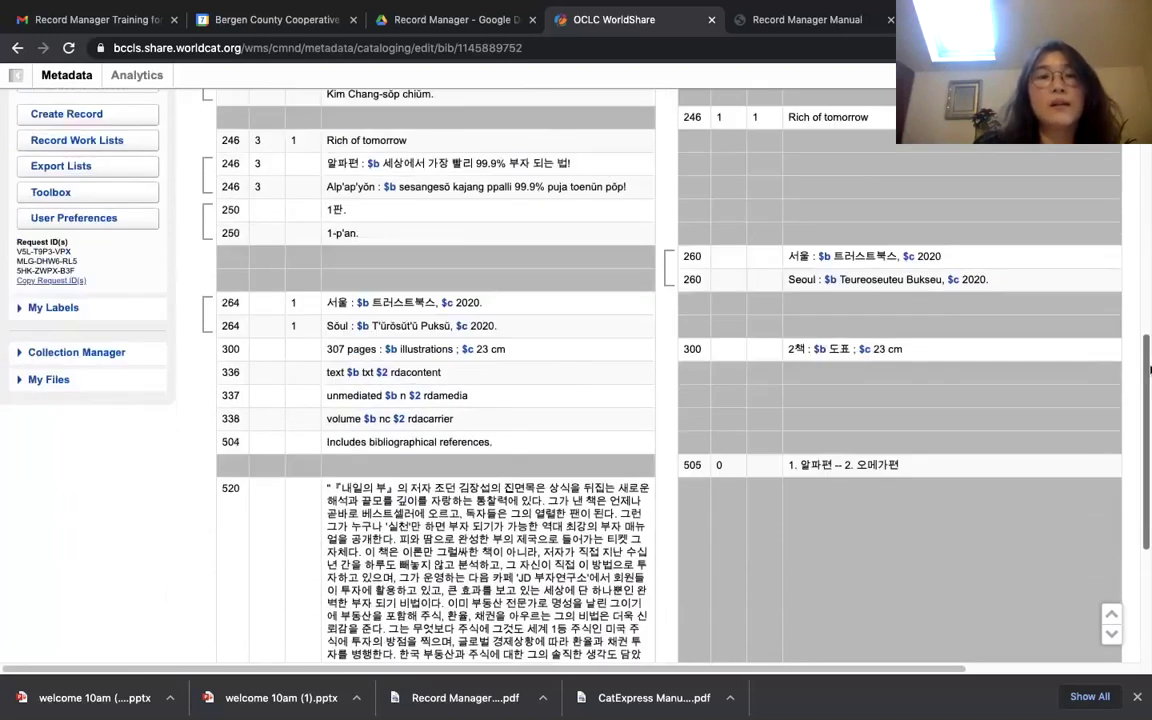
{"action": "scroll", "coordinate": [1149, 370], "scroll_direction": "down", "scroll_amount": 2}
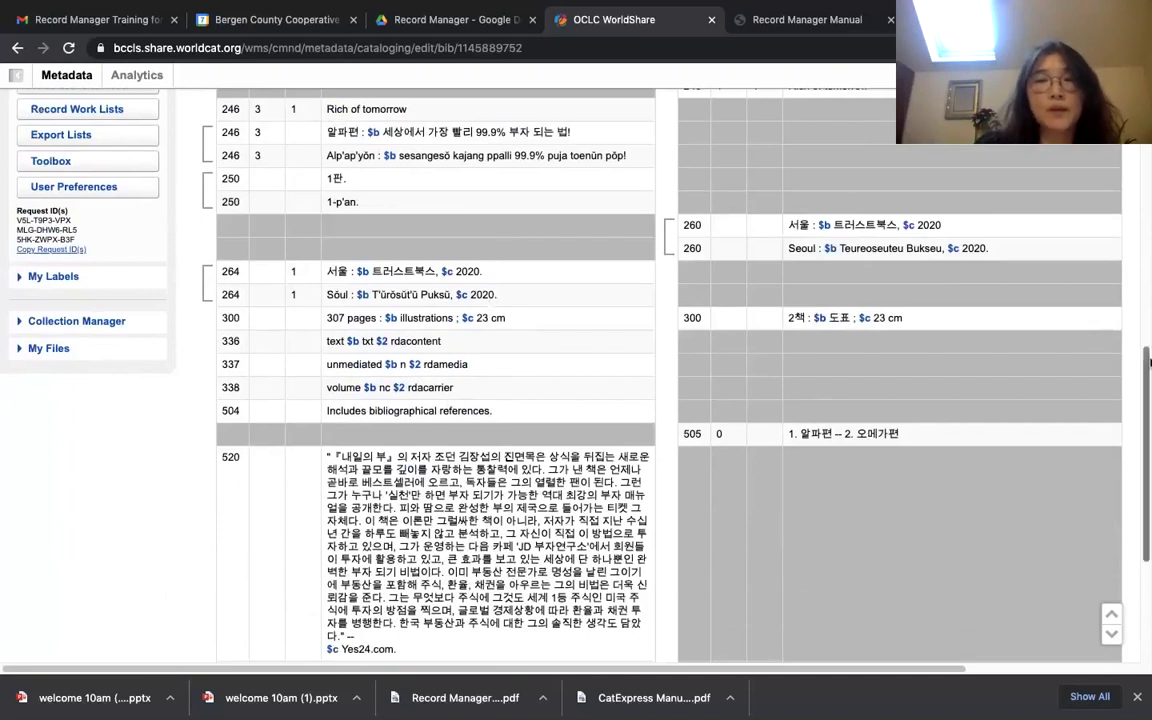
{"action": "scroll", "coordinate": [784, 363], "scroll_direction": "down", "scroll_amount": 5}
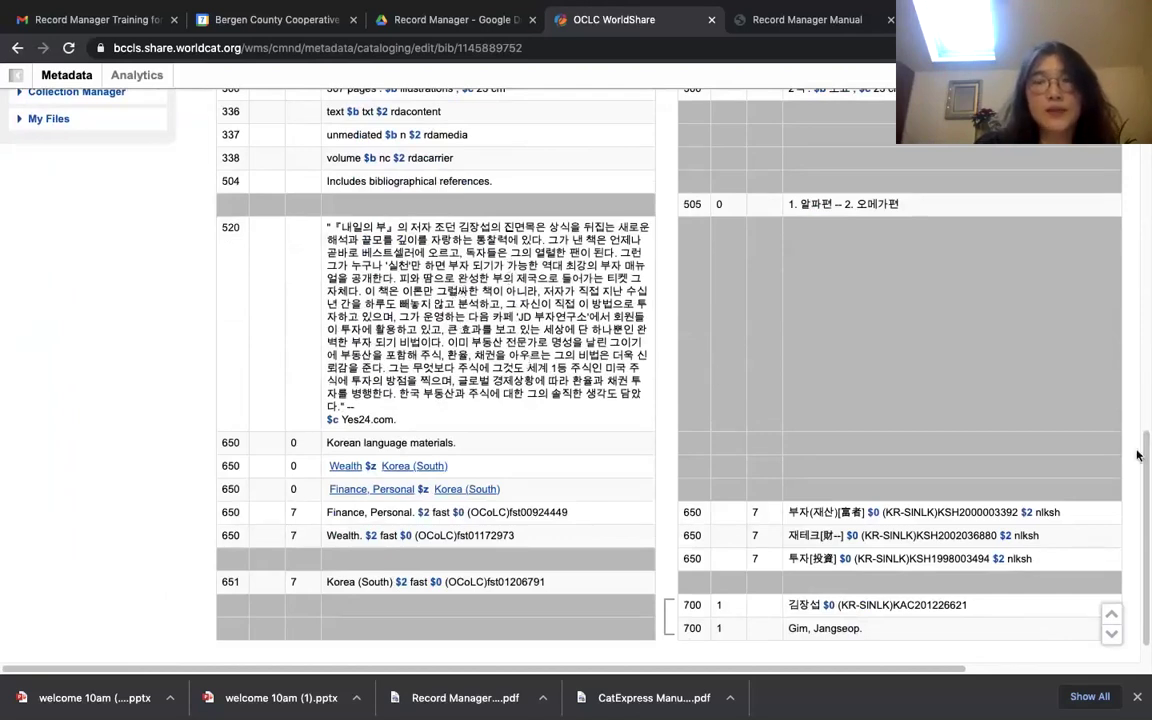
{"action": "scroll", "coordinate": [1137, 455], "scroll_direction": "down", "scroll_amount": 2}
{"action": "left_click_drag", "start_coordinate": [793, 481], "coordinate": [358, 408]}
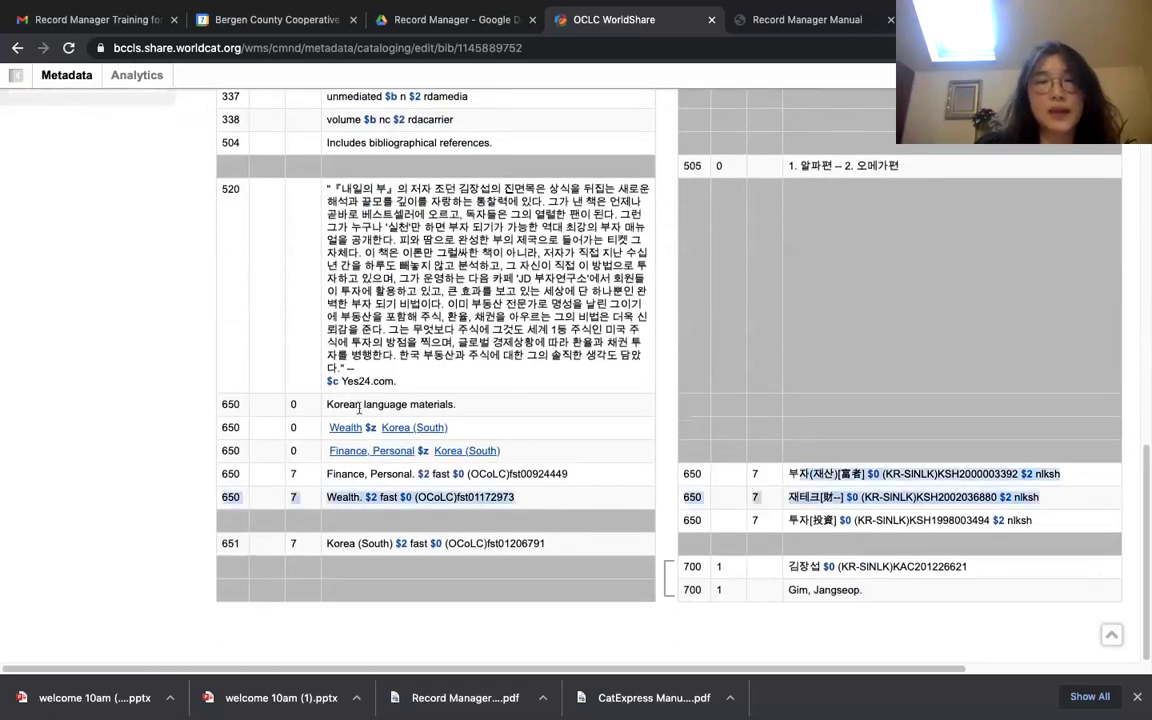
{"action": "left_click", "coordinate": [358, 408]}
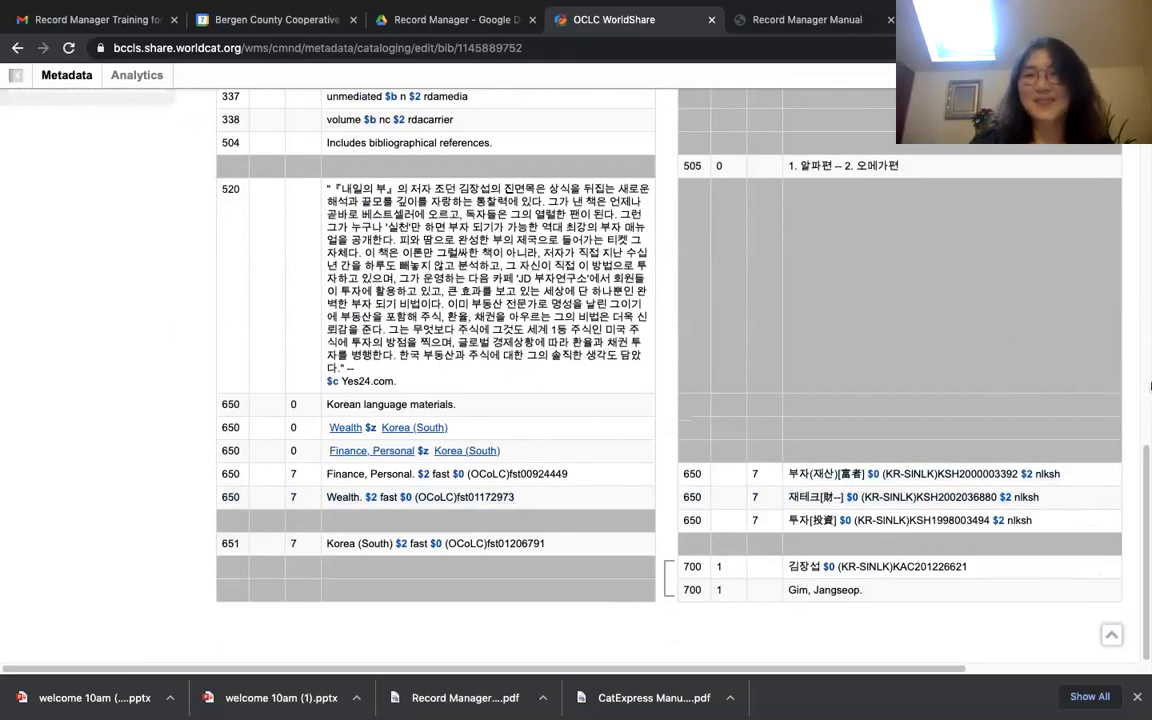
{"action": "left_click_drag", "start_coordinate": [1147, 470], "coordinate": [1147, 150]}
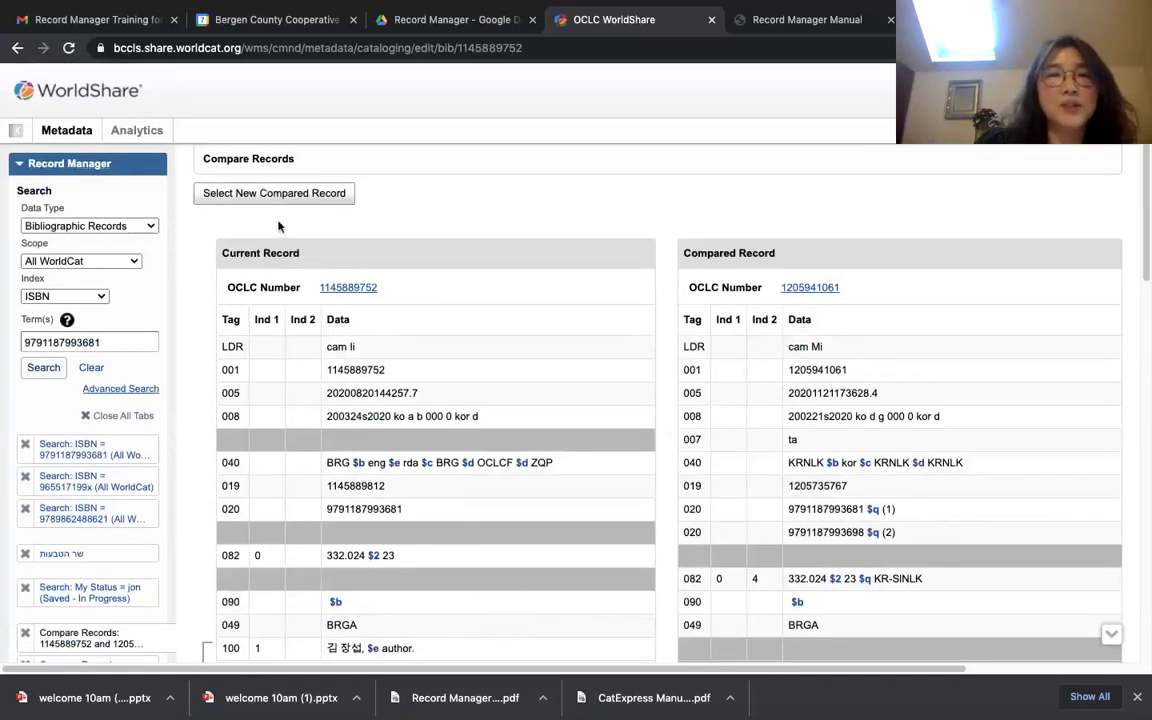
{"action": "left_click", "coordinate": [360, 288]}
{"action": "left_click", "coordinate": [572, 195]}
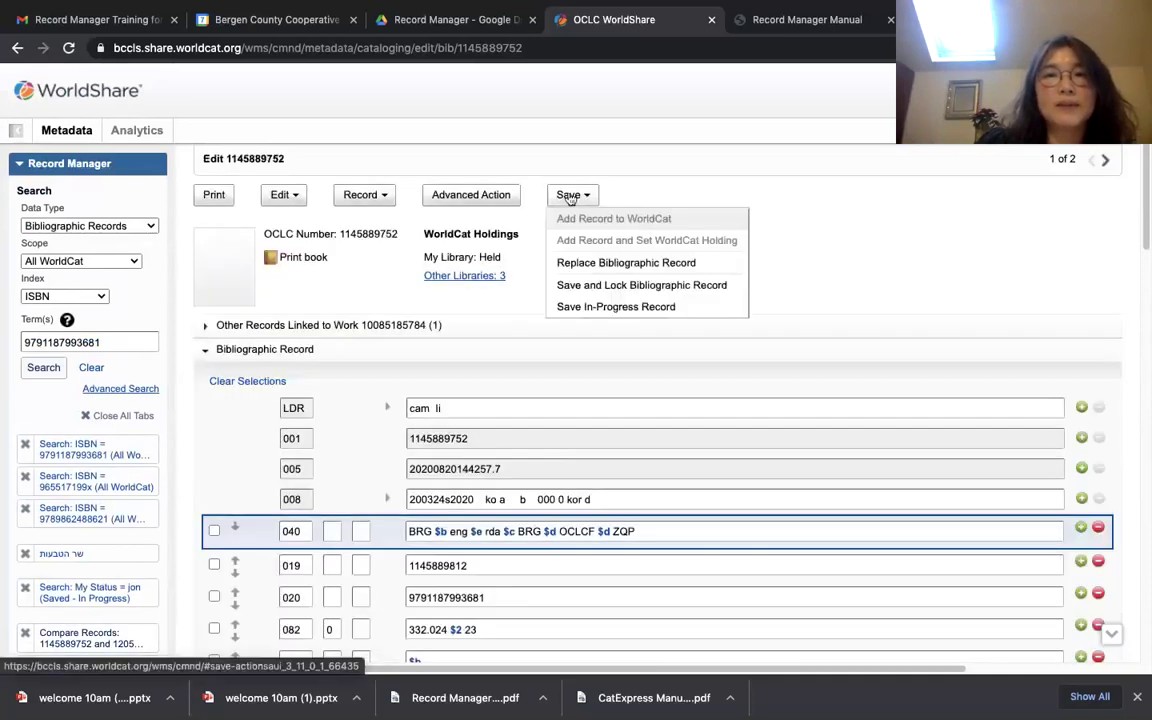
{"action": "left_click", "coordinate": [604, 304]}
{"action": "left_click", "coordinate": [606, 362]}
{"action": "type", "text": "May"}
{"action": "left_click", "coordinate": [641, 422]}
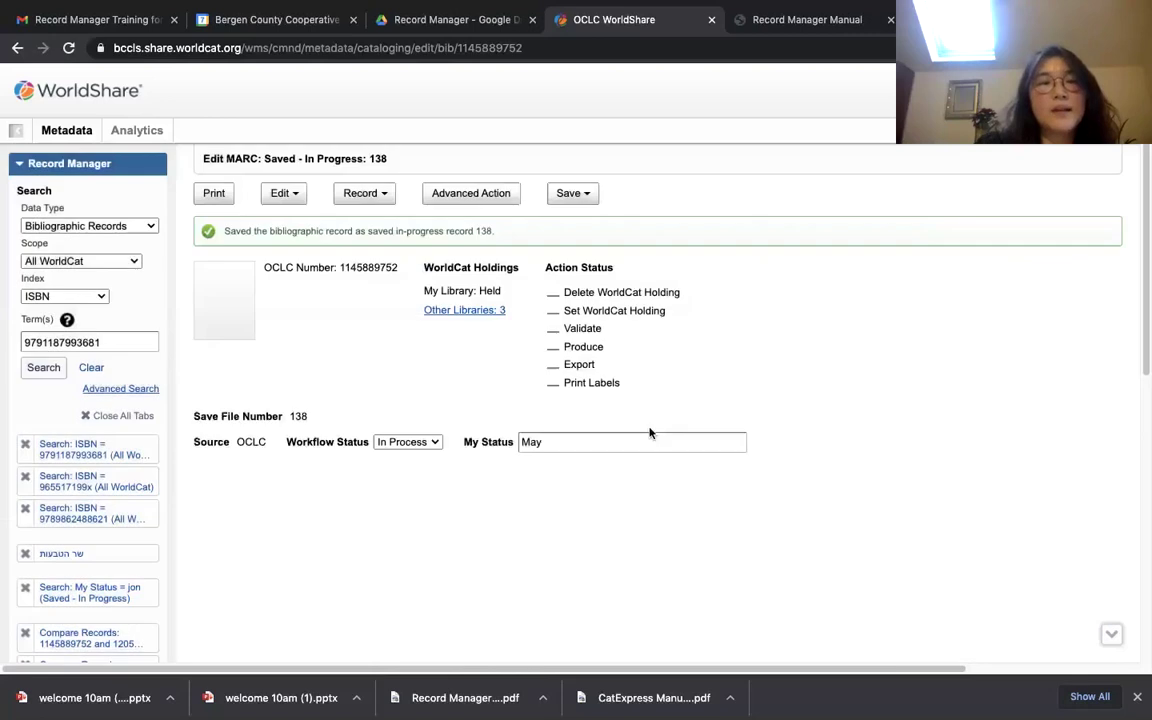
Search the Saved - In Progress records by My Status for the staff member's first name
{"action": "left_click", "coordinate": [129, 263]}
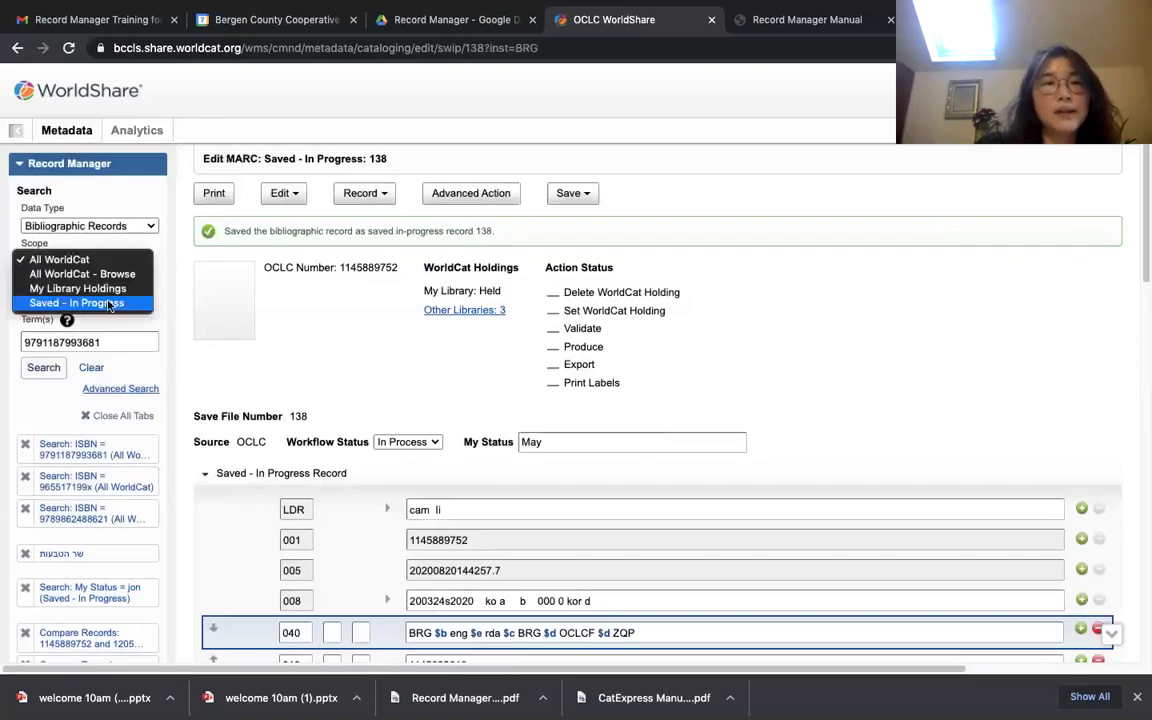
{"action": "left_click", "coordinate": [110, 303]}
{"action": "left_click", "coordinate": [110, 300]}
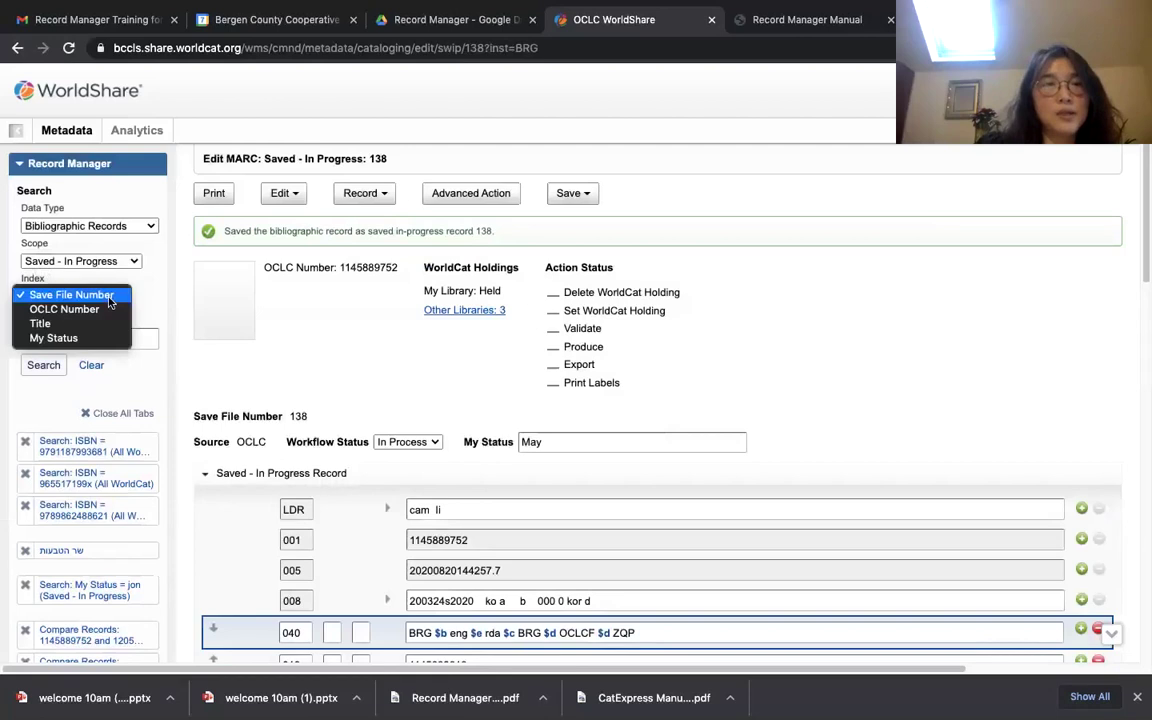
{"action": "left_click", "coordinate": [84, 340]}
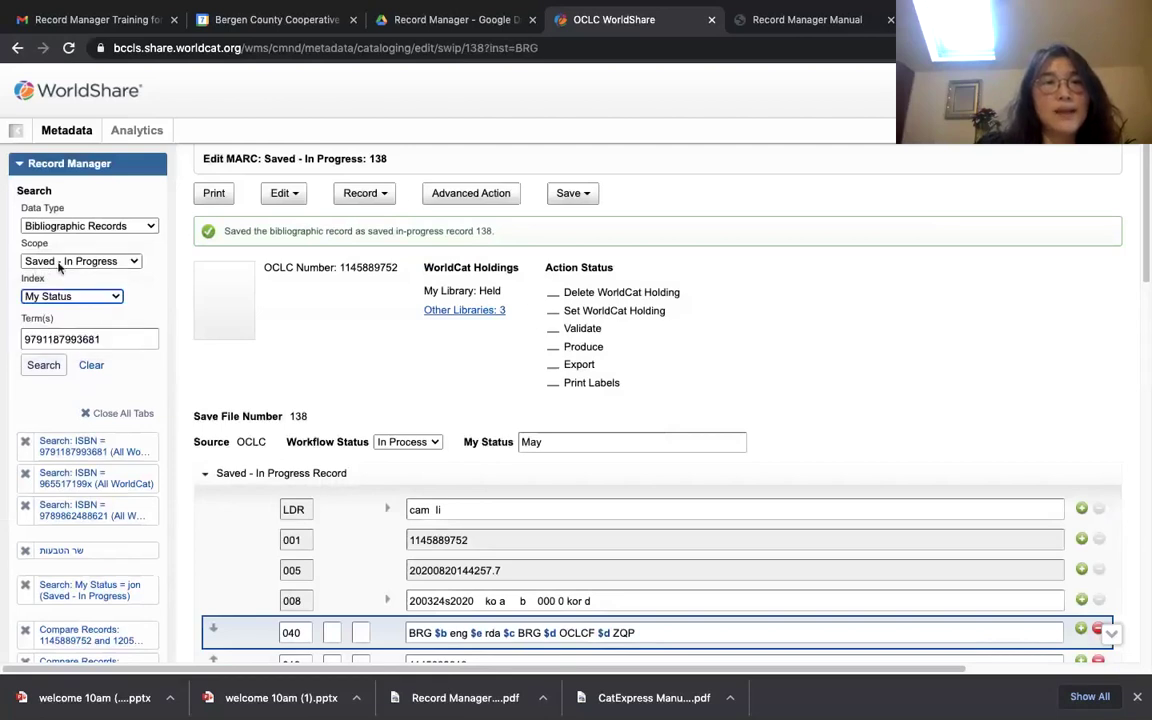
{"action": "key", "text": "Tab"}
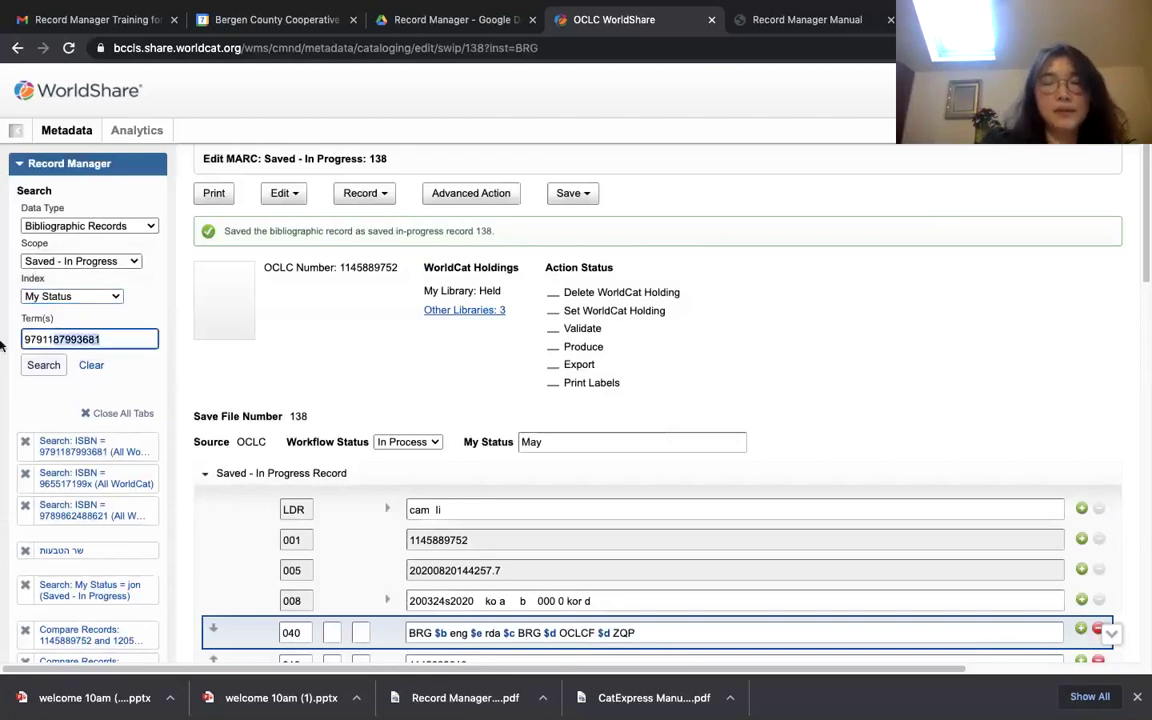
{"action": "type", "text": "may"}
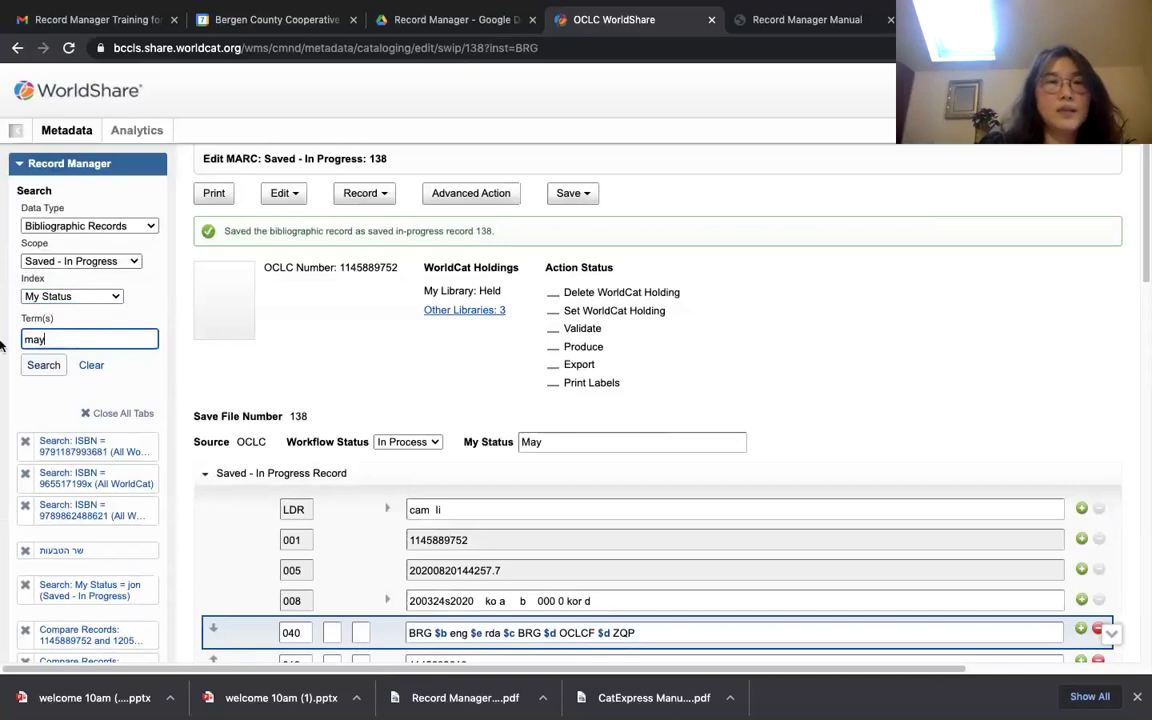
{"action": "left_click", "coordinate": [43, 366]}
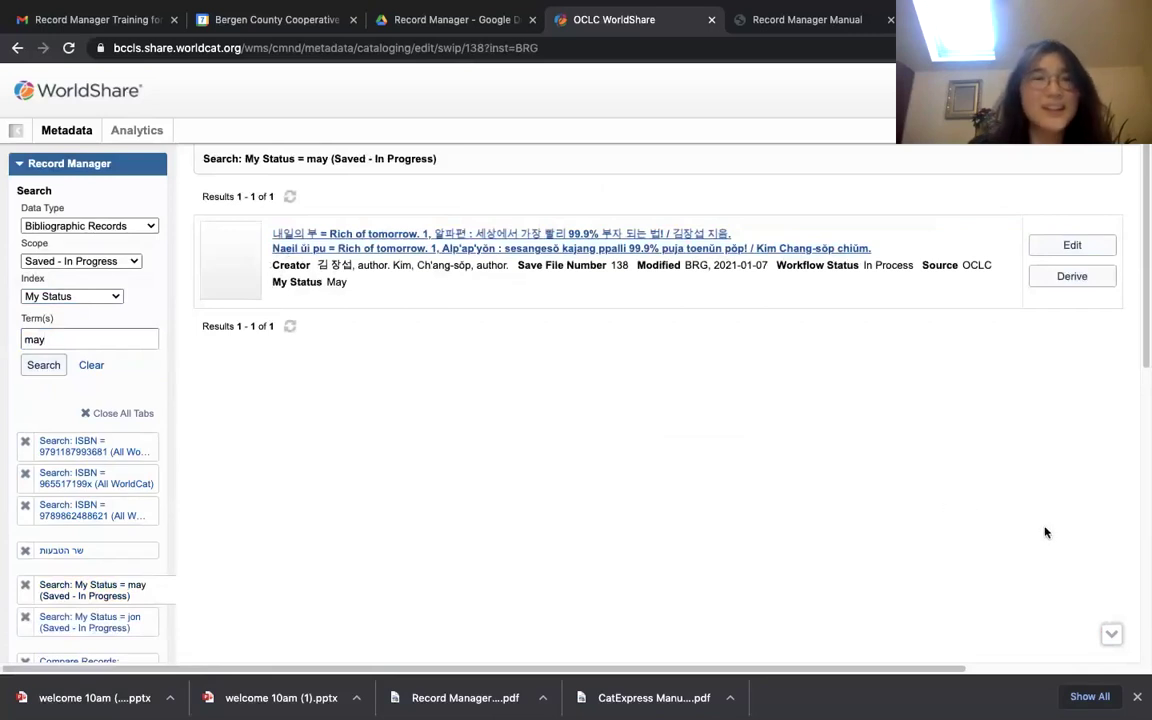
{"action": "double_click", "coordinate": [117, 338]}
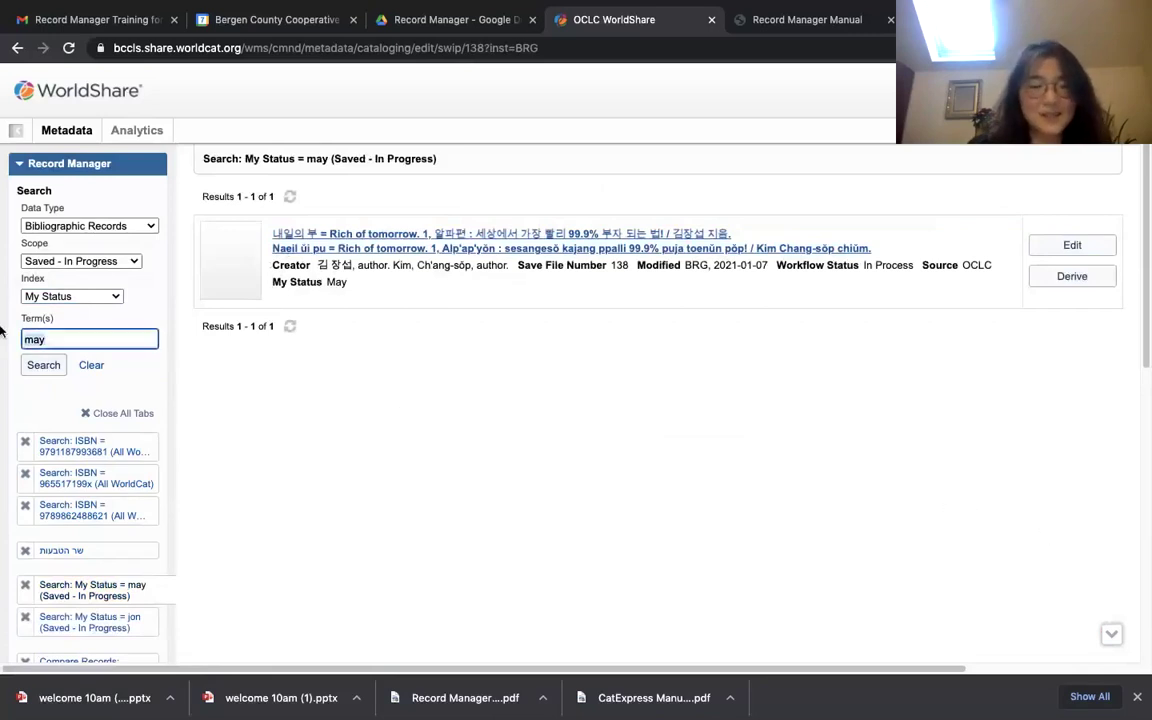
{"action": "key", "text": "ctrl+v"}
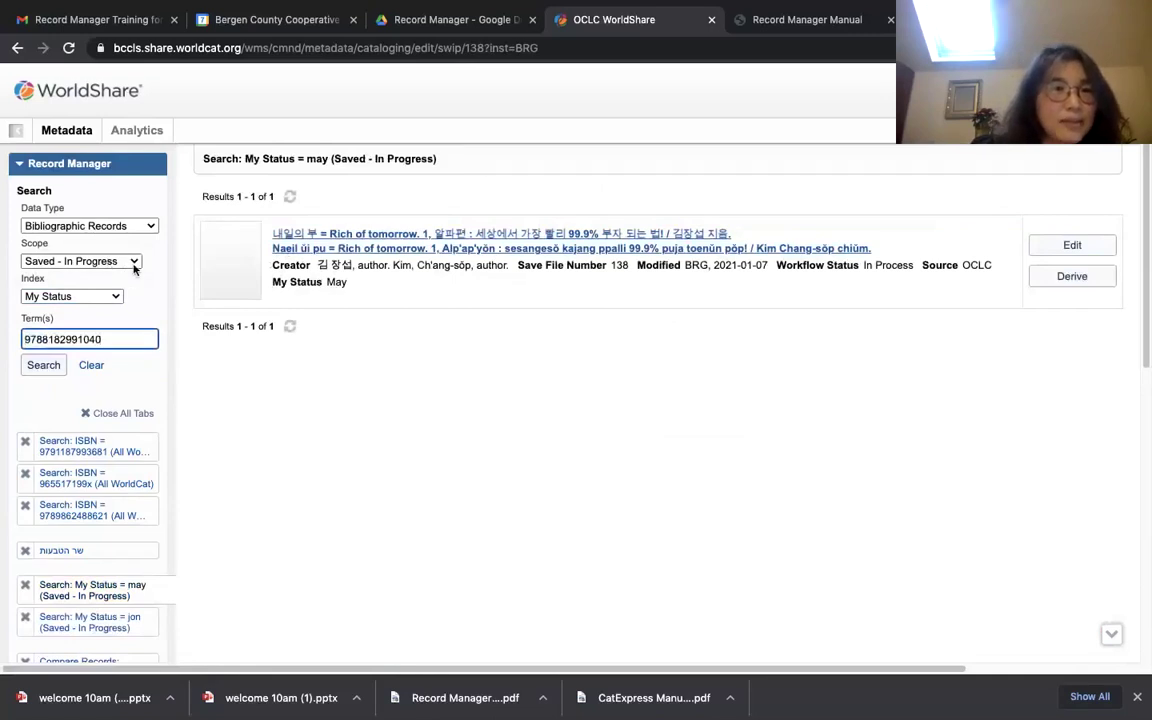
{"action": "left_click", "coordinate": [134, 262]}
{"action": "left_click", "coordinate": [111, 273]}
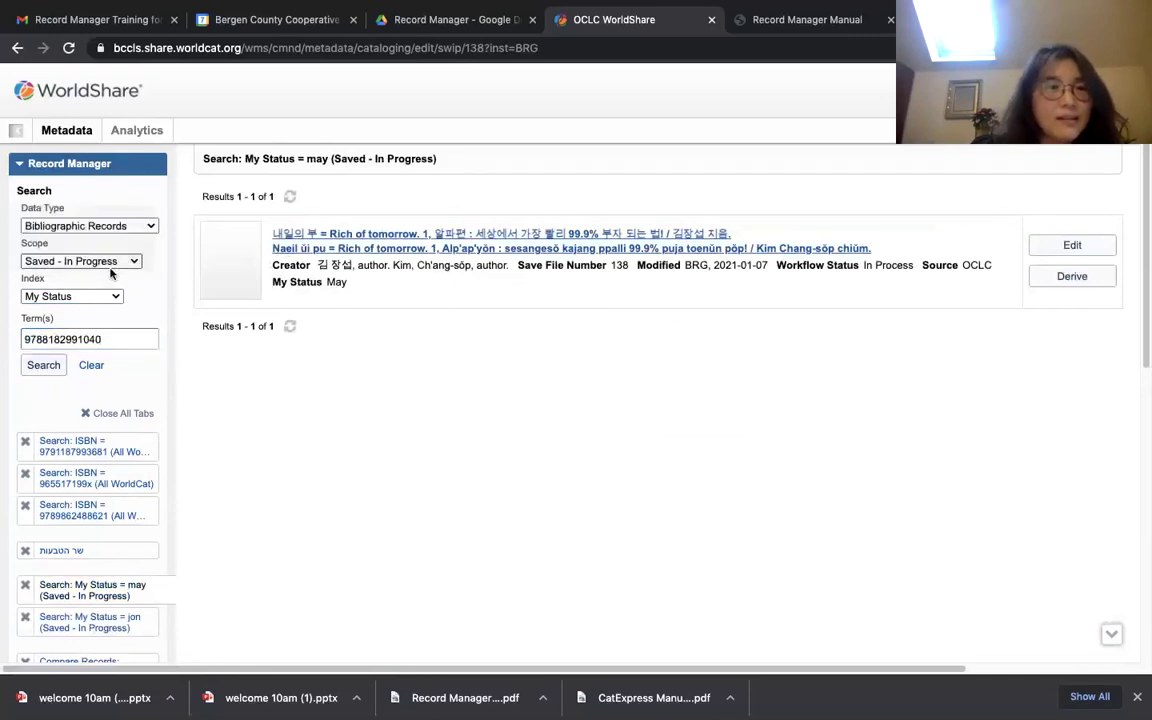
{"action": "left_click", "coordinate": [70, 296]}
{"action": "left_click", "coordinate": [40, 339]}
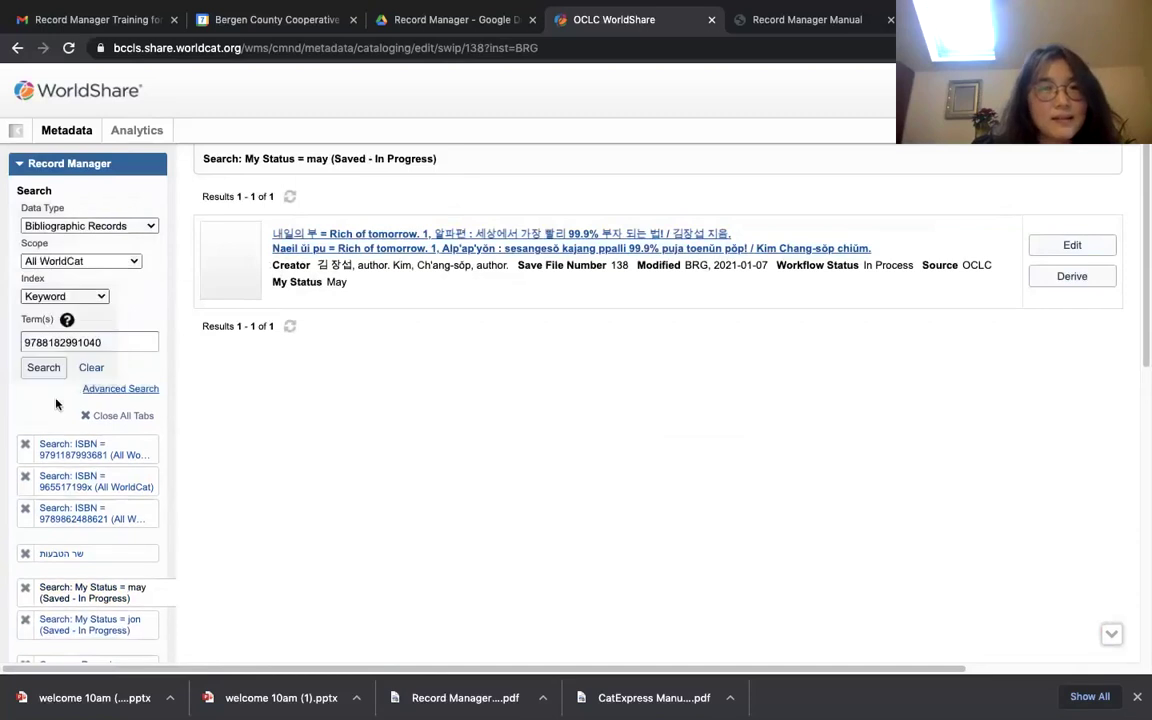
{"action": "left_click", "coordinate": [43, 369]}
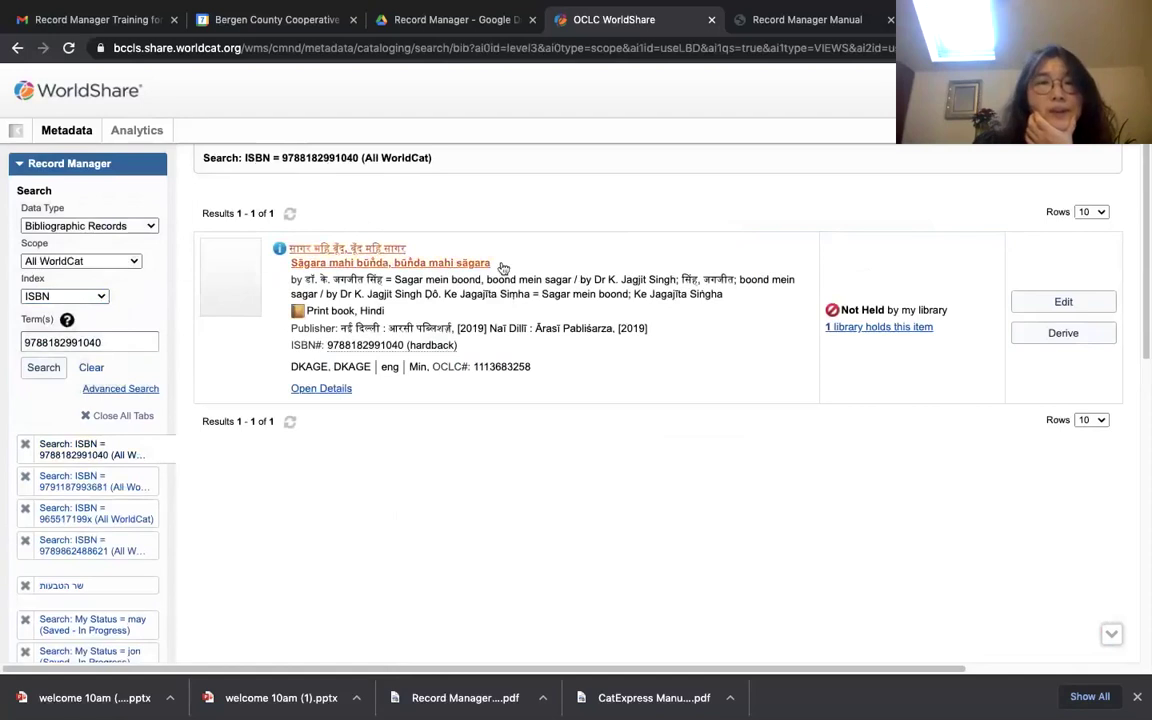
Open the Hindi print book record found and review its 040, ISBN, language and classification fields
{"action": "left_click", "coordinate": [385, 250]}
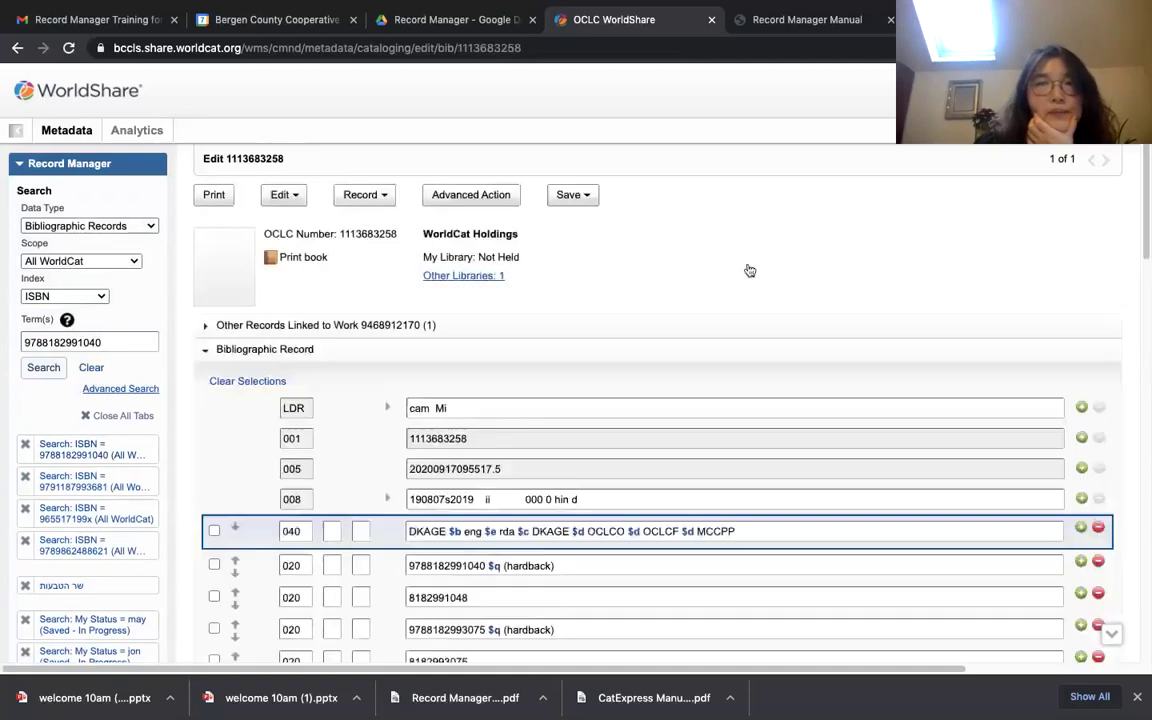
{"action": "scroll", "coordinate": [1150, 155], "scroll_direction": "down", "scroll_amount": 2}
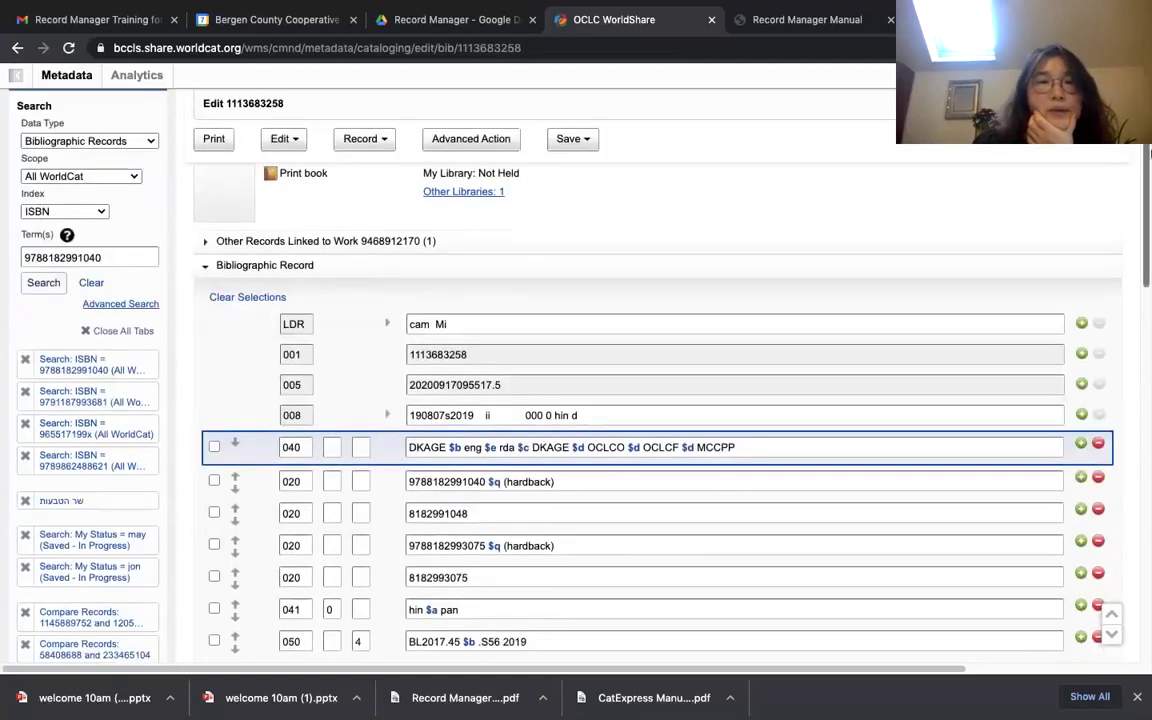
{"action": "scroll", "coordinate": [1150, 155], "scroll_direction": "up", "scroll_amount": 3}
{"action": "scroll", "coordinate": [1150, 200], "scroll_direction": "down", "scroll_amount": 6}
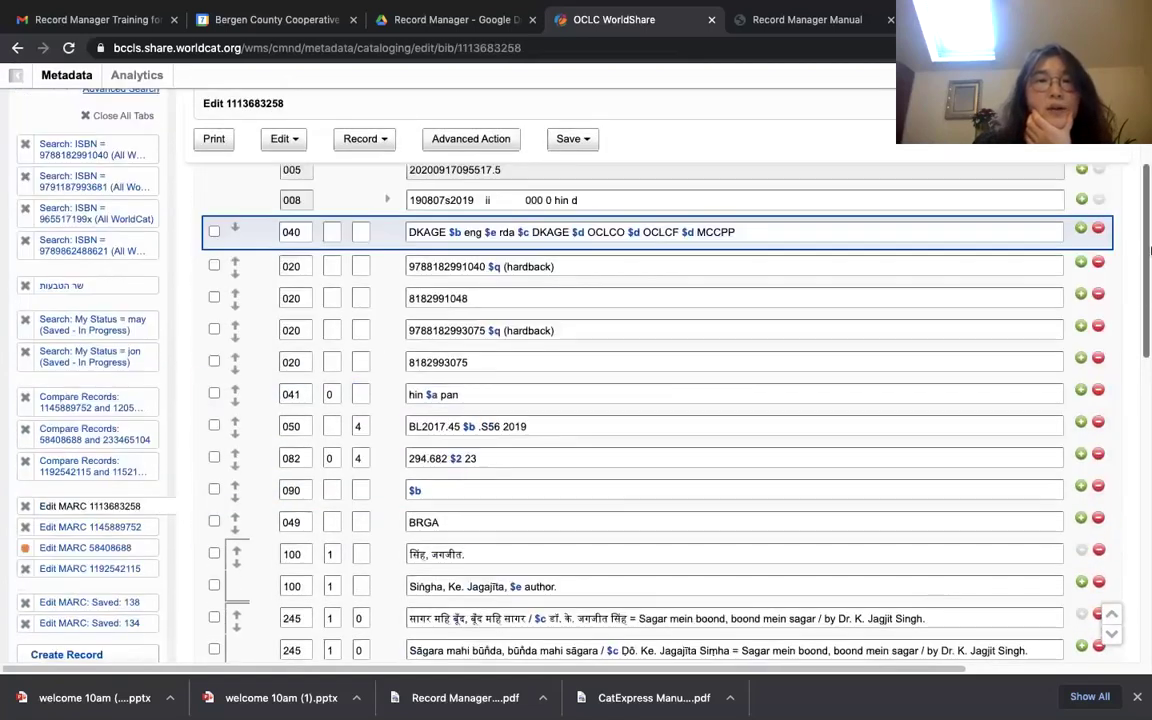
{"action": "scroll", "coordinate": [1150, 250], "scroll_direction": "down", "scroll_amount": 7}
Examine the record's paired 100 author fields, its title, publication and description fields, and the first 630 subject heading
{"action": "left_click", "coordinate": [555, 261]}
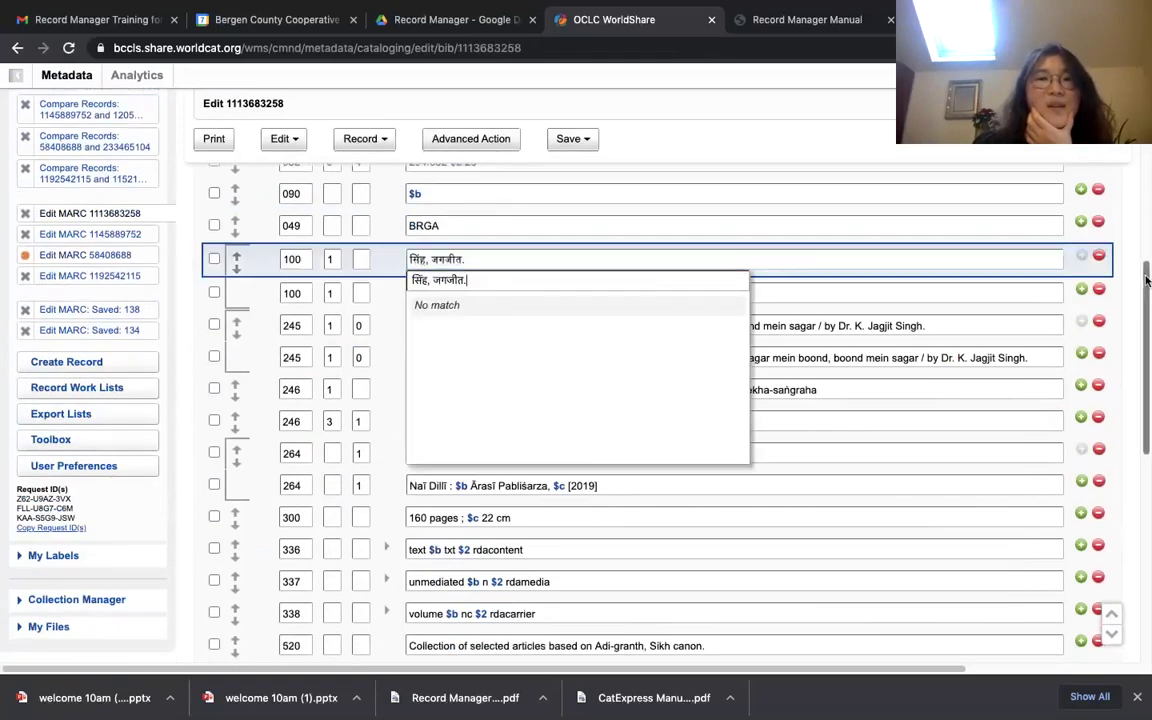
{"action": "scroll", "coordinate": [1148, 280], "scroll_direction": "down", "scroll_amount": 1}
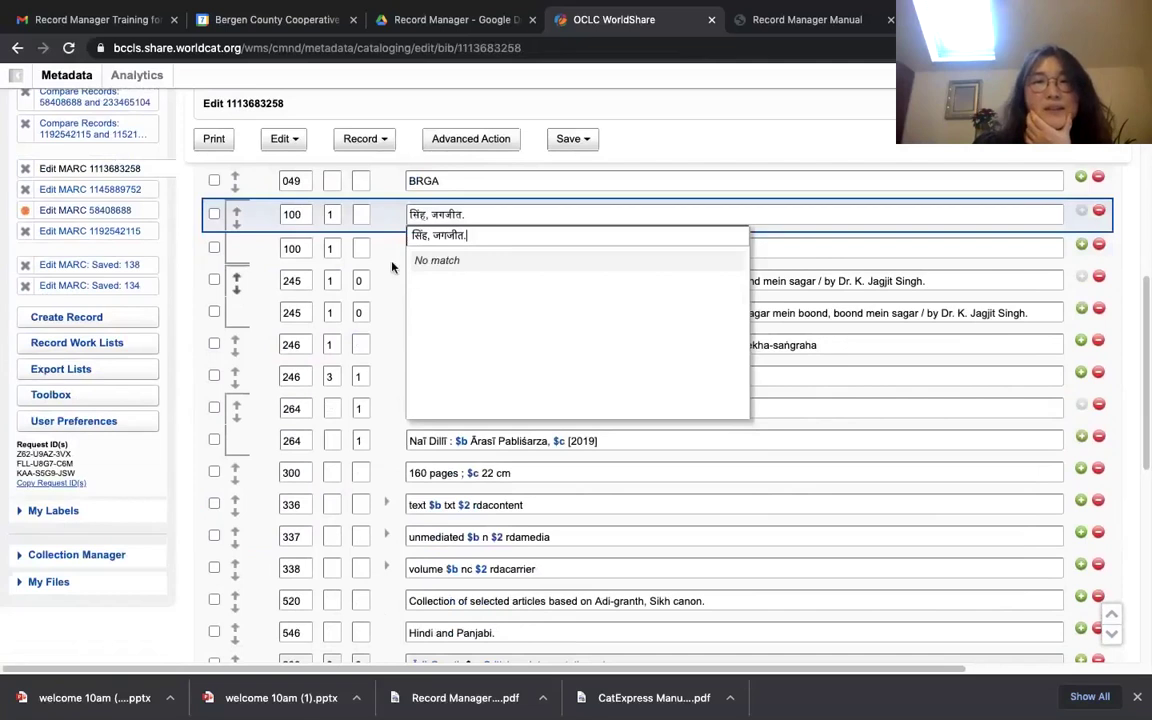
{"action": "left_click", "coordinate": [395, 252]}
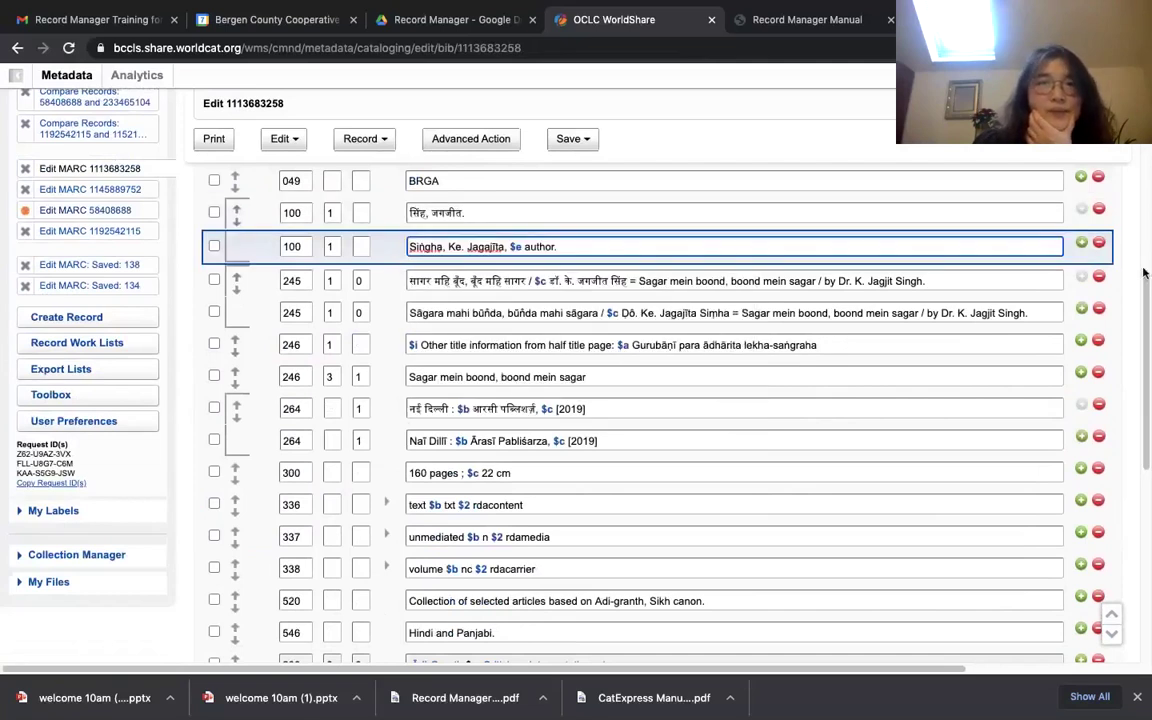
{"action": "scroll", "coordinate": [1148, 300], "scroll_direction": "down", "scroll_amount": 2}
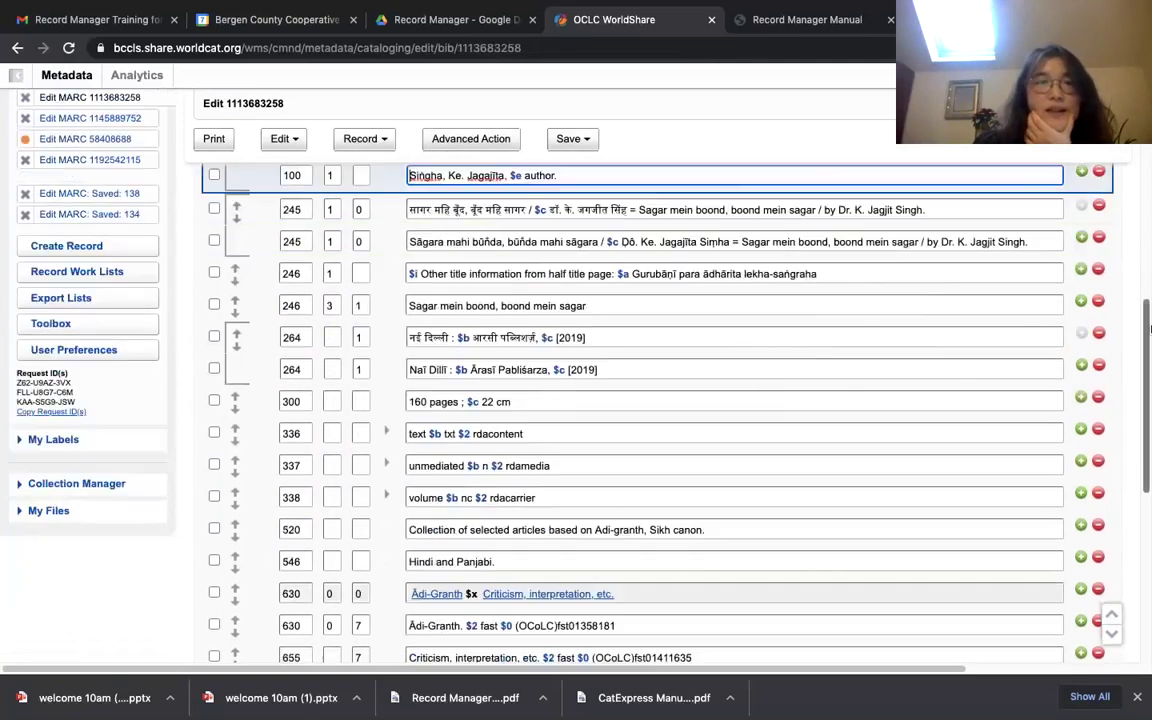
{"action": "scroll", "coordinate": [1149, 328], "scroll_direction": "down", "scroll_amount": 5}
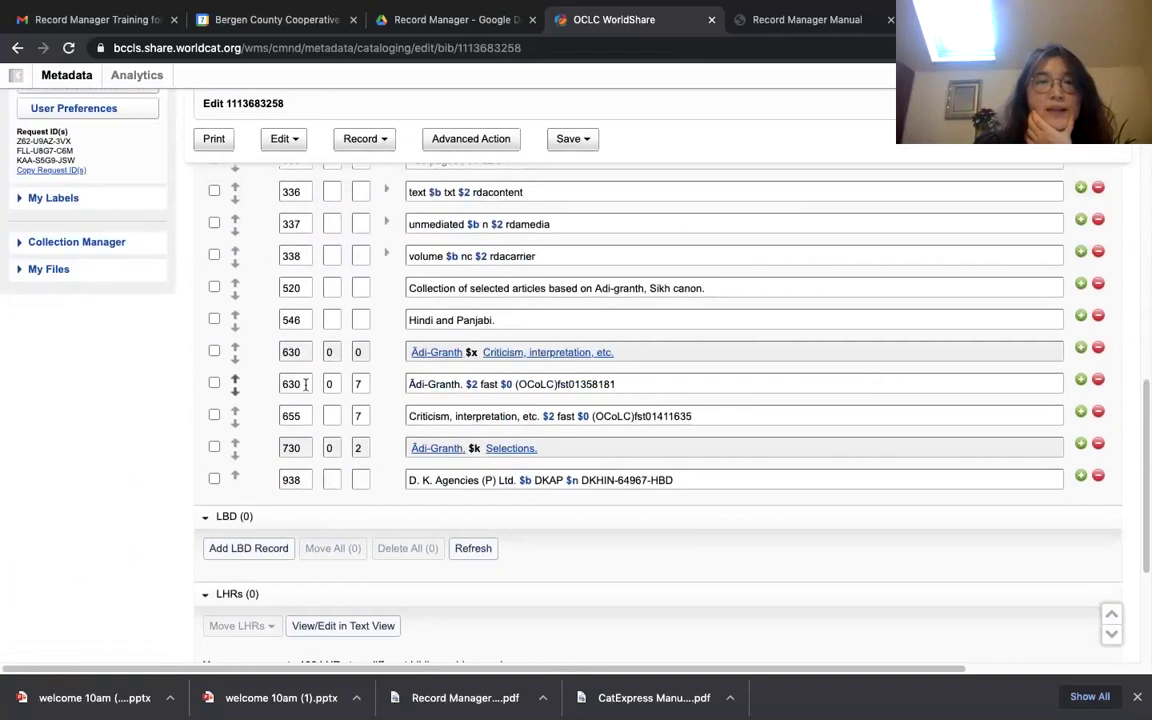
{"action": "left_click", "coordinate": [290, 352]}
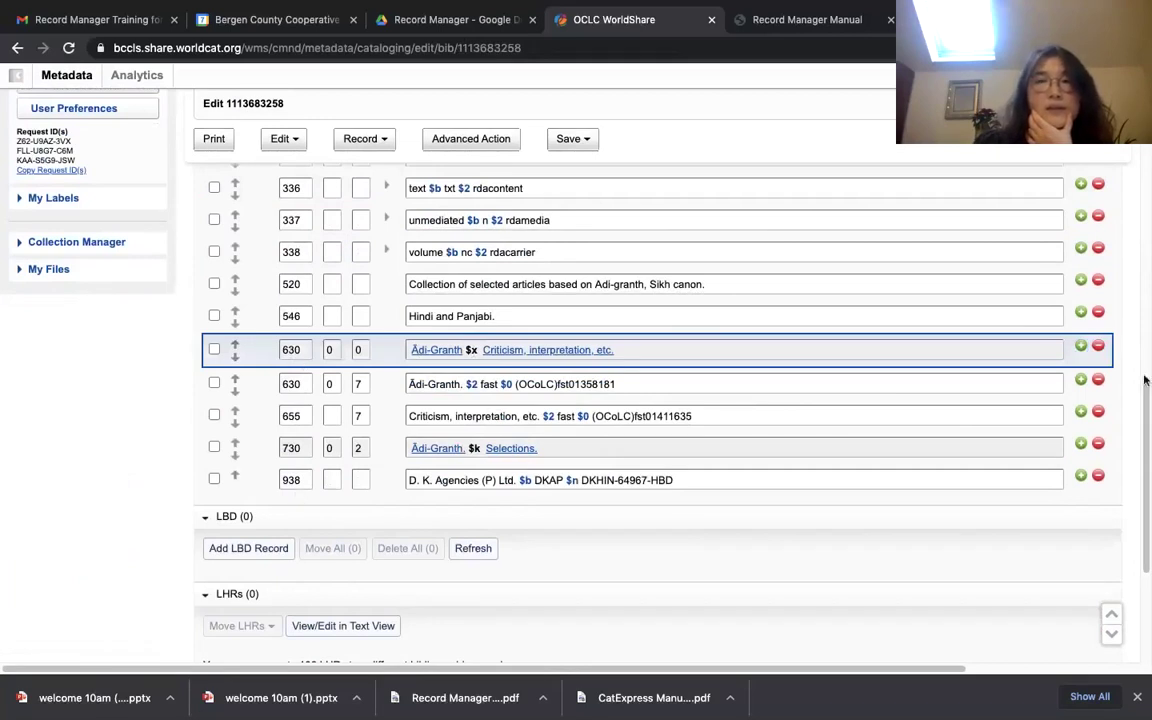
{"action": "left_click_drag", "start_coordinate": [1147, 387], "coordinate": [1147, 152]}
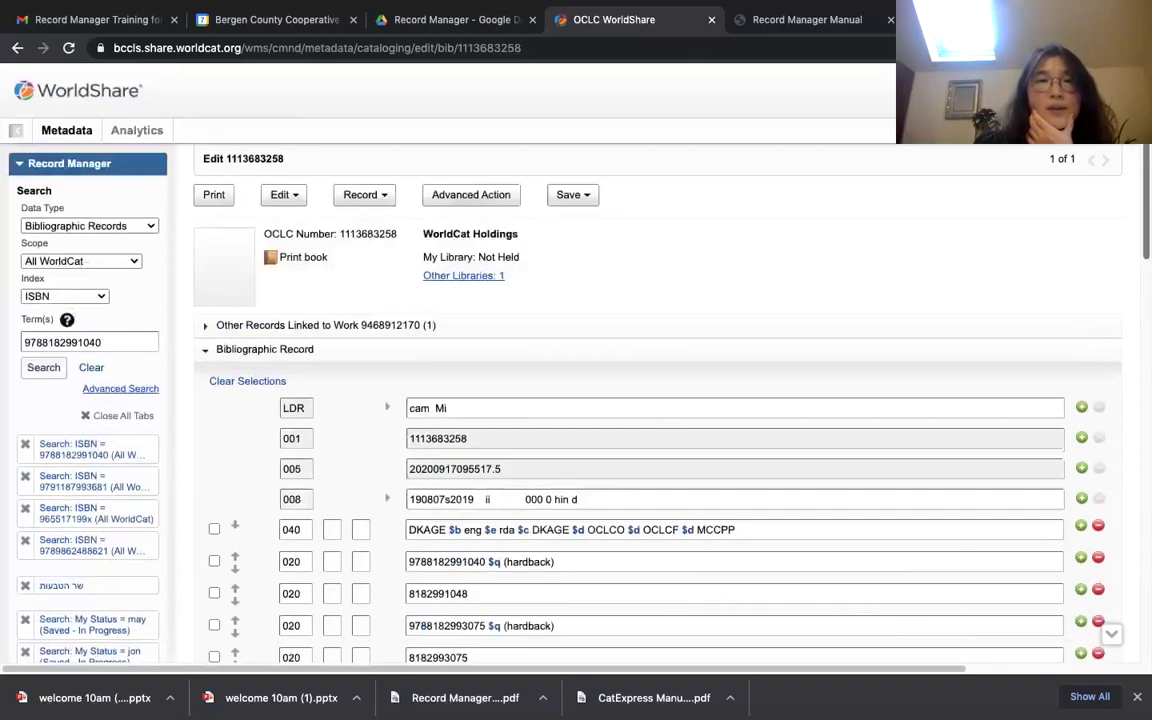
{"action": "left_click", "coordinate": [578, 196]}
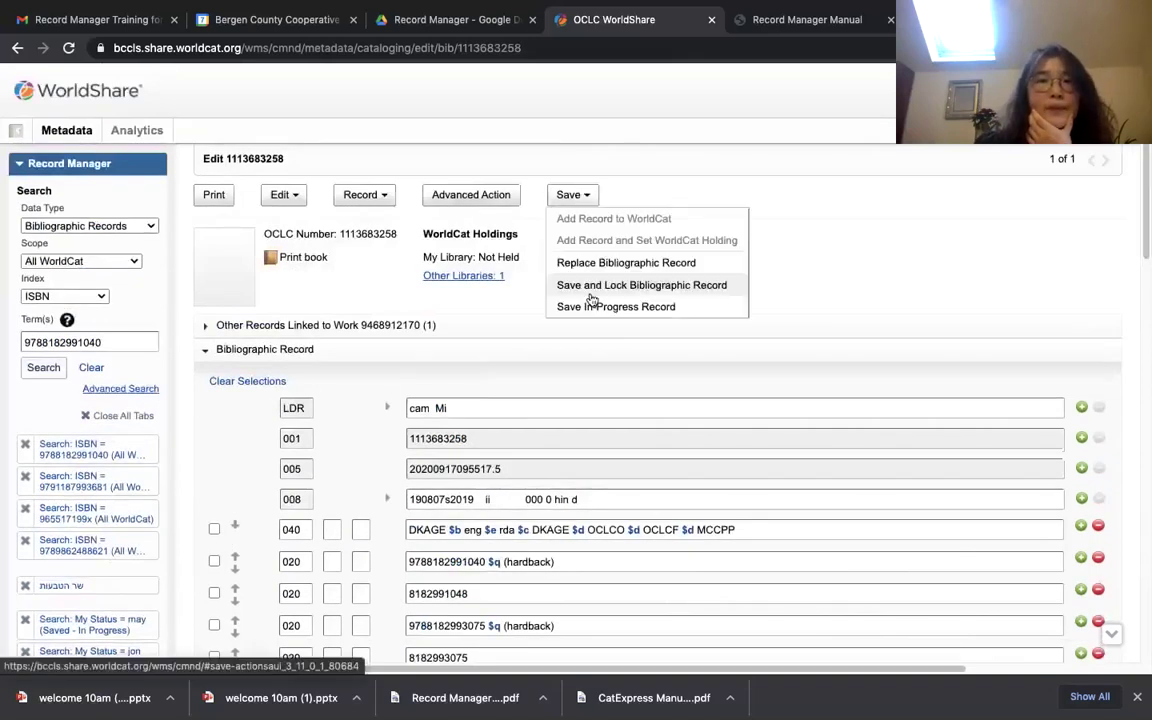
{"action": "left_click", "coordinate": [592, 307]}
{"action": "left_click", "coordinate": [599, 362]}
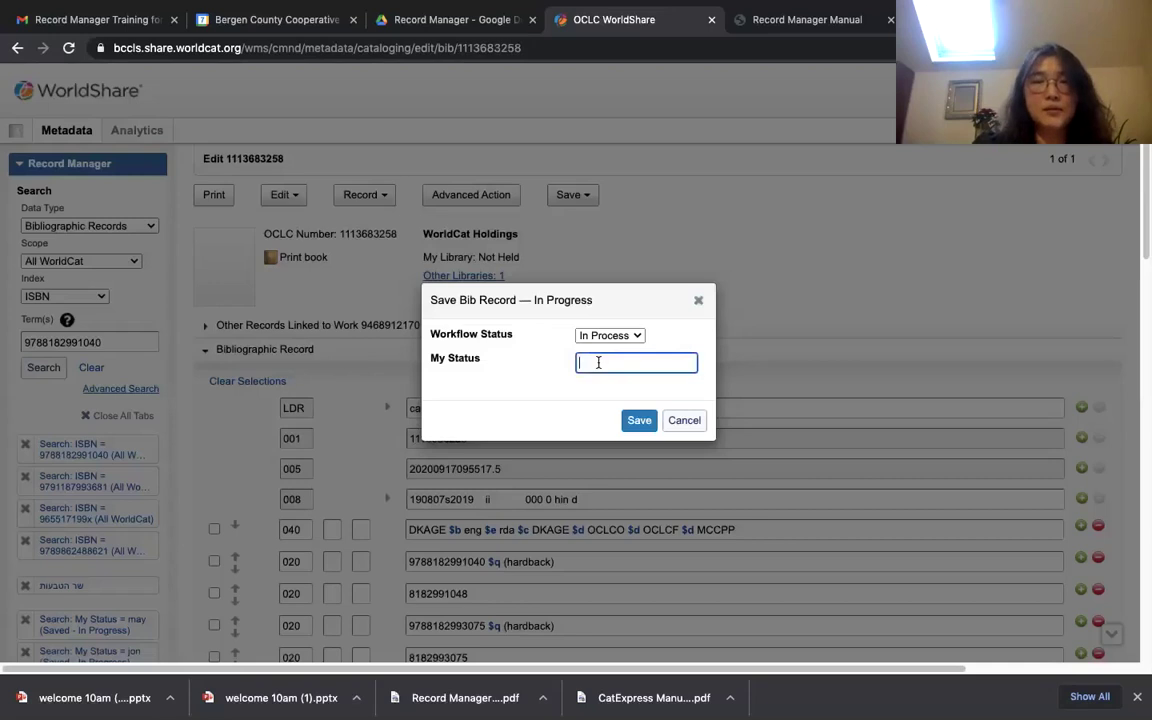
{"action": "type", "text": "Andrew"}
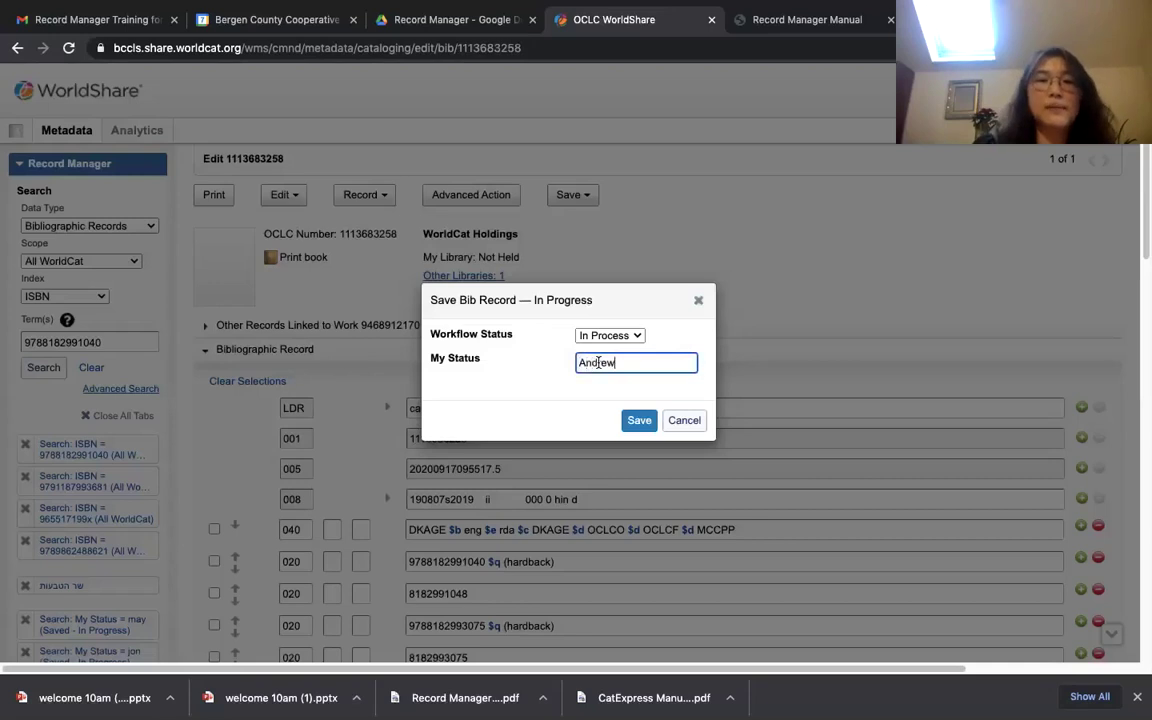
{"action": "left_click", "coordinate": [632, 421]}
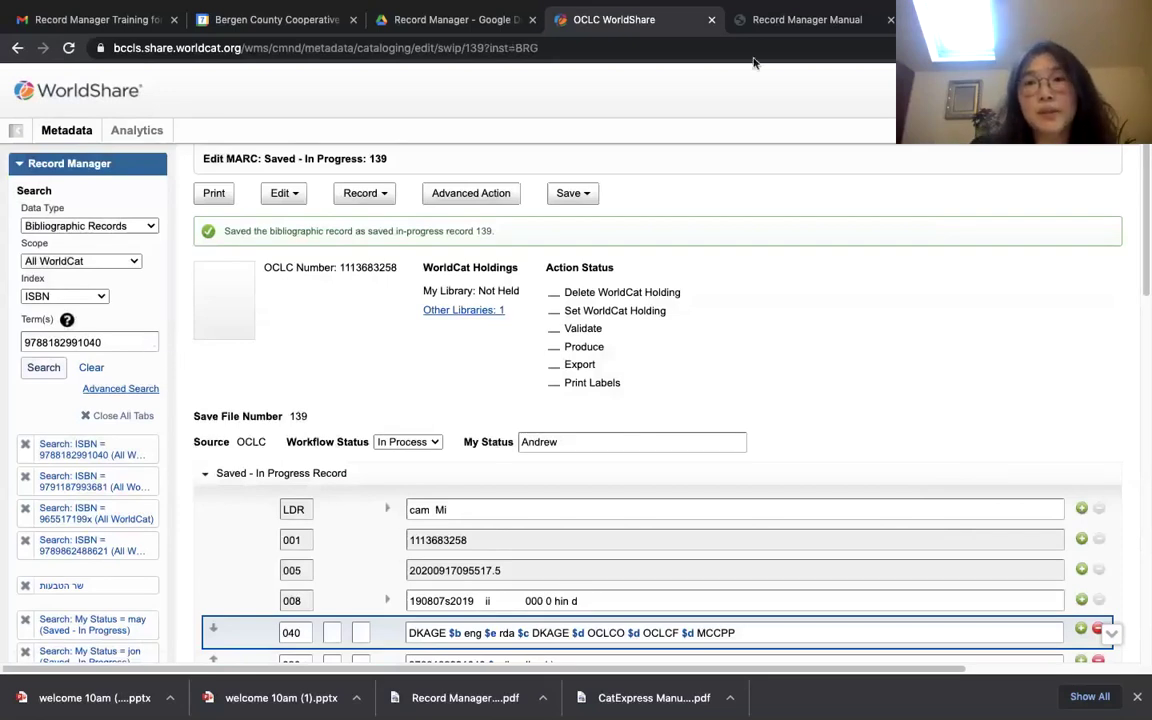
Switch to the Record Manager Manual and read section 3.1.2 on saving an in-progress record with My Status
{"action": "left_click", "coordinate": [800, 19]}
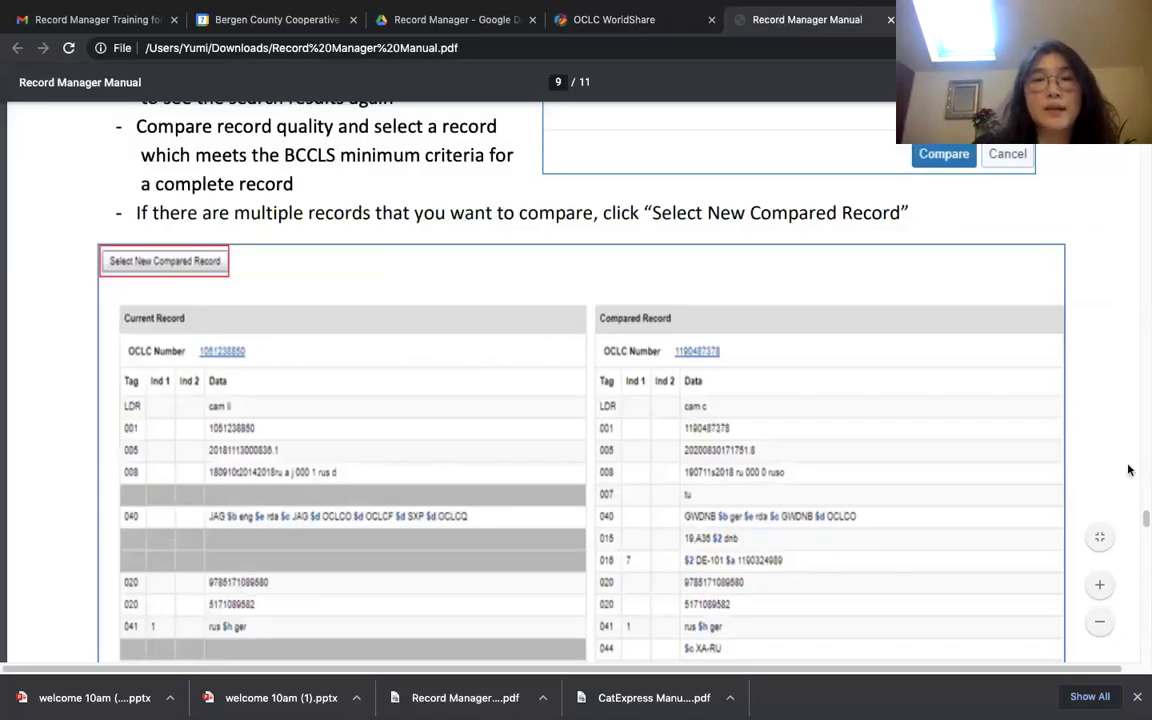
{"action": "scroll", "coordinate": [1143, 524], "scroll_direction": "down", "scroll_amount": 5}
{"action": "scroll", "coordinate": [1147, 526], "scroll_direction": "down", "scroll_amount": 6}
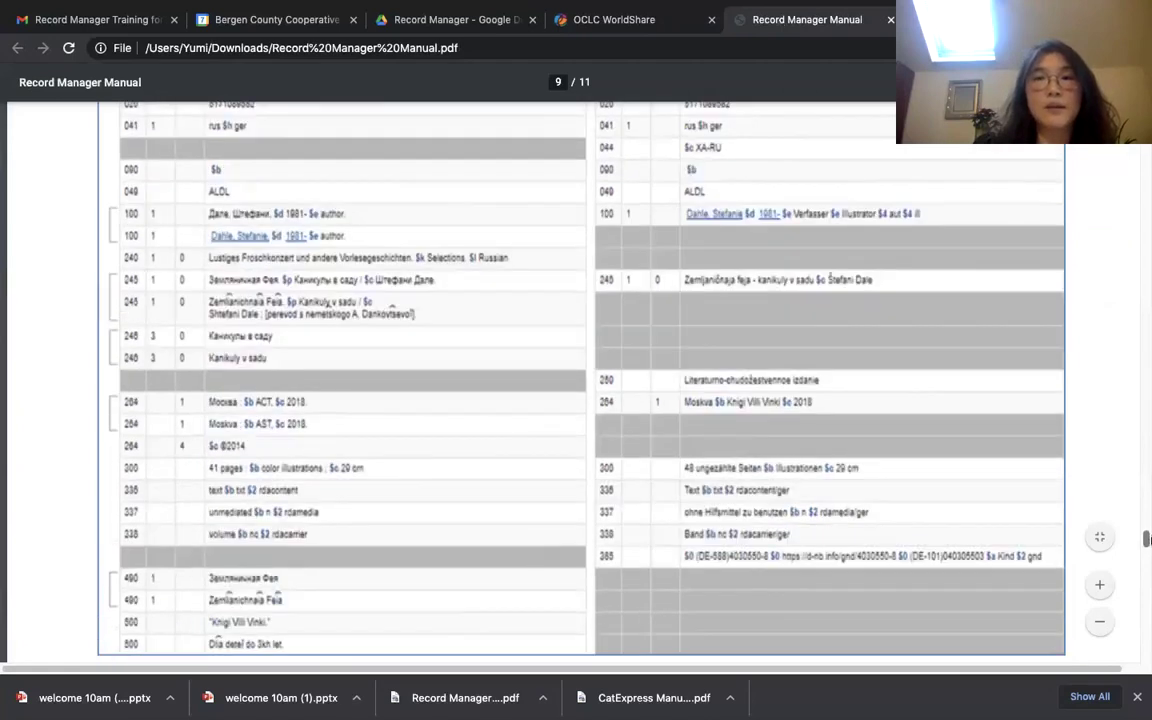
{"action": "scroll", "coordinate": [1147, 540], "scroll_direction": "down", "scroll_amount": 10}
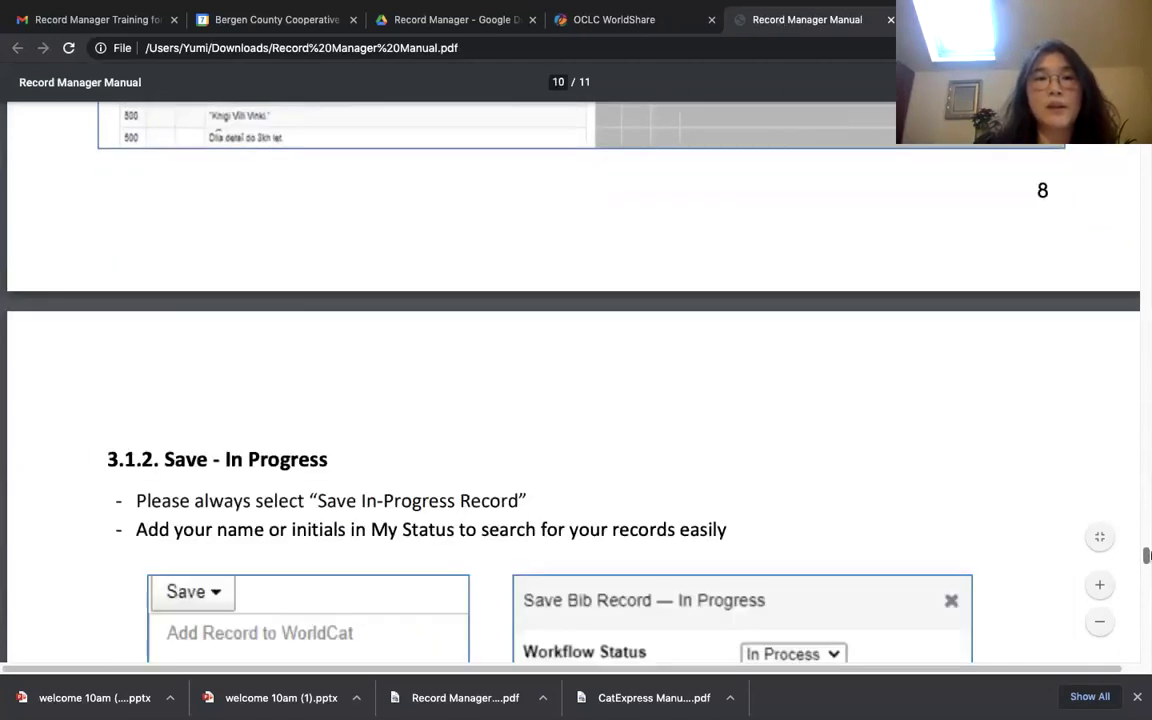
{"action": "scroll", "coordinate": [1147, 556], "scroll_direction": "down", "scroll_amount": 3}
{"action": "scroll", "coordinate": [1147, 560], "scroll_direction": "down", "scroll_amount": 1}
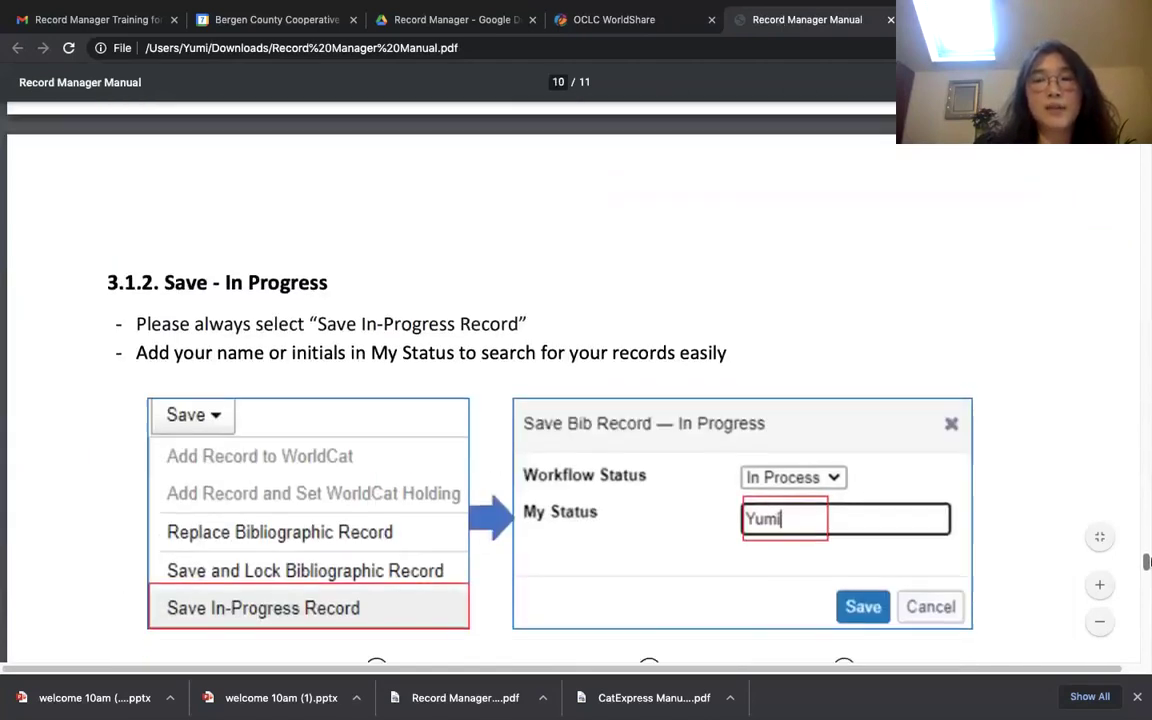
{"action": "scroll", "coordinate": [1147, 563], "scroll_direction": "down", "scroll_amount": 2}
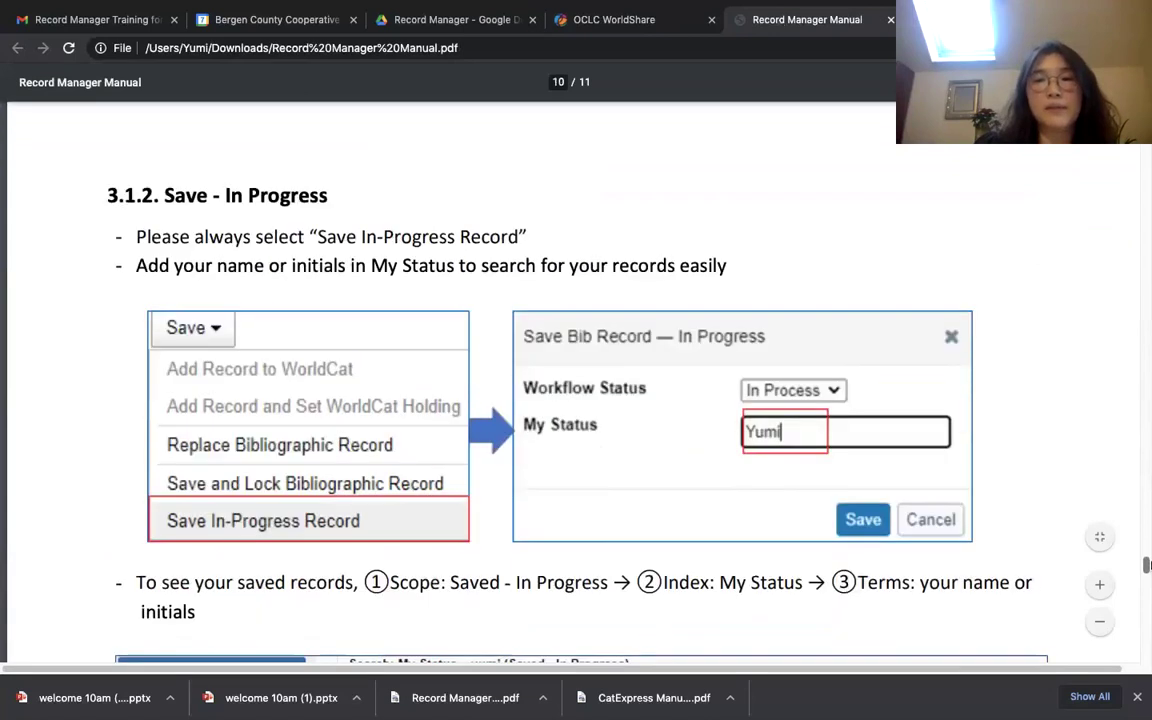
Review the manual's instructions for retrieving saved records by My Status and section 3.1.3 on avoiding Edit and Advanced Action
{"action": "scroll", "coordinate": [1147, 567], "scroll_direction": "down", "scroll_amount": 2}
{"action": "scroll", "coordinate": [1147, 572], "scroll_direction": "down", "scroll_amount": 3}
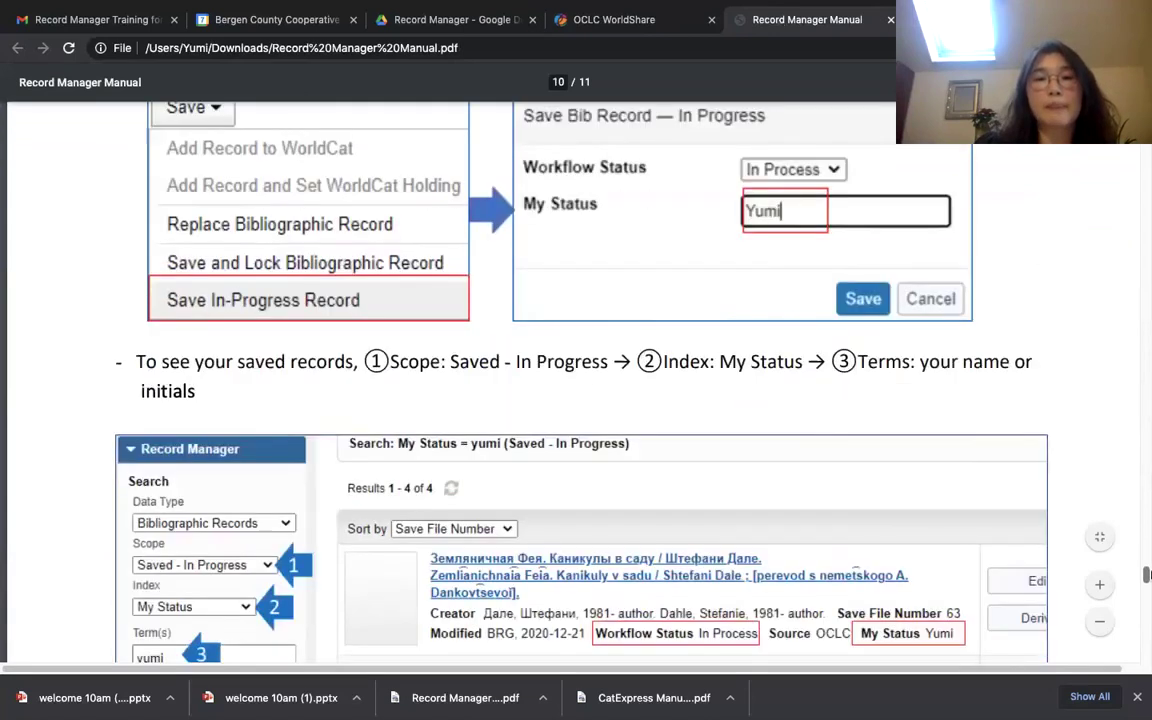
{"action": "scroll", "coordinate": [1147, 577], "scroll_direction": "down", "scroll_amount": 6}
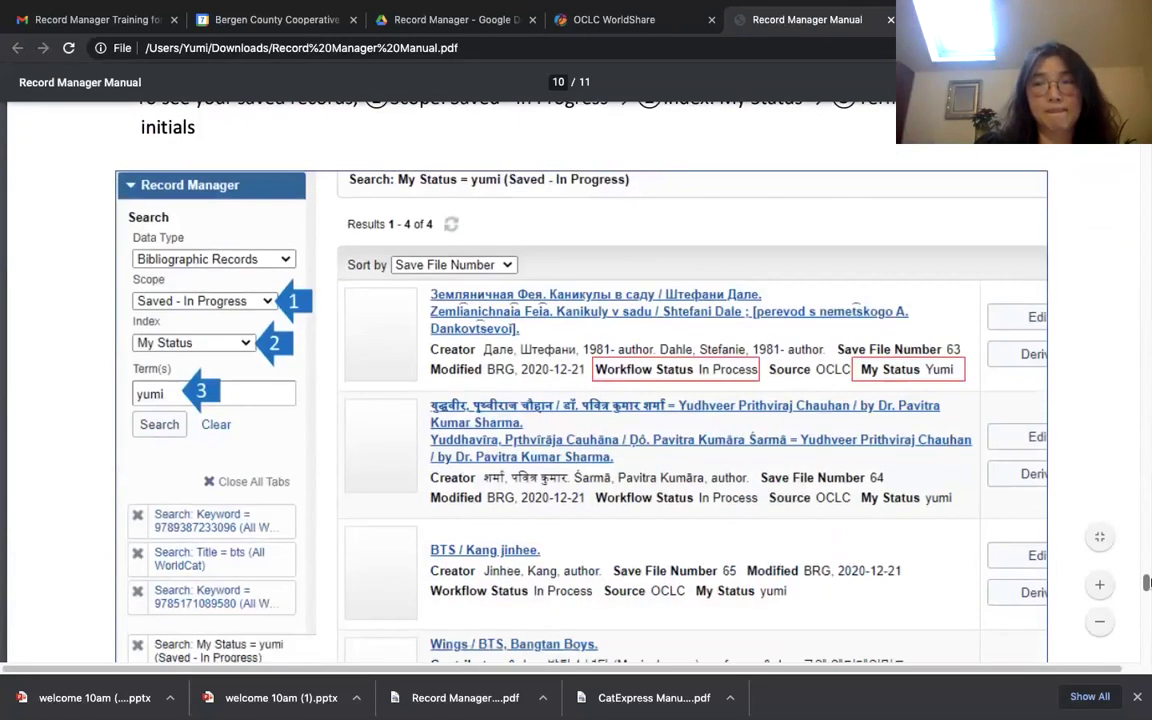
{"action": "scroll", "coordinate": [1147, 582], "scroll_direction": "down", "scroll_amount": 1}
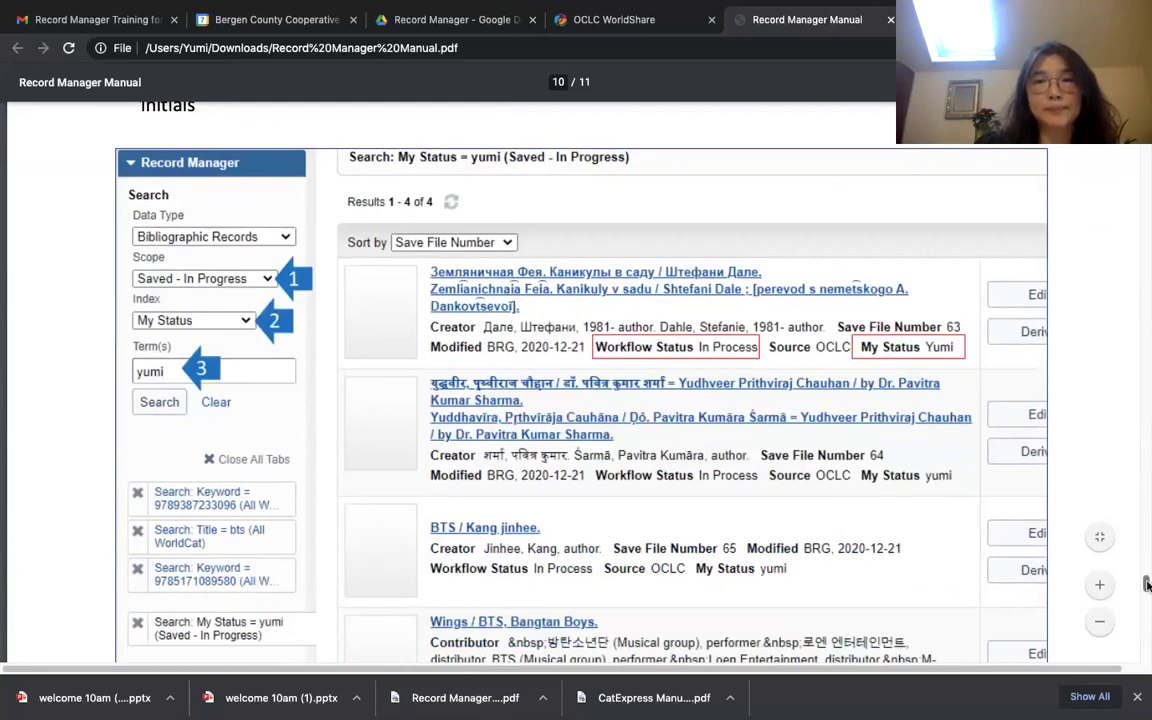
{"action": "scroll", "coordinate": [1147, 585], "scroll_direction": "down", "scroll_amount": 9}
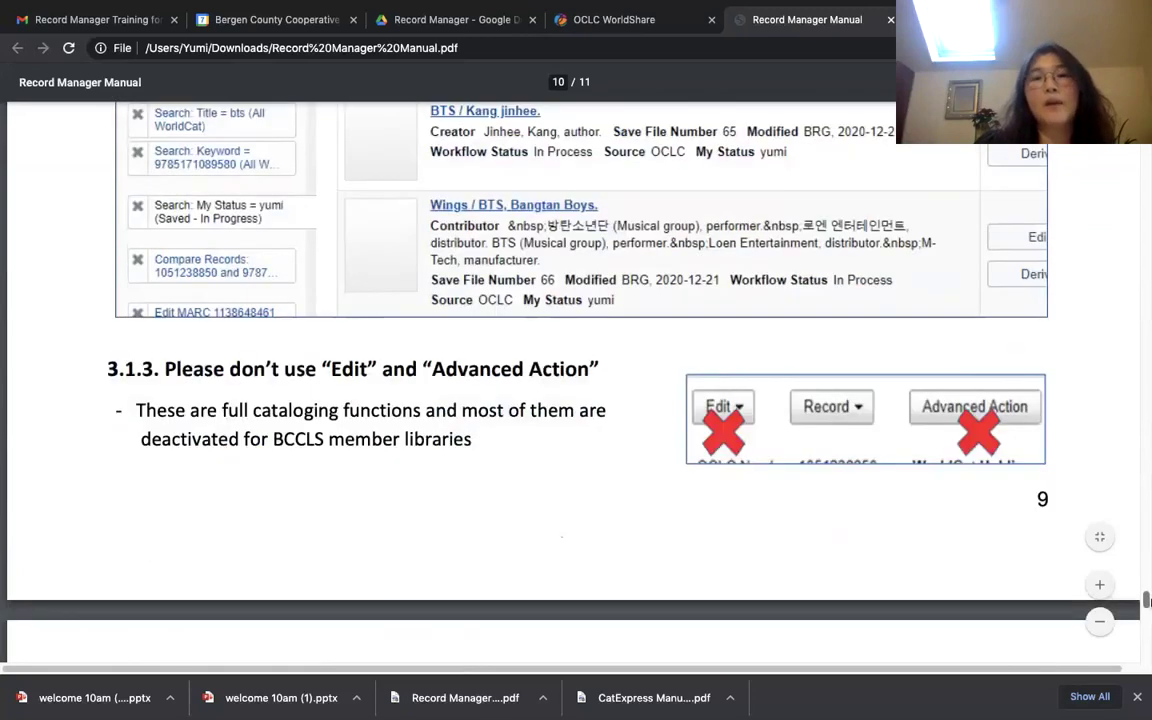
{"action": "scroll", "coordinate": [1147, 598], "scroll_direction": "down", "scroll_amount": 2}
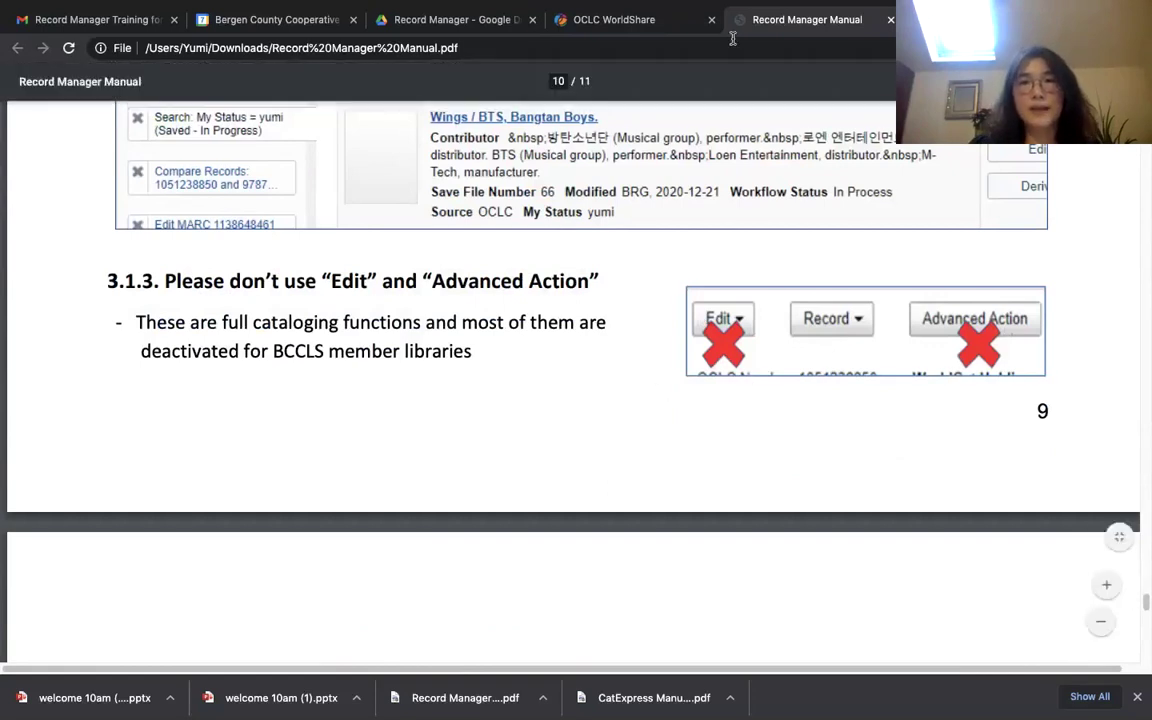
Switch back to OCLC WorldShare and derive a new bibliographic record from saved in-progress record 139
{"action": "left_click", "coordinate": [633, 30]}
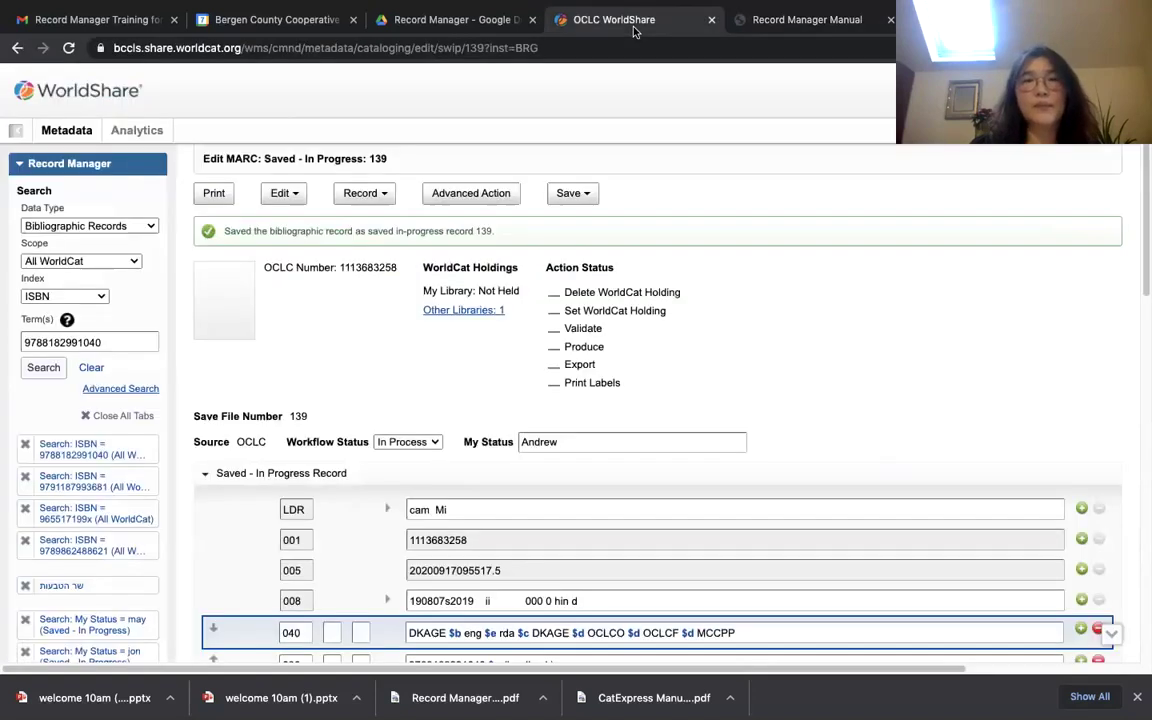
{"action": "left_click", "coordinate": [374, 196]}
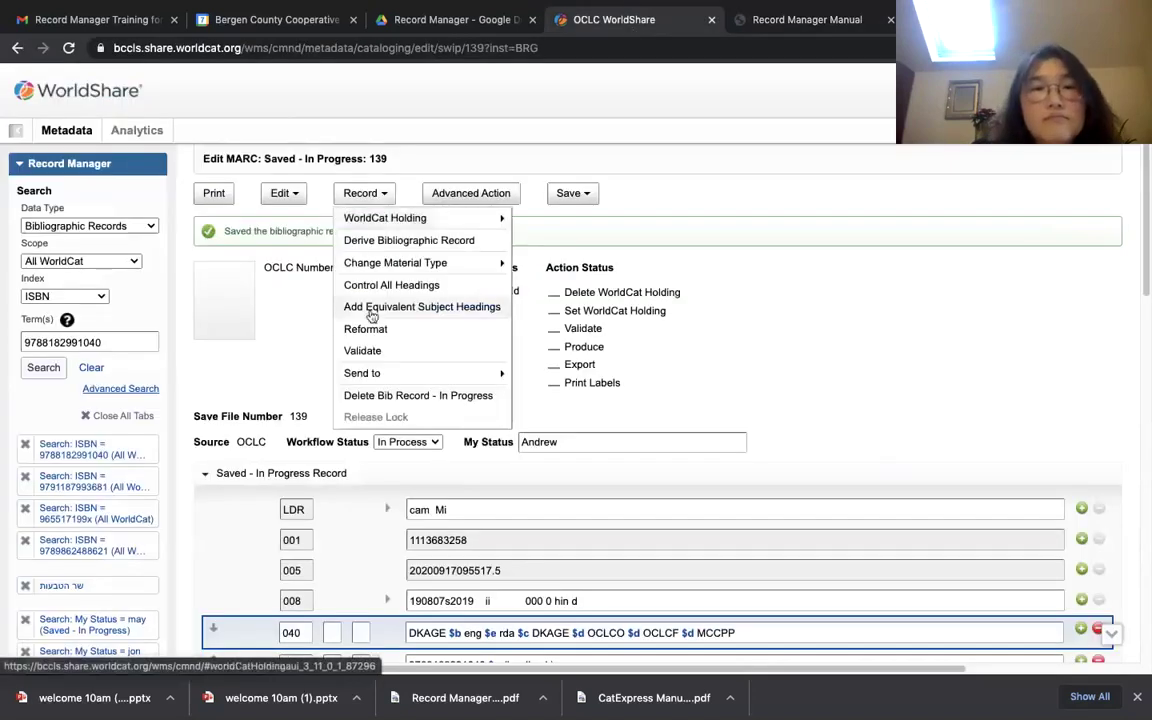
{"action": "left_click", "coordinate": [397, 240]}
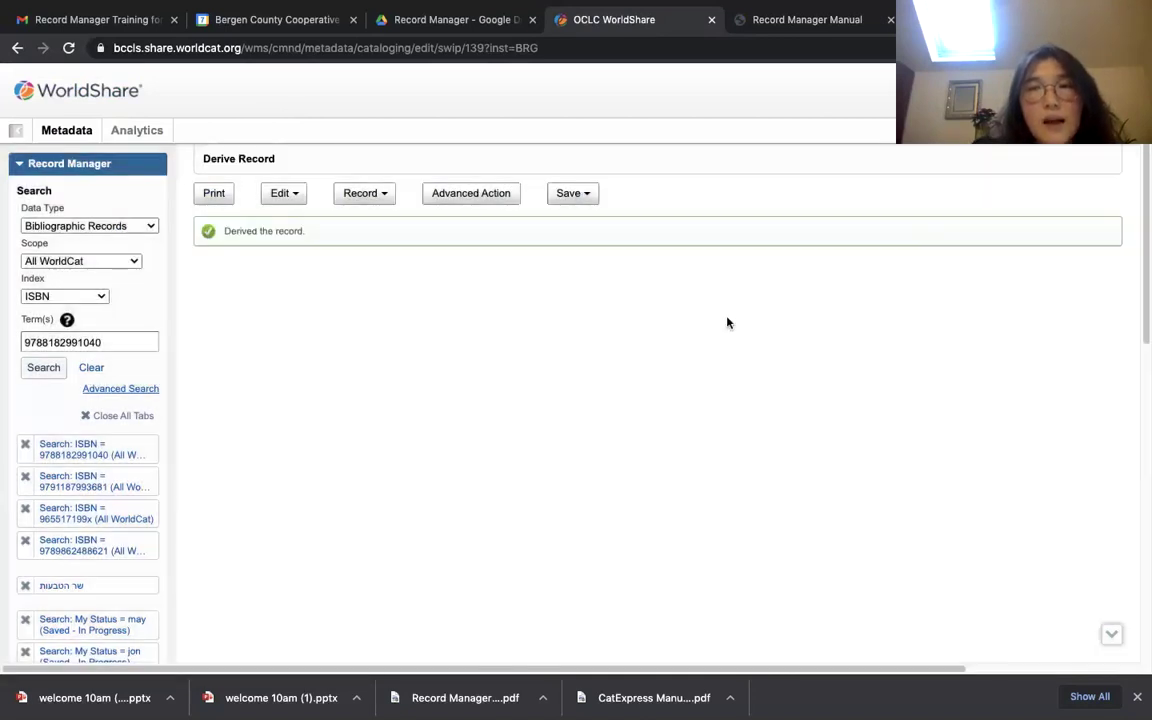
{"action": "left_click_drag", "start_coordinate": [1148, 190], "coordinate": [1149, 160]}
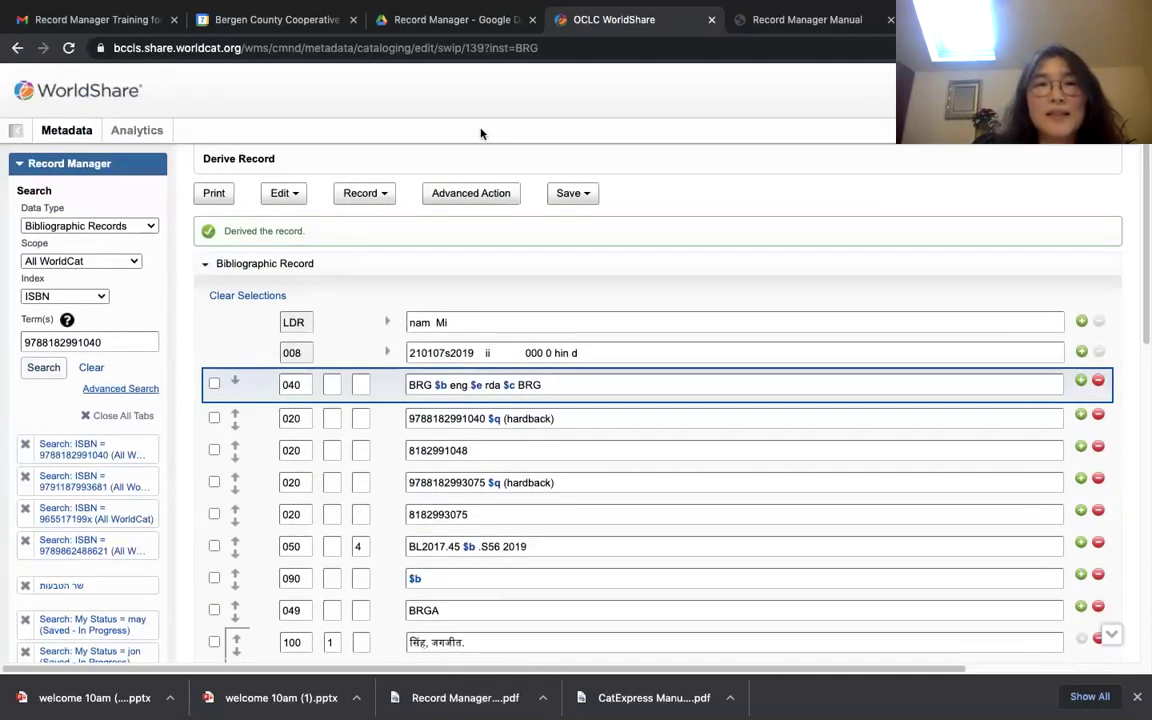
{"action": "left_click", "coordinate": [385, 200]}
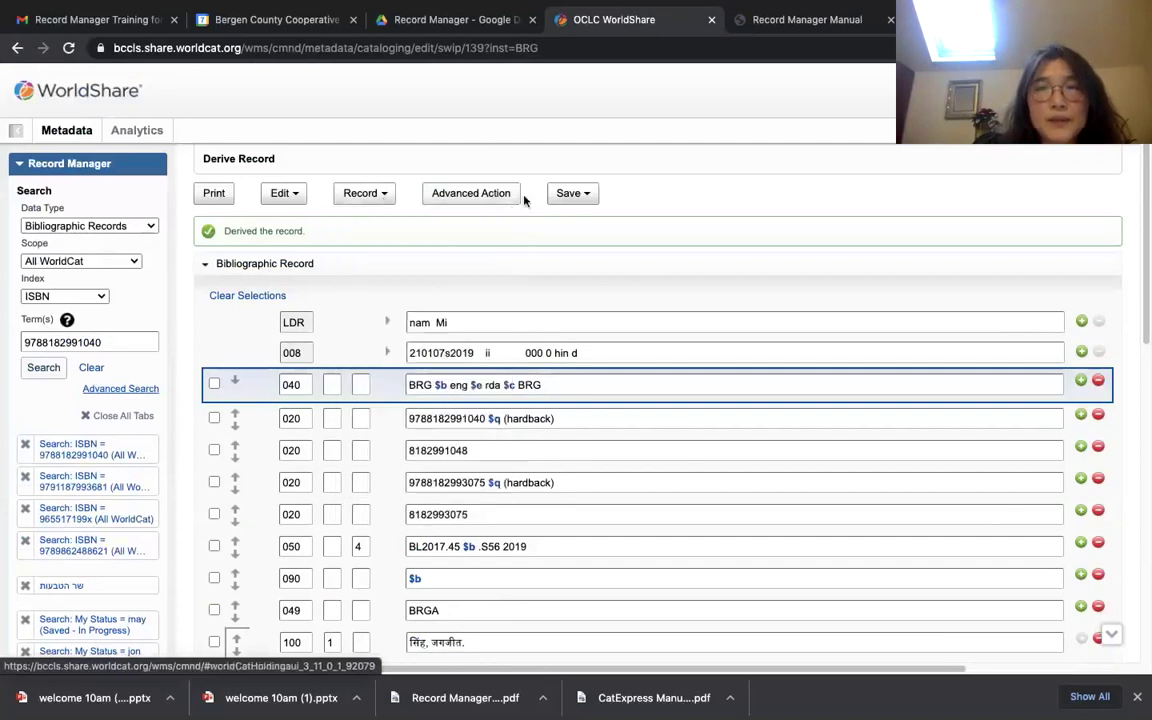
{"action": "left_click", "coordinate": [576, 194]}
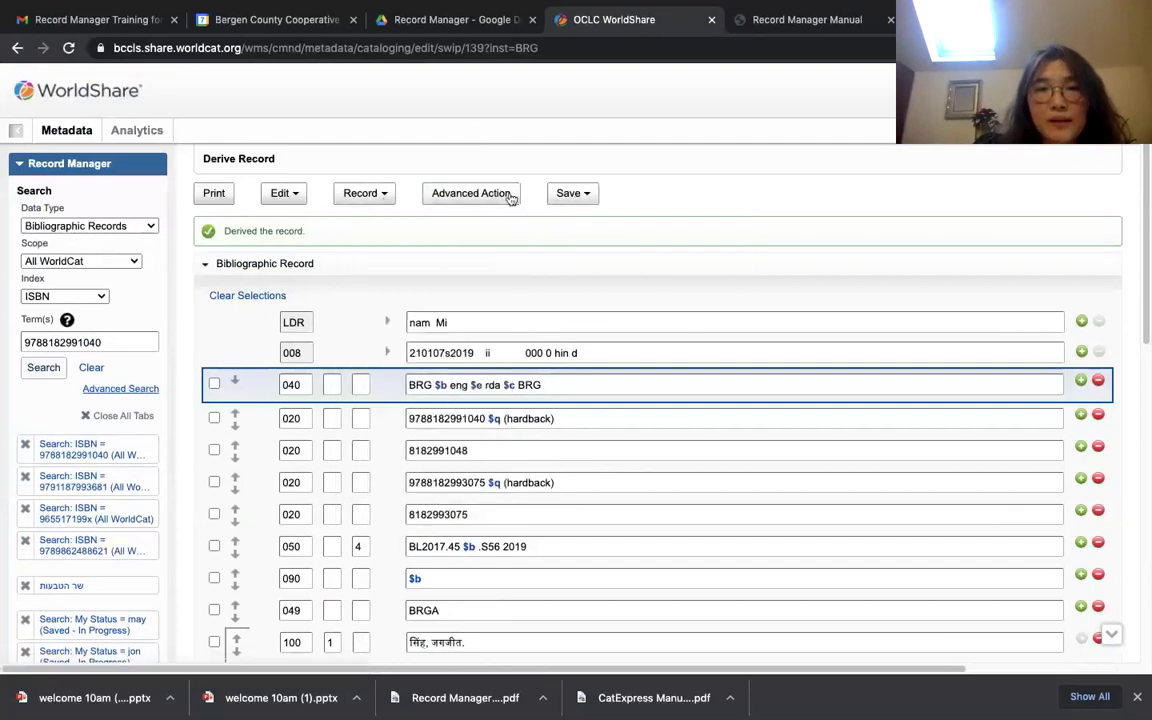
{"action": "left_click", "coordinate": [471, 194]}
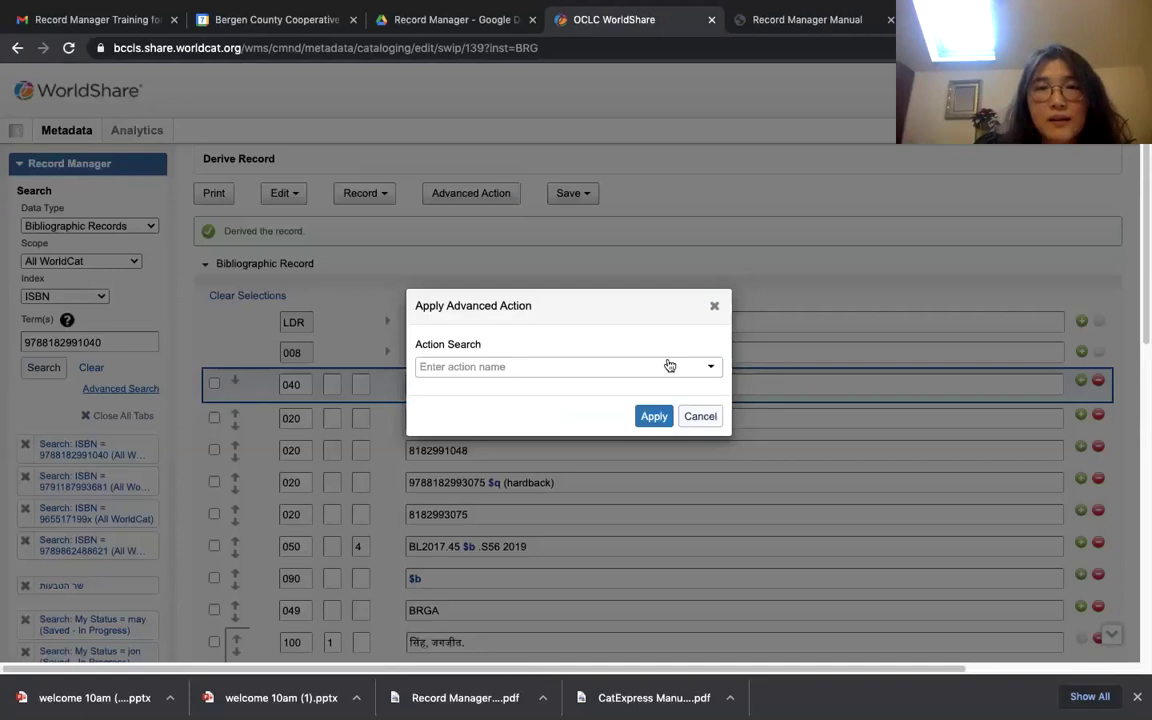
{"action": "left_click", "coordinate": [714, 306]}
{"action": "left_click", "coordinate": [477, 193]}
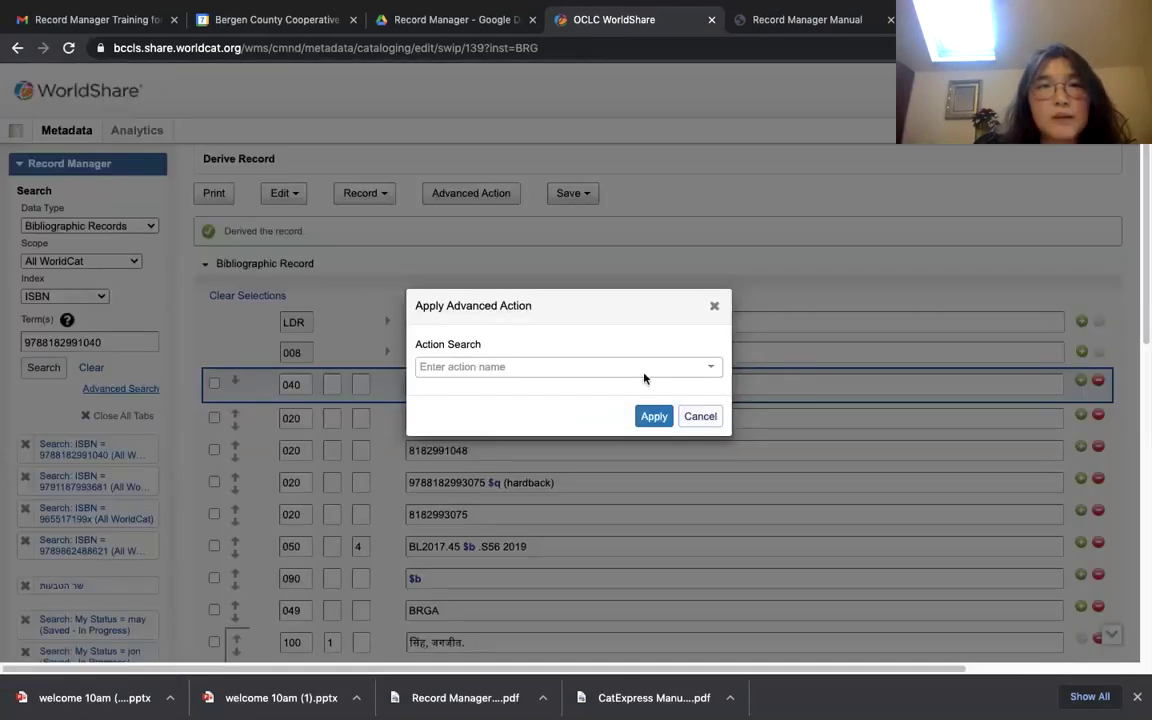
{"action": "left_click", "coordinate": [699, 416]}
{"action": "left_click", "coordinate": [19, 48]}
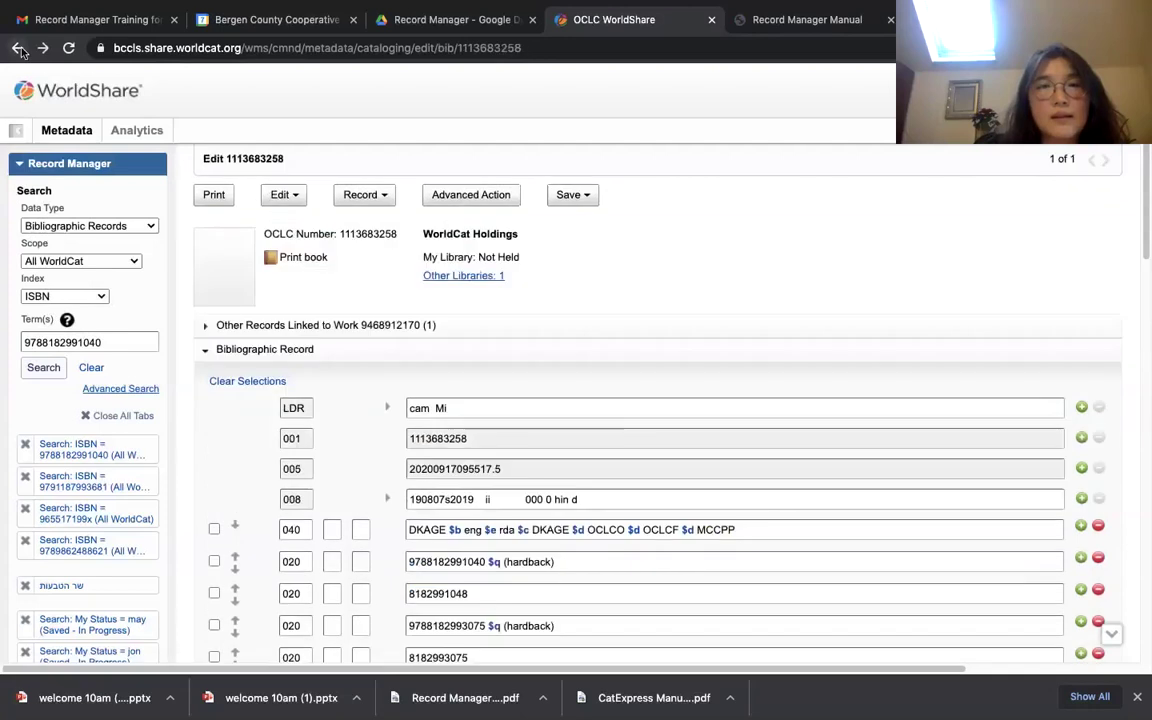
{"action": "left_click", "coordinate": [465, 196]}
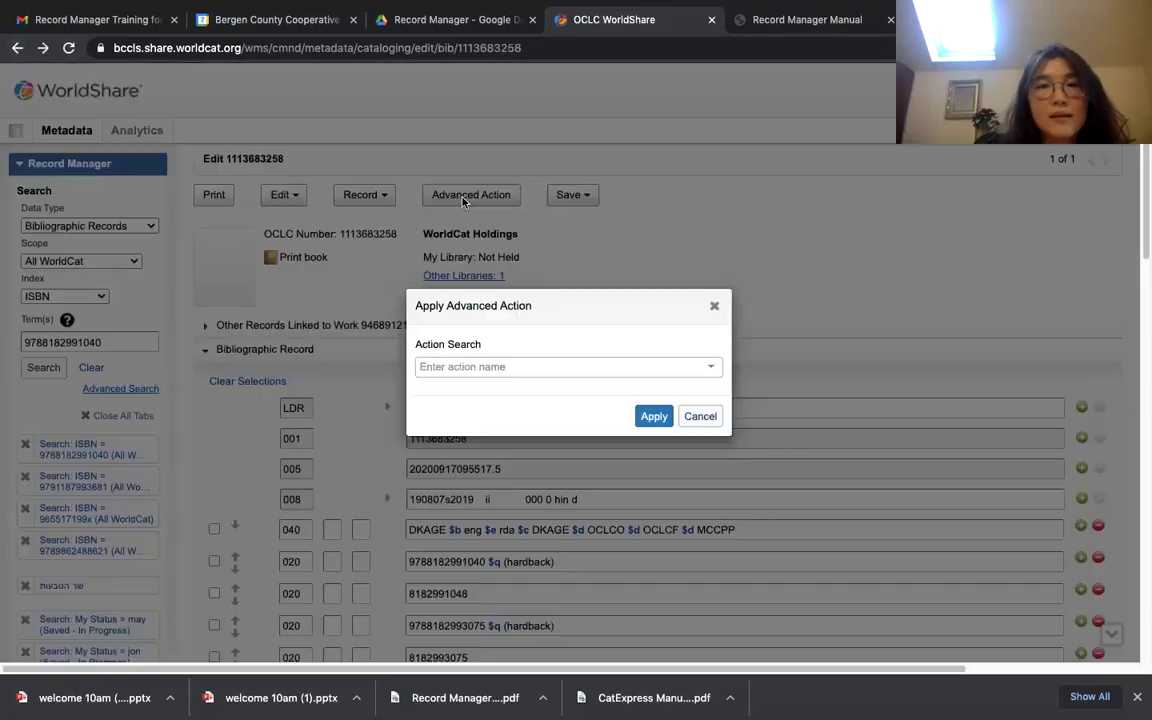
{"action": "left_click", "coordinate": [712, 368]}
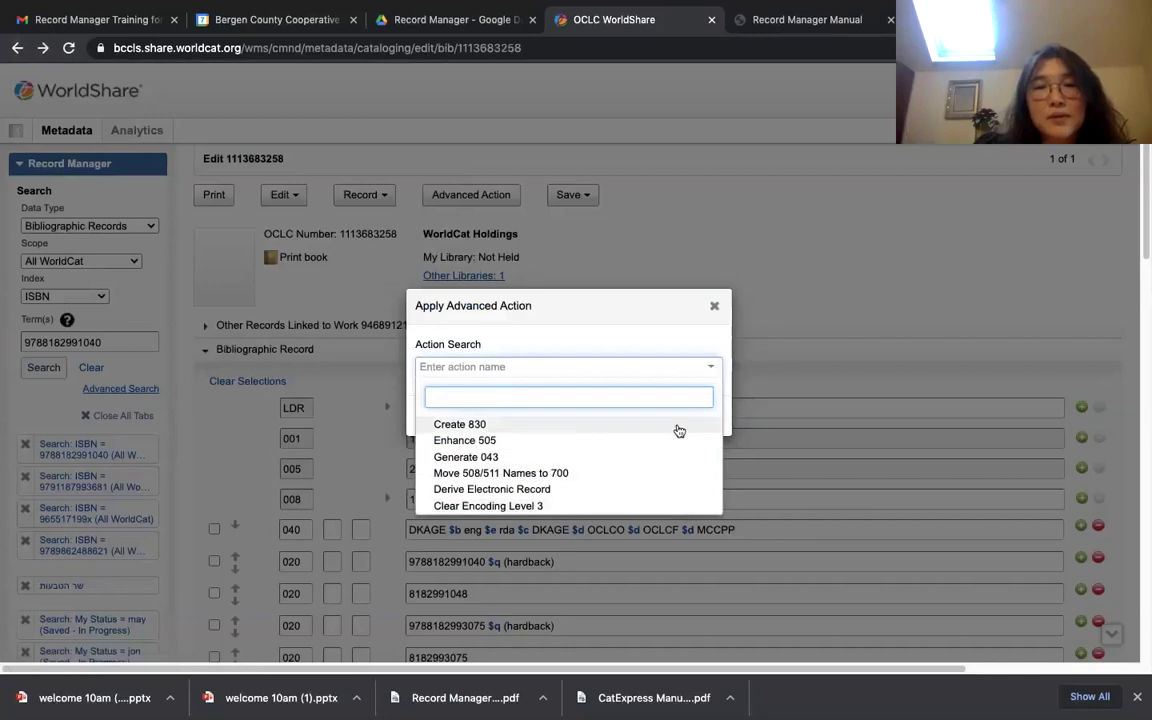
{"action": "left_click", "coordinate": [714, 306]}
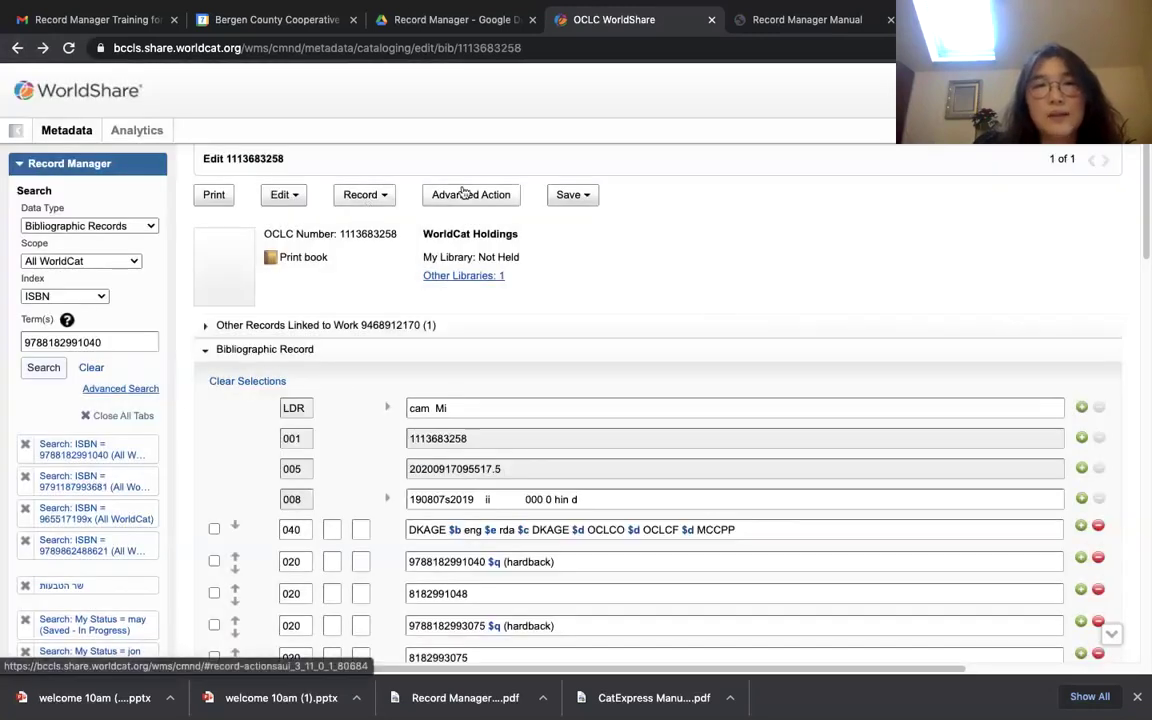
{"action": "left_click", "coordinate": [300, 196]}
{"action": "left_click", "coordinate": [302, 198]}
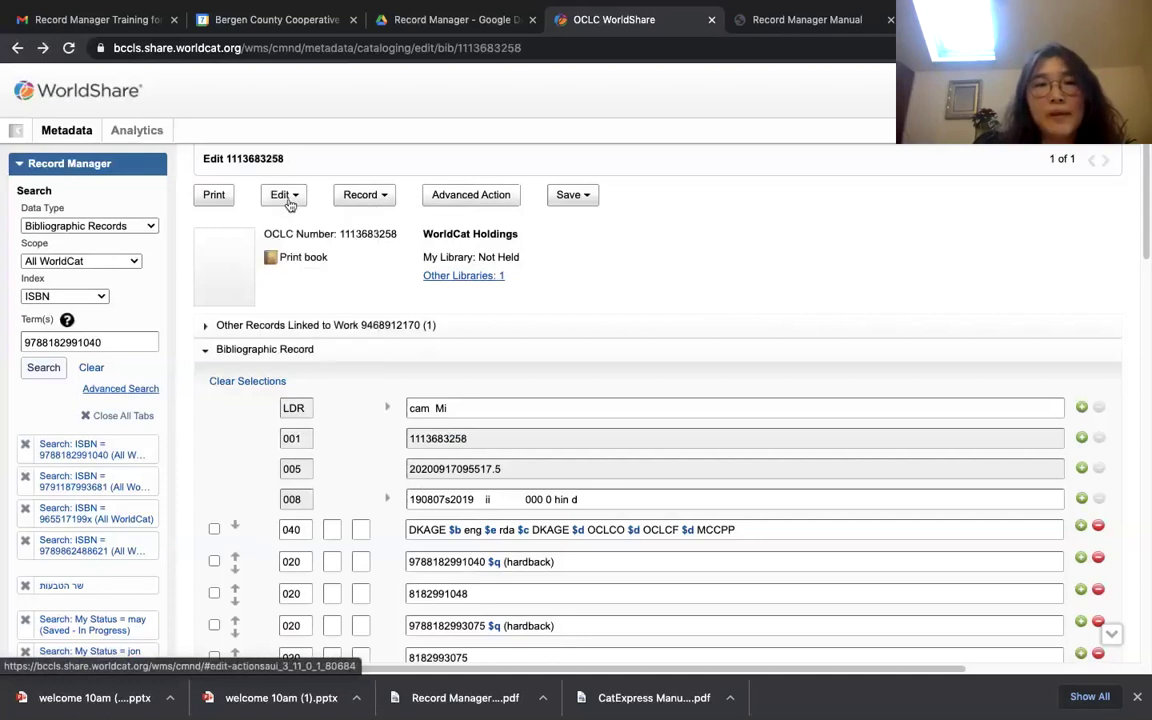
{"action": "left_click", "coordinate": [471, 195]}
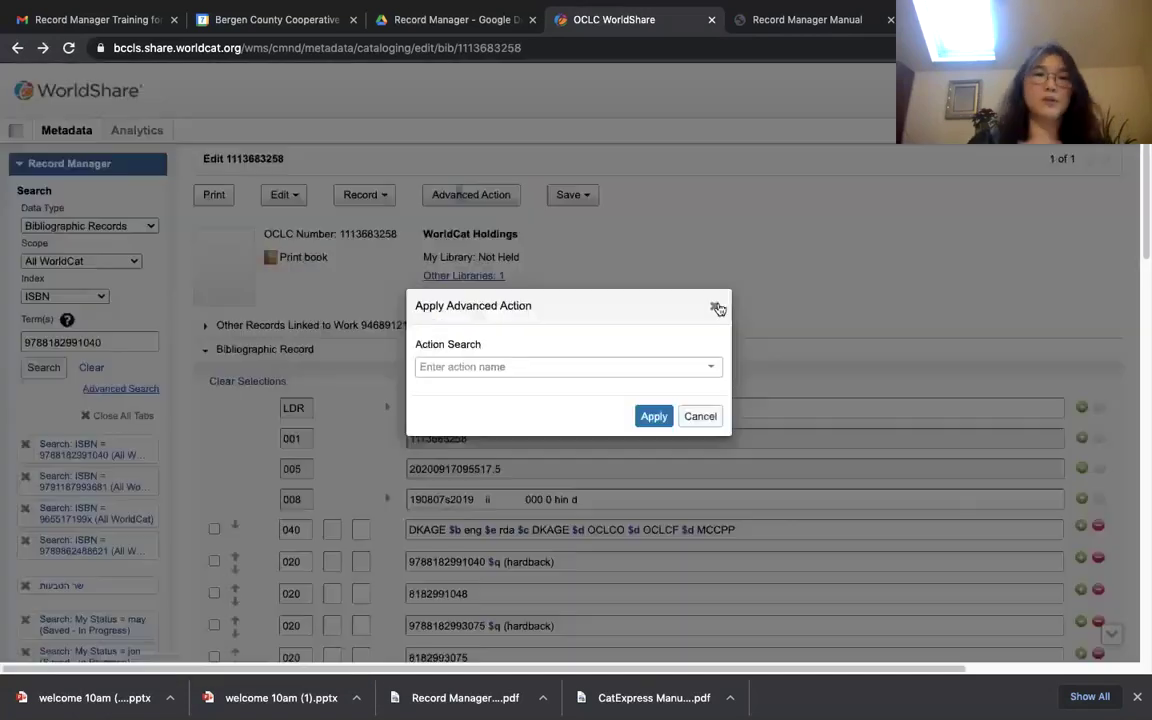
{"action": "left_click", "coordinate": [592, 240]}
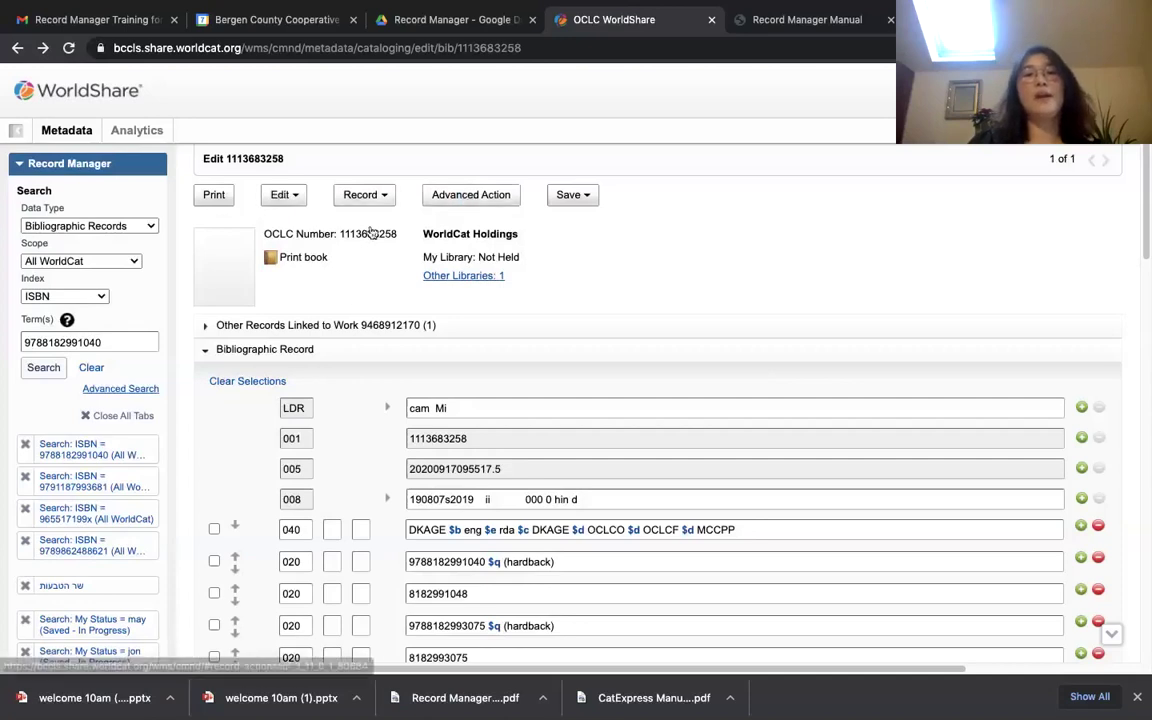
{"action": "left_click", "coordinate": [362, 195]}
{"action": "left_click", "coordinate": [552, 200]}
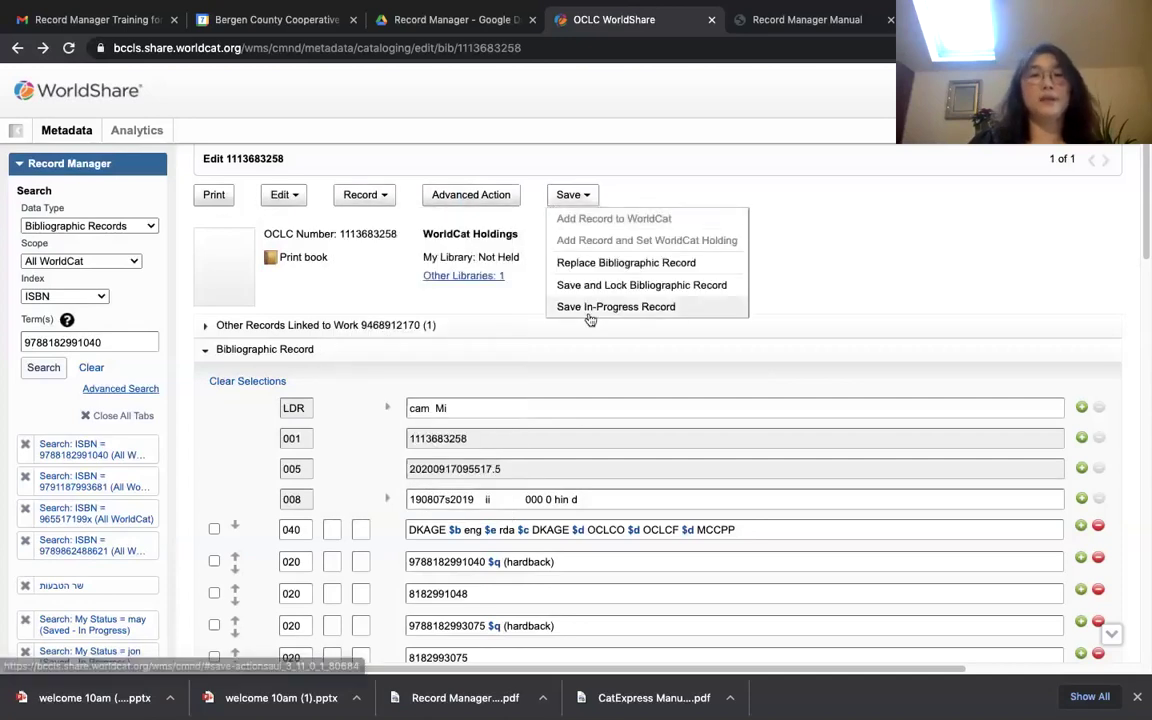
{"action": "left_click", "coordinate": [770, 226]}
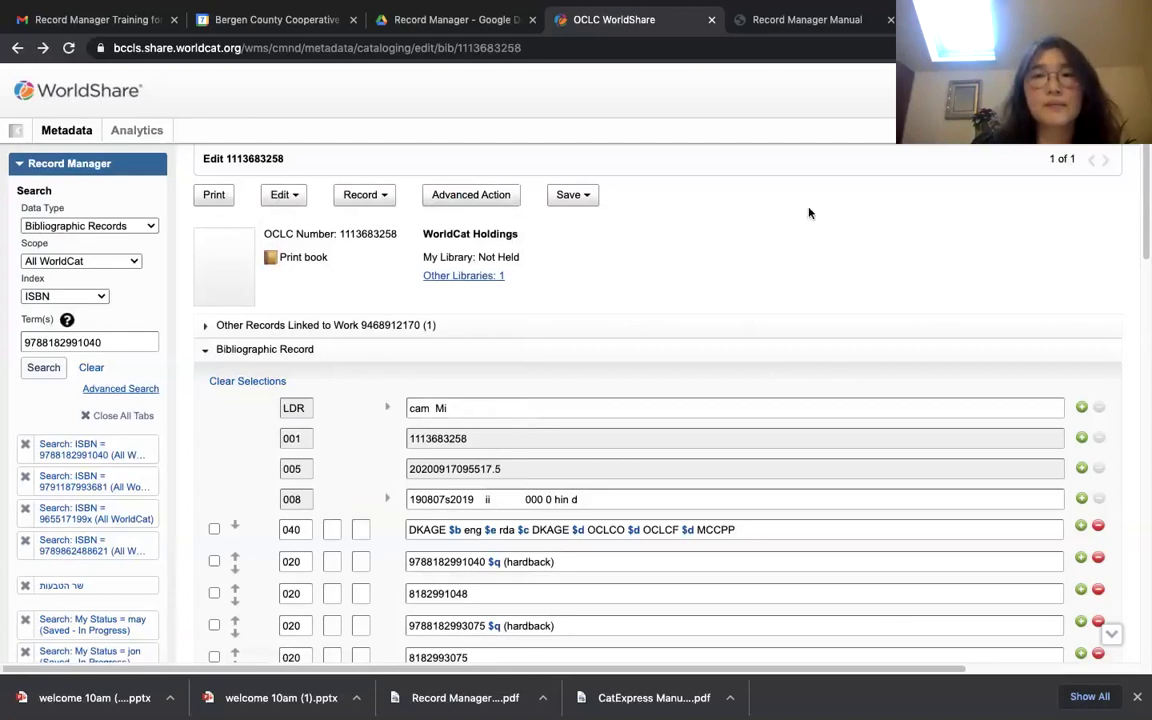
Switch to the Record Manager Manual and review section 4 on the catalogers' interface, including the 049 library code
{"action": "left_click", "coordinate": [812, 12]}
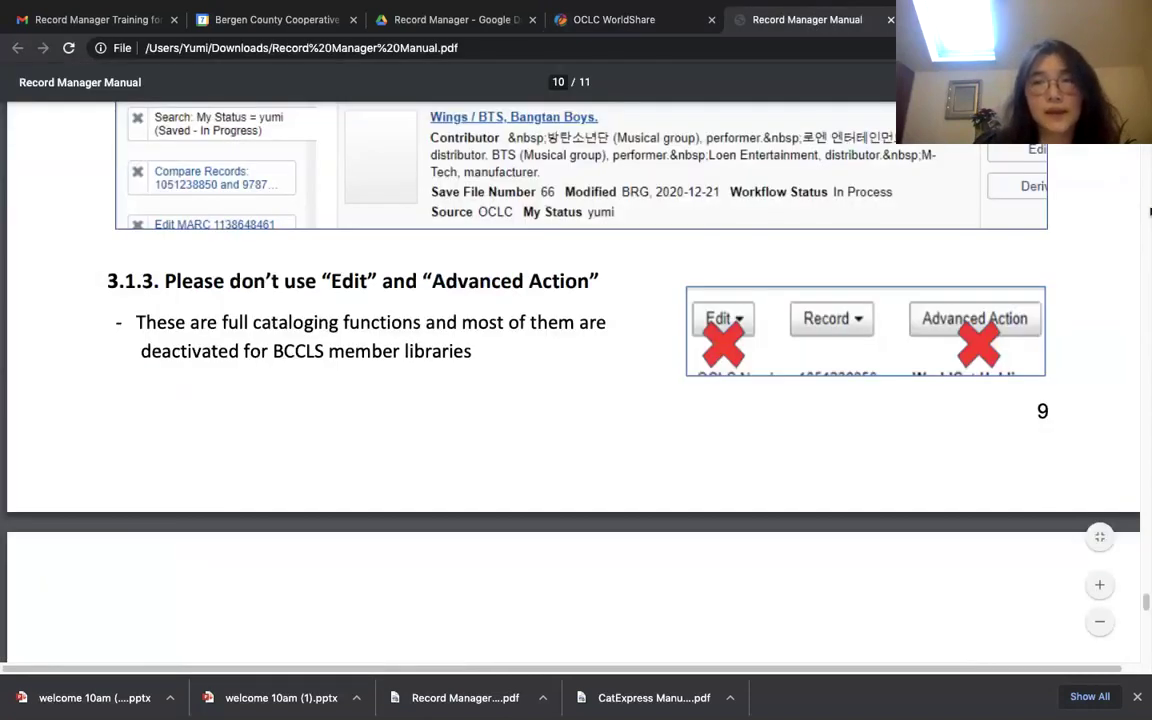
{"action": "scroll", "coordinate": [828, 460], "scroll_direction": "down", "scroll_amount": 5}
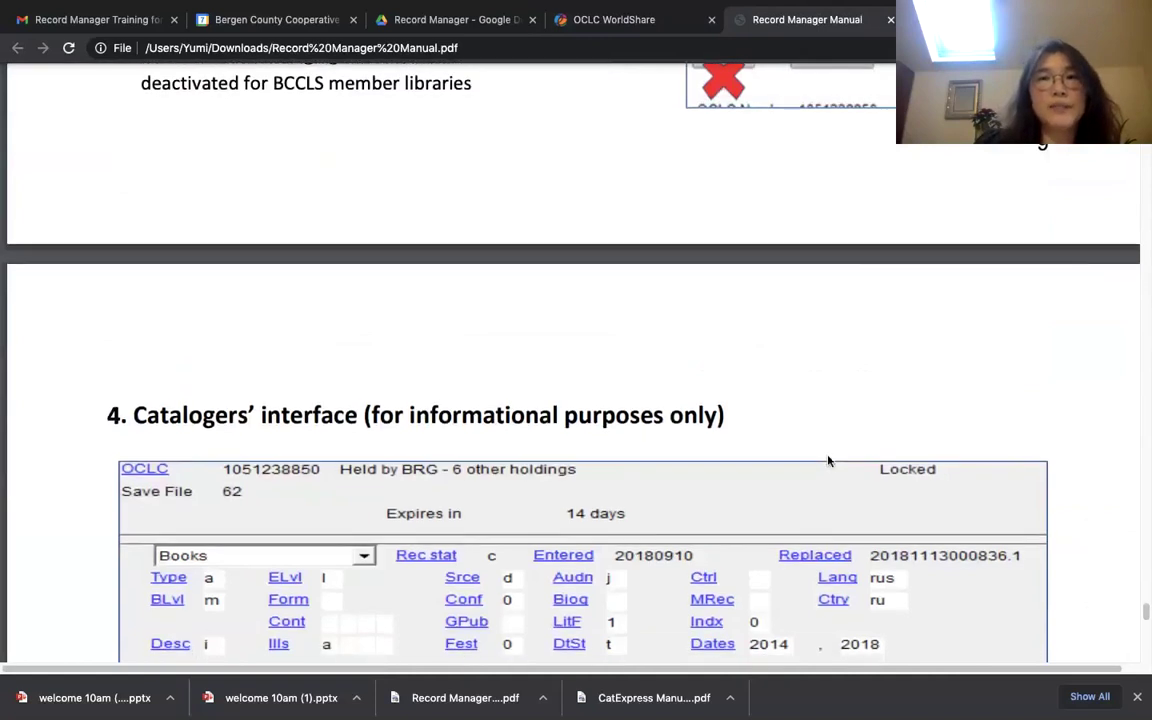
{"action": "scroll", "coordinate": [828, 460], "scroll_direction": "down", "scroll_amount": 2}
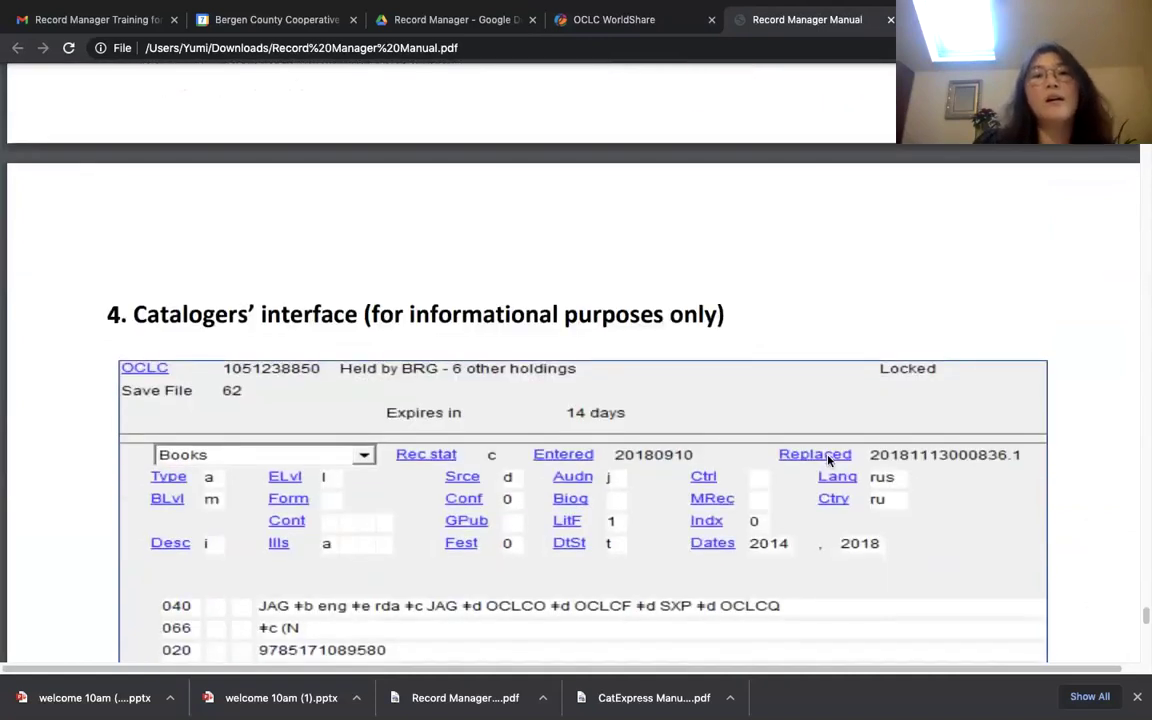
{"action": "scroll", "coordinate": [828, 460], "scroll_direction": "down", "scroll_amount": 5}
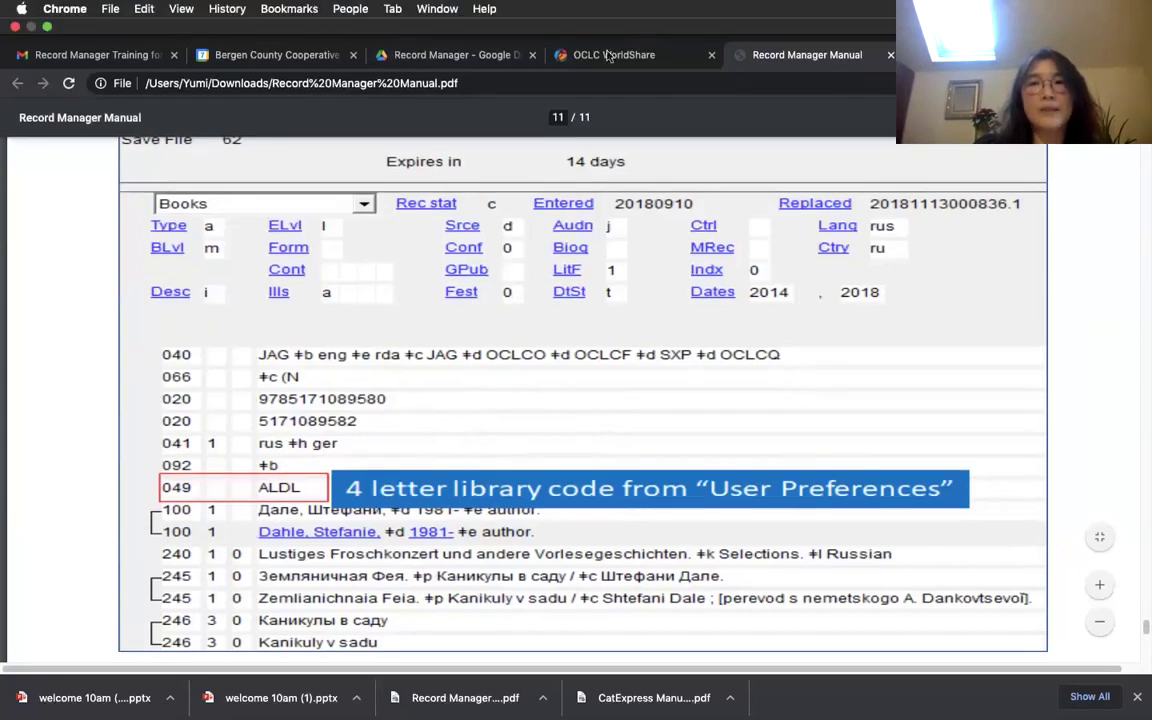
{"action": "left_click", "coordinate": [550, 52]}
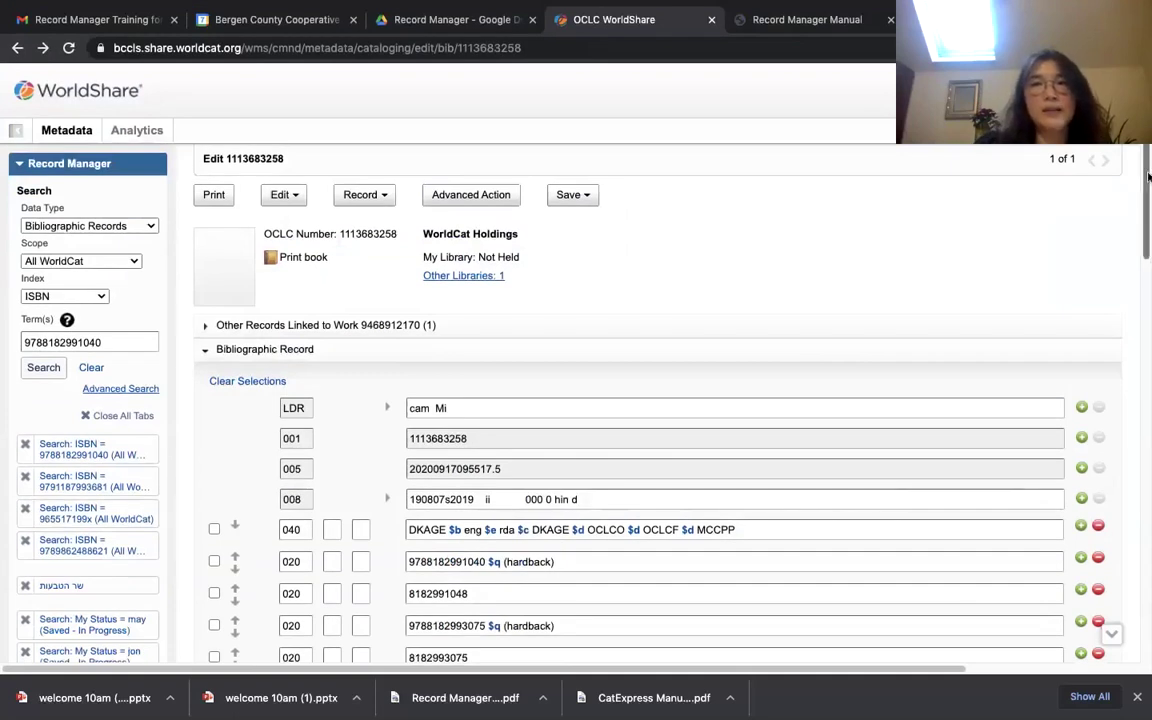
{"action": "scroll", "coordinate": [1147, 175], "scroll_direction": "down", "scroll_amount": 5}
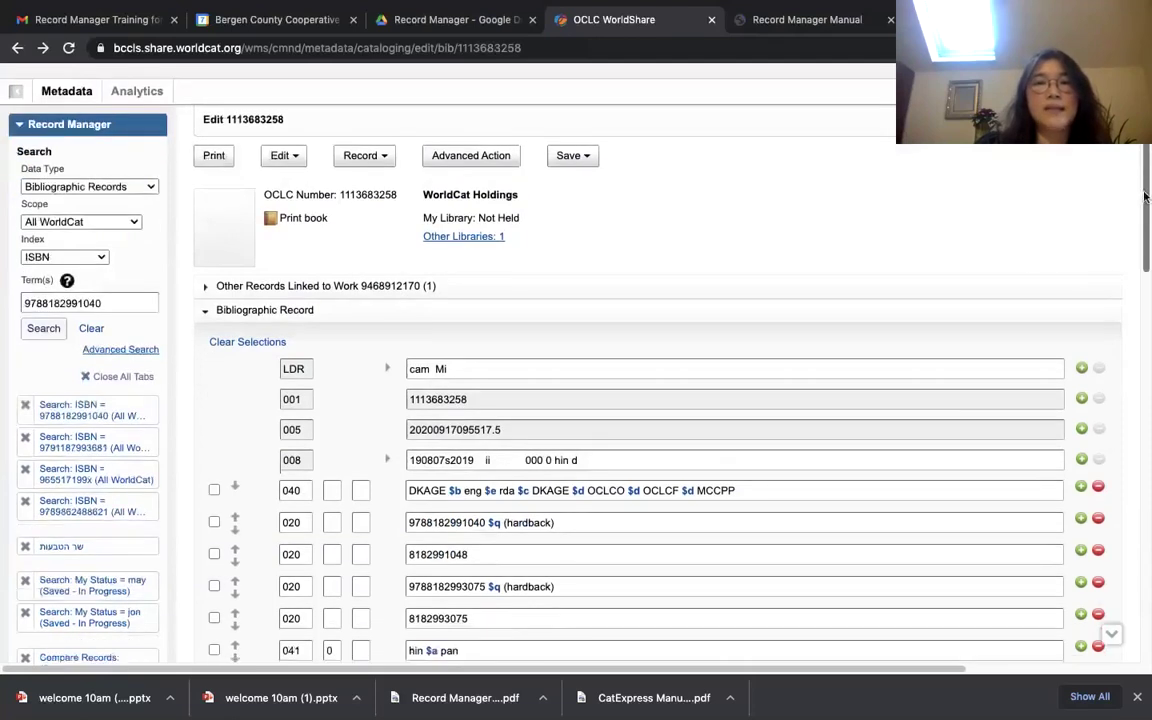
{"action": "scroll", "coordinate": [1140, 220], "scroll_direction": "up", "scroll_amount": 5}
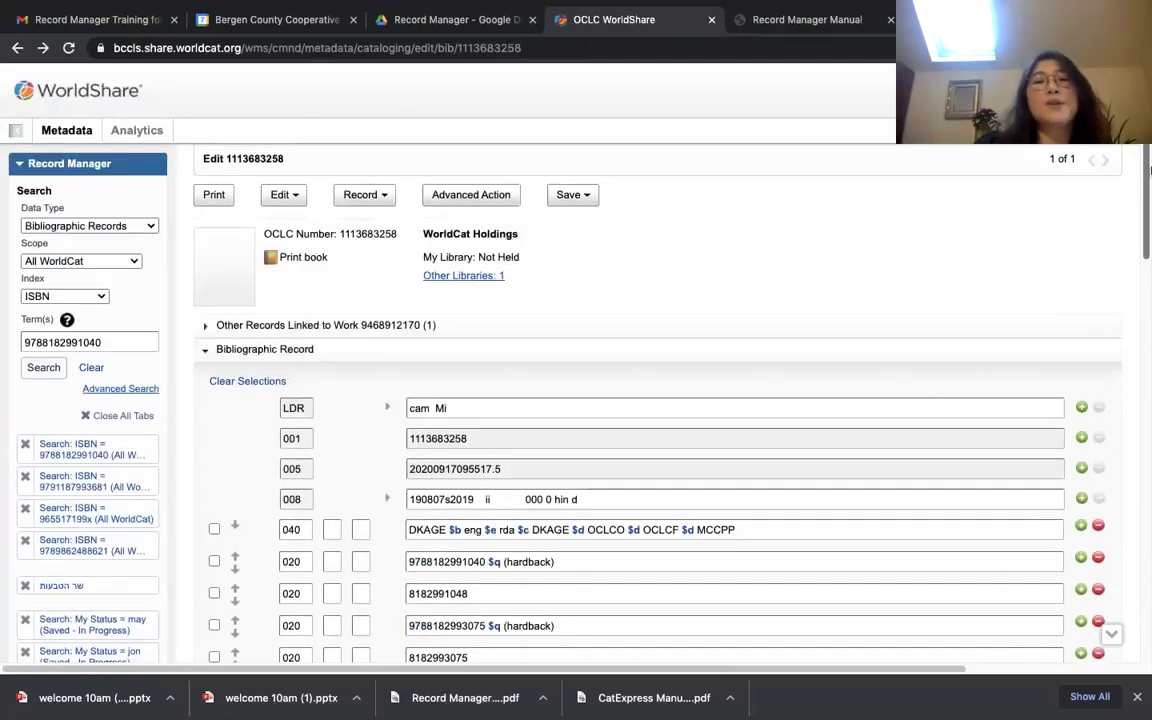
{"action": "scroll", "coordinate": [1149, 170], "scroll_direction": "down", "scroll_amount": 5}
{"action": "scroll", "coordinate": [1150, 275], "scroll_direction": "down", "scroll_amount": 1}
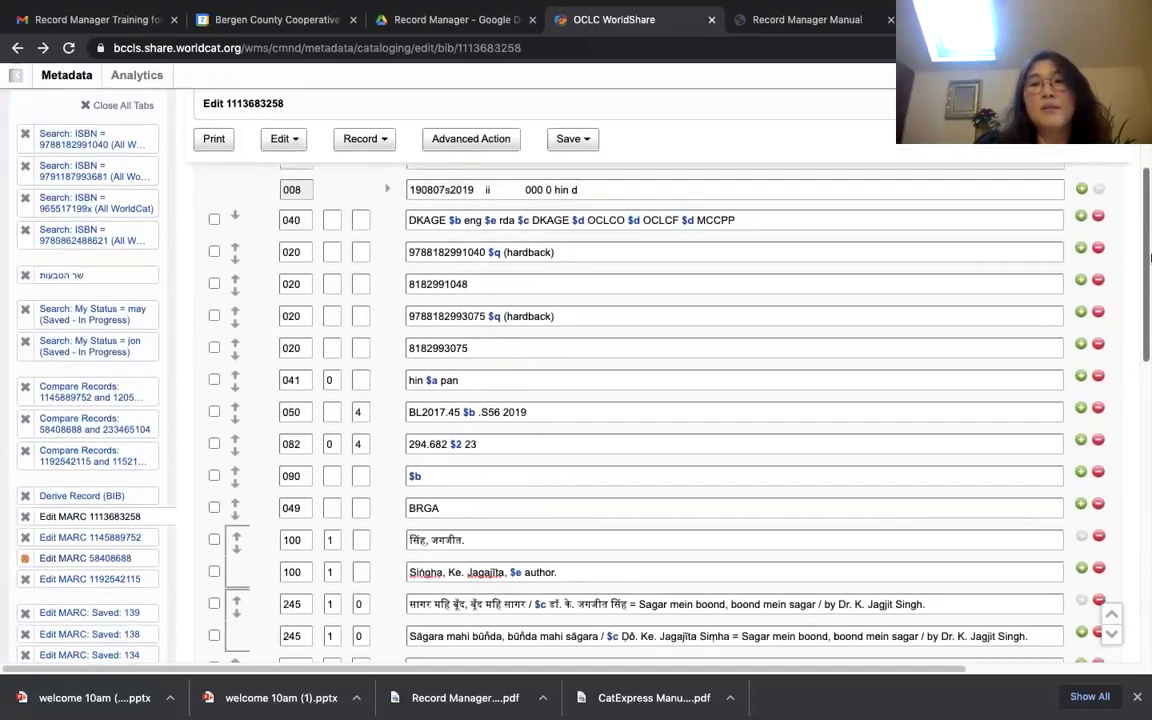
{"action": "scroll", "coordinate": [1150, 250], "scroll_direction": "up", "scroll_amount": 4}
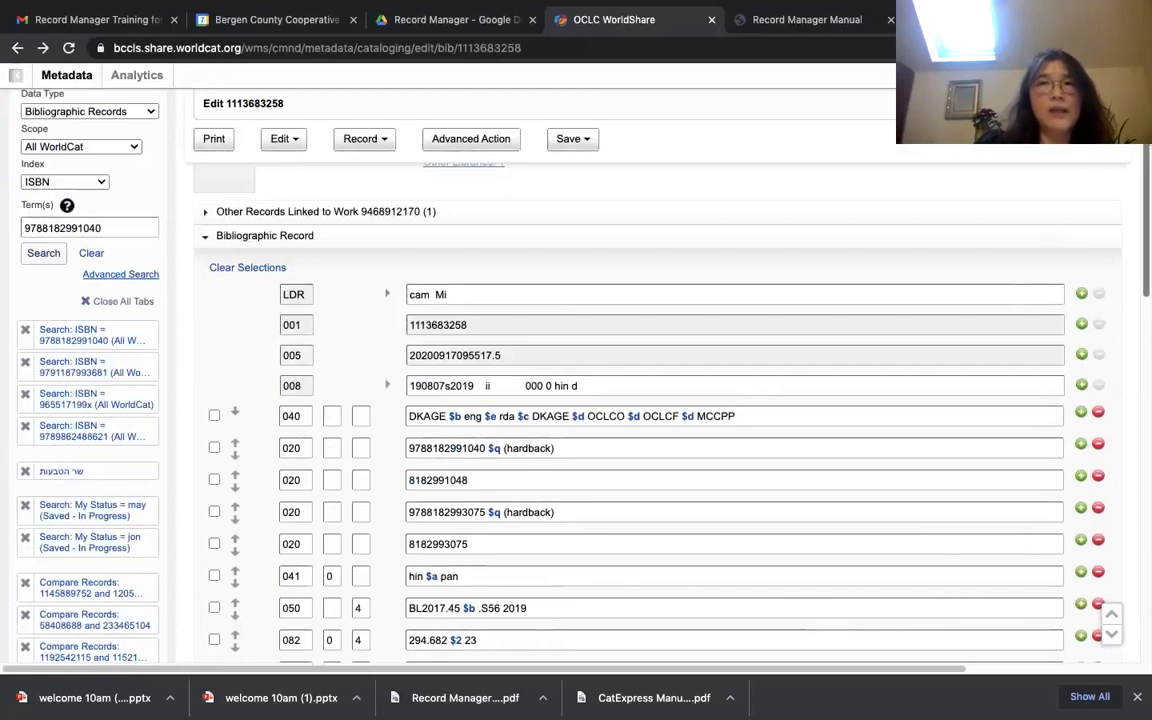
{"action": "scroll", "coordinate": [1143, 265], "scroll_direction": "down", "scroll_amount": 5}
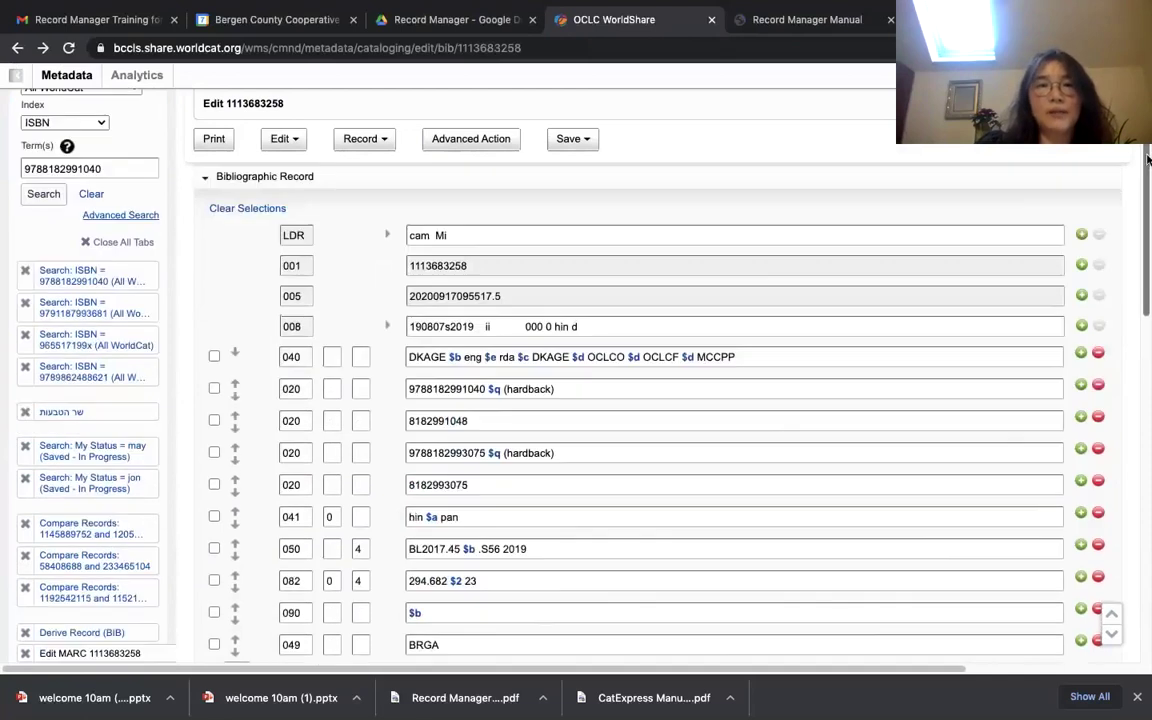
{"action": "scroll", "coordinate": [1143, 265], "scroll_direction": "down", "scroll_amount": 5}
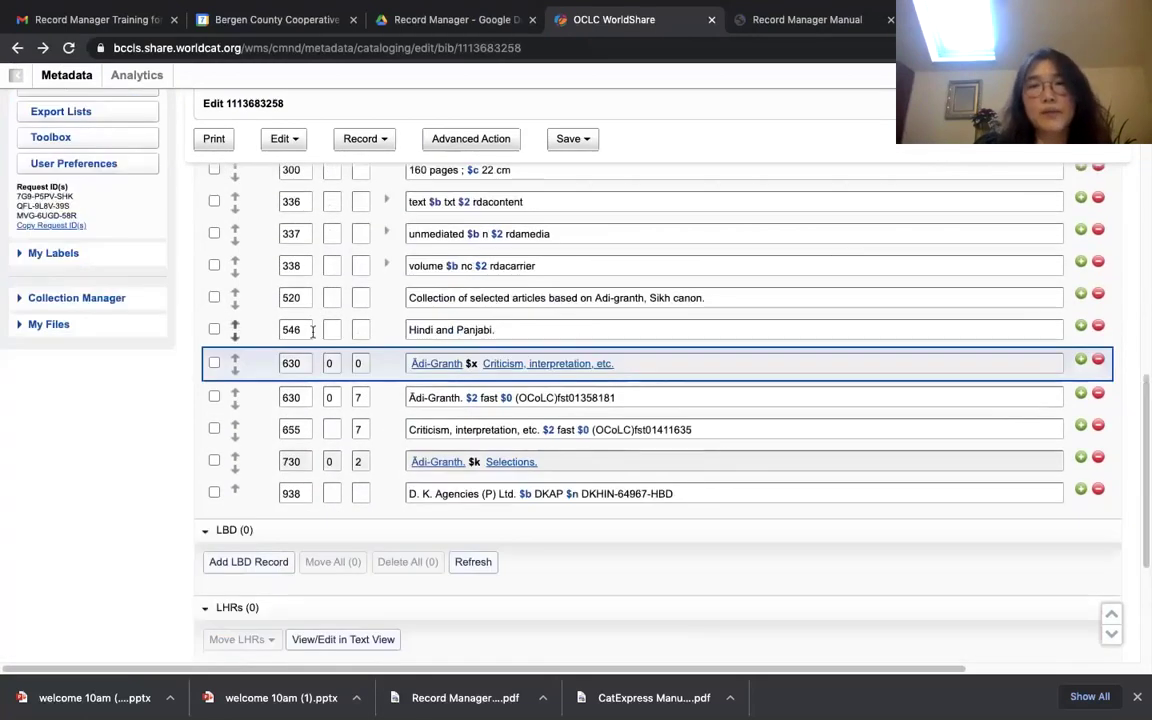
{"action": "left_click", "coordinate": [553, 299]}
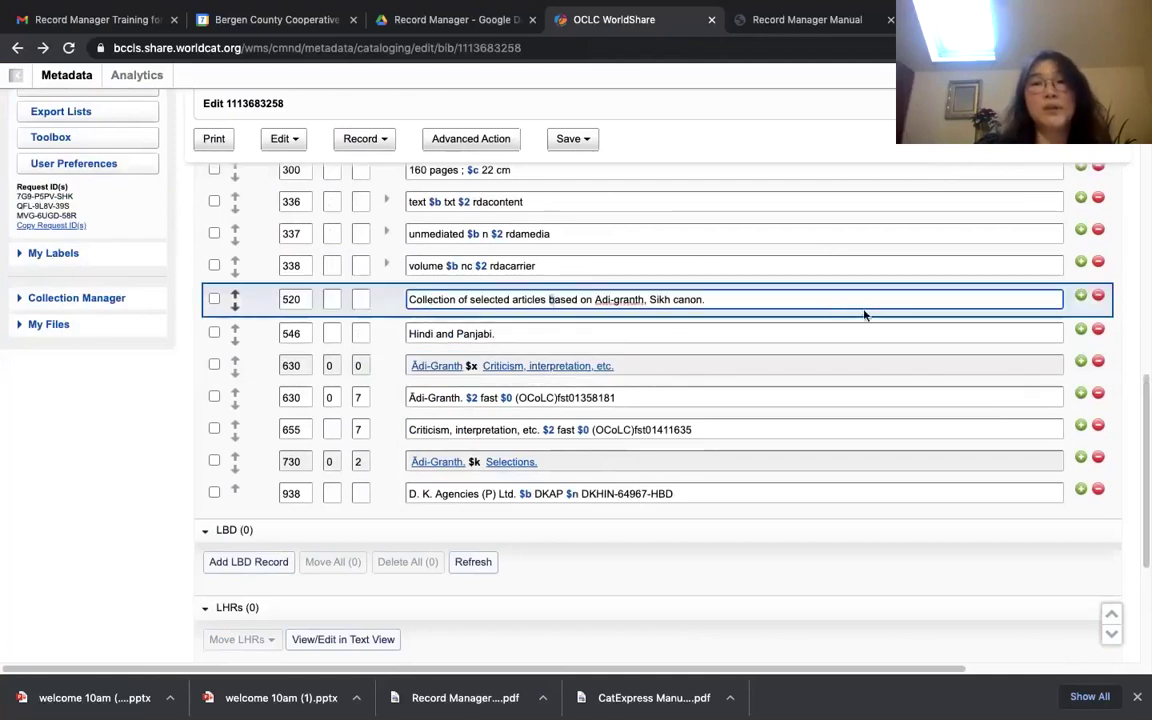
{"action": "left_click", "coordinate": [1080, 297]}
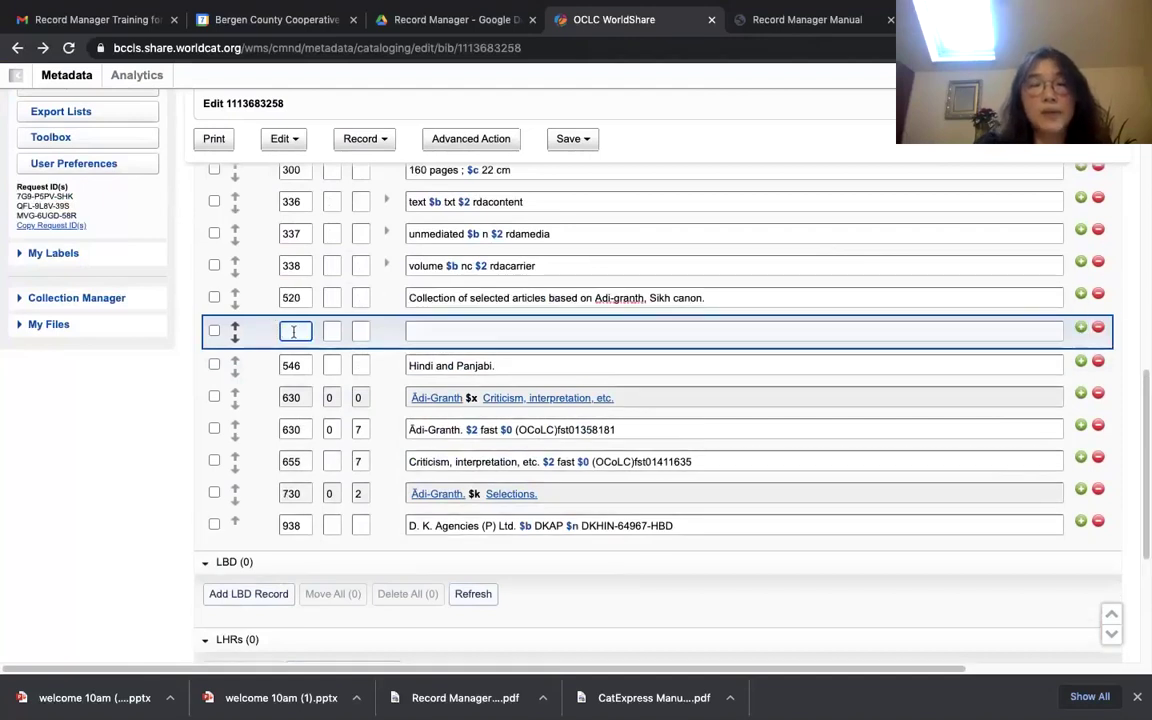
{"action": "type", "text": "5"}
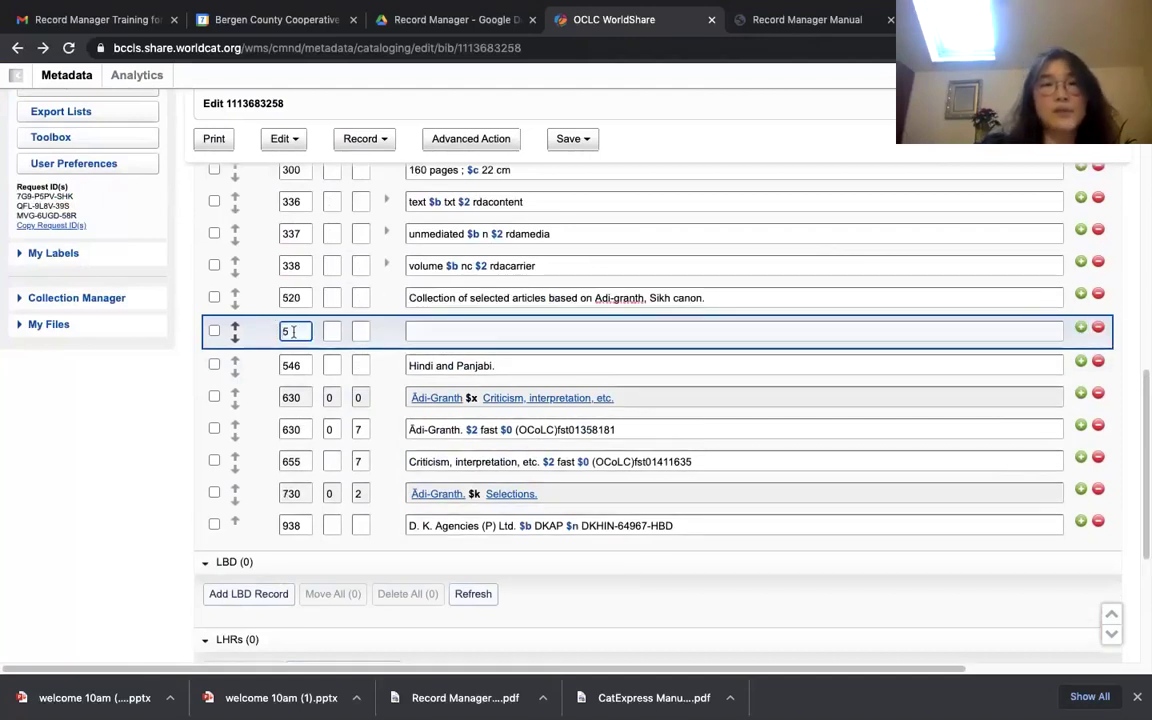
{"action": "type", "text": "20"}
{"action": "left_click", "coordinate": [446, 333]}
{"action": "type", "text": "Test"}
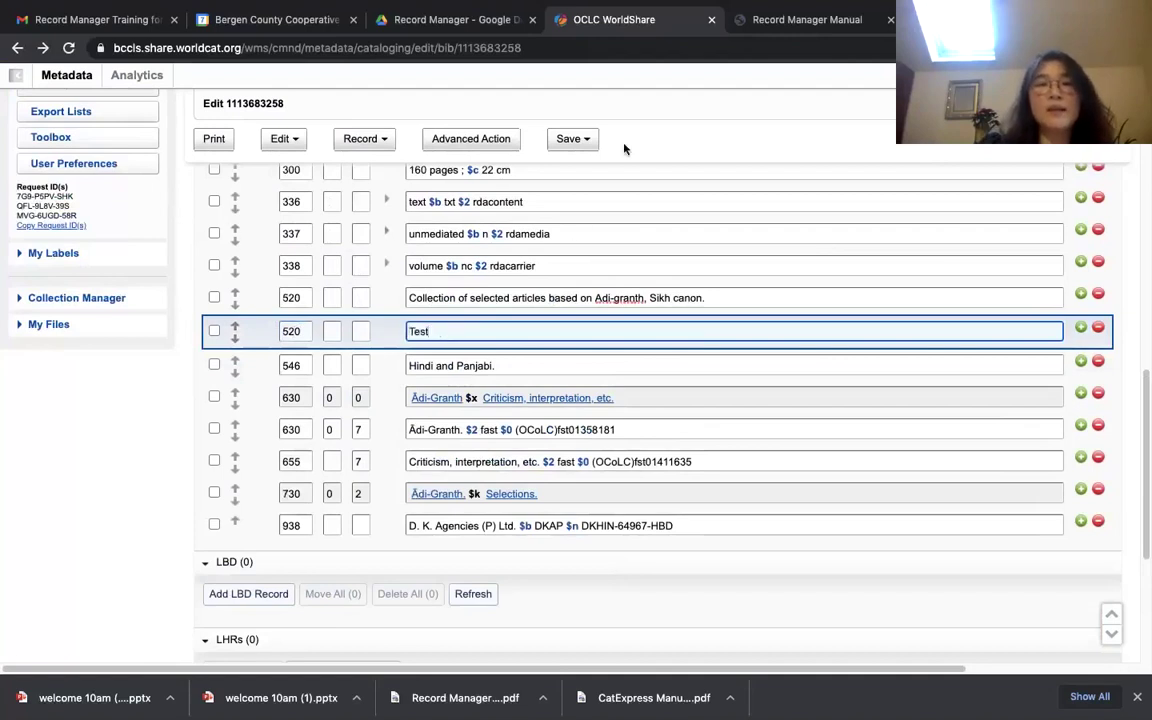
{"action": "left_click", "coordinate": [570, 139]}
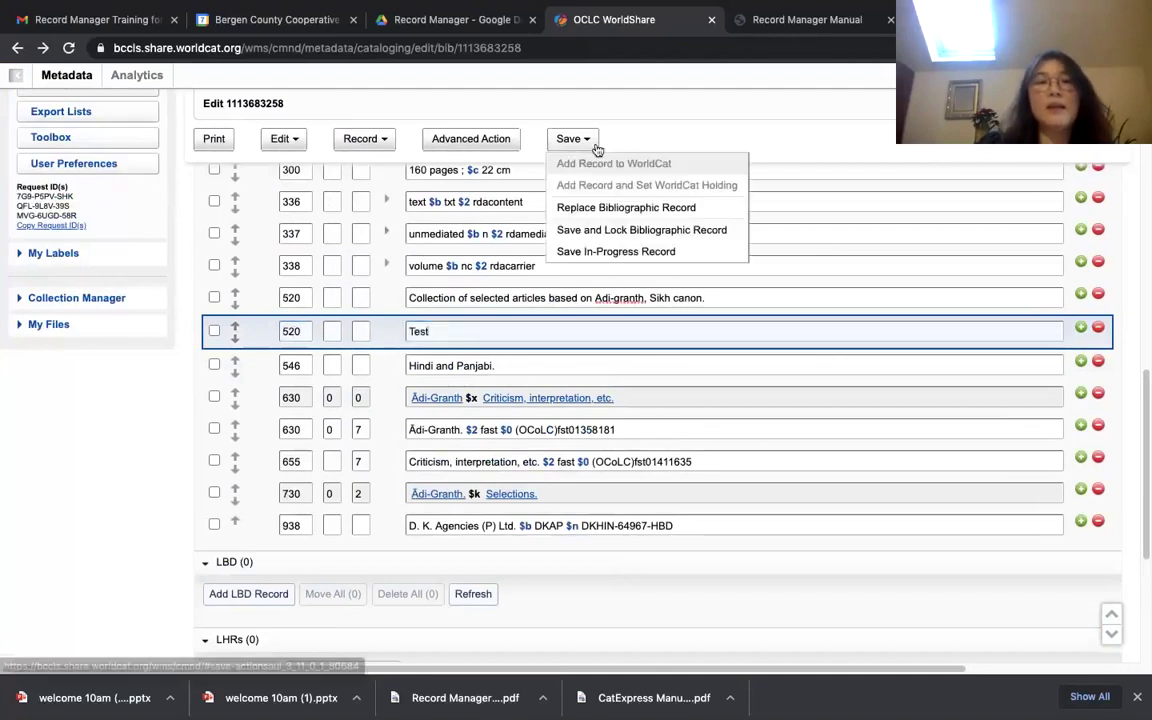
{"action": "left_click", "coordinate": [594, 252]}
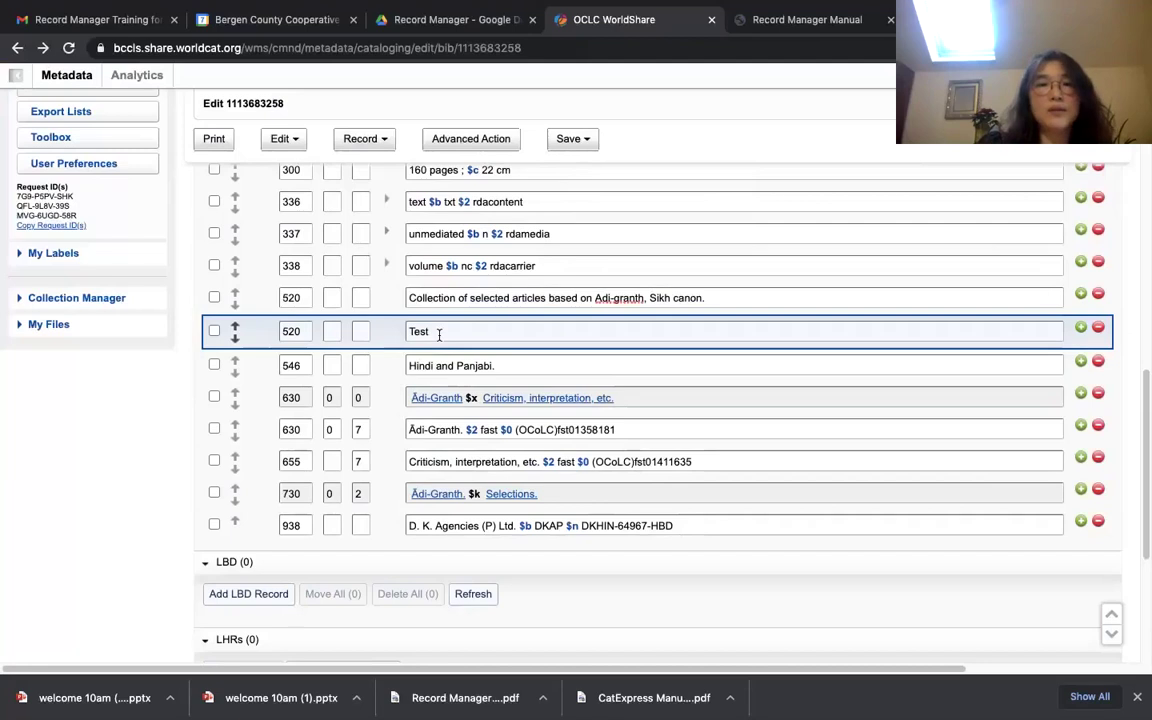
Change the inserted field's tag to 590 and its text to "Help.. no pagination"
{"action": "double_click", "coordinate": [300, 331]}
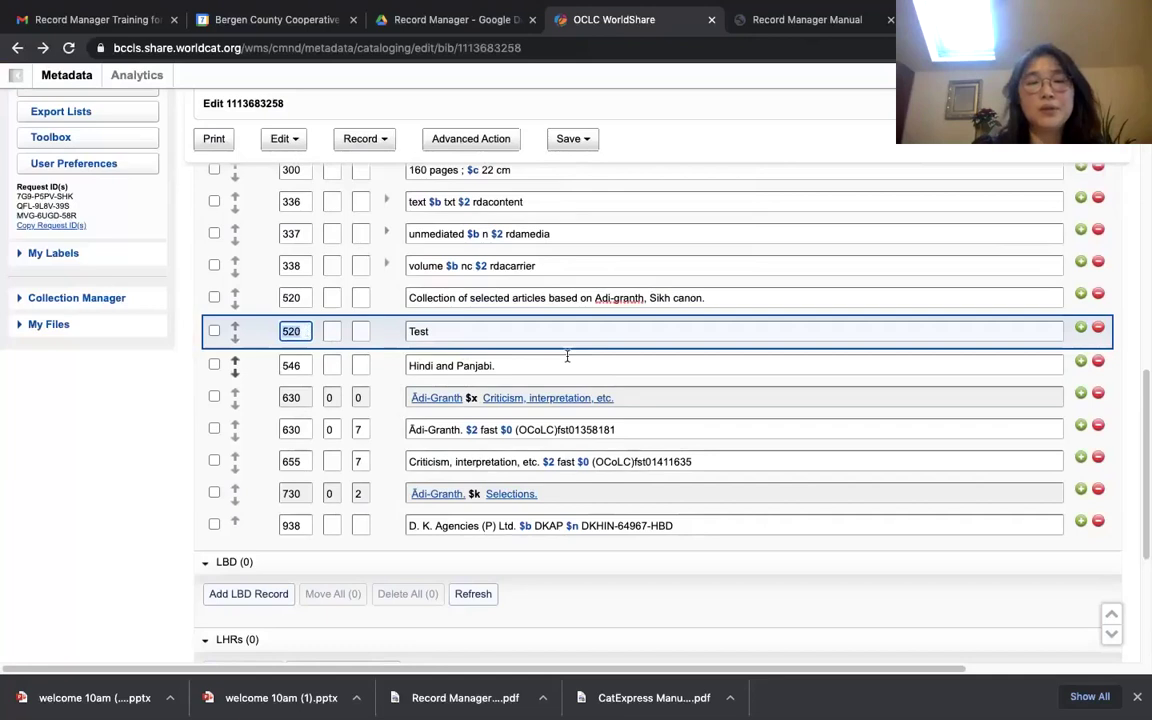
{"action": "type", "text": "590"}
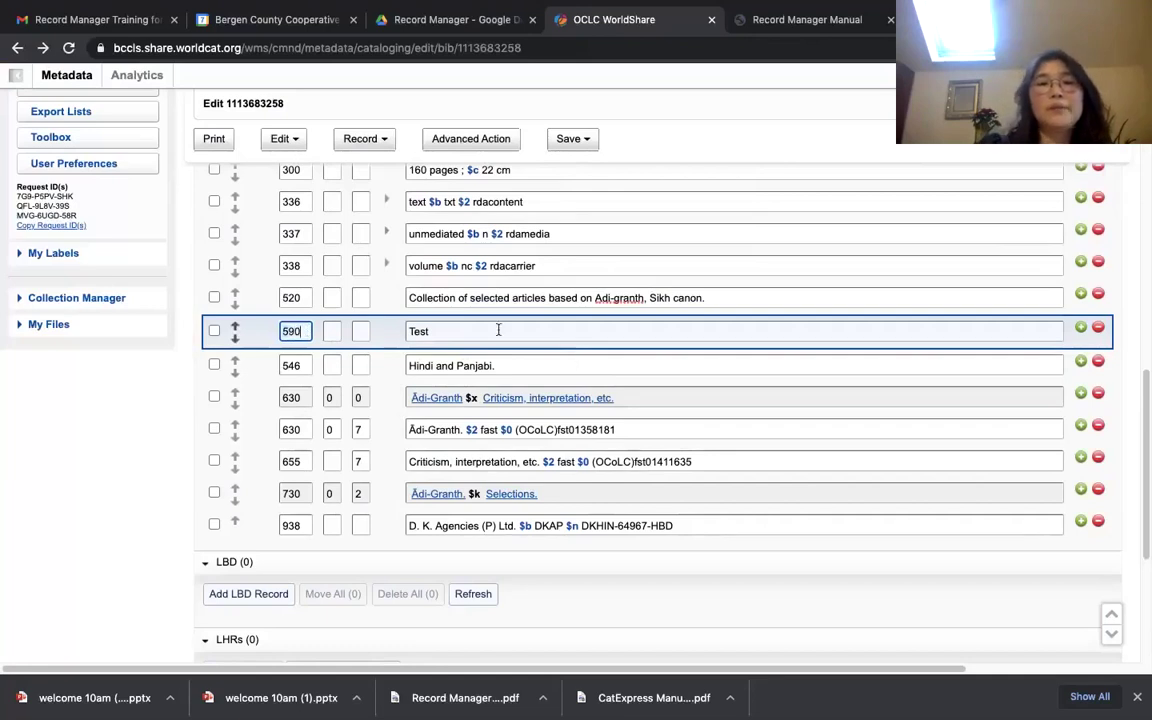
{"action": "left_click", "coordinate": [458, 331]}
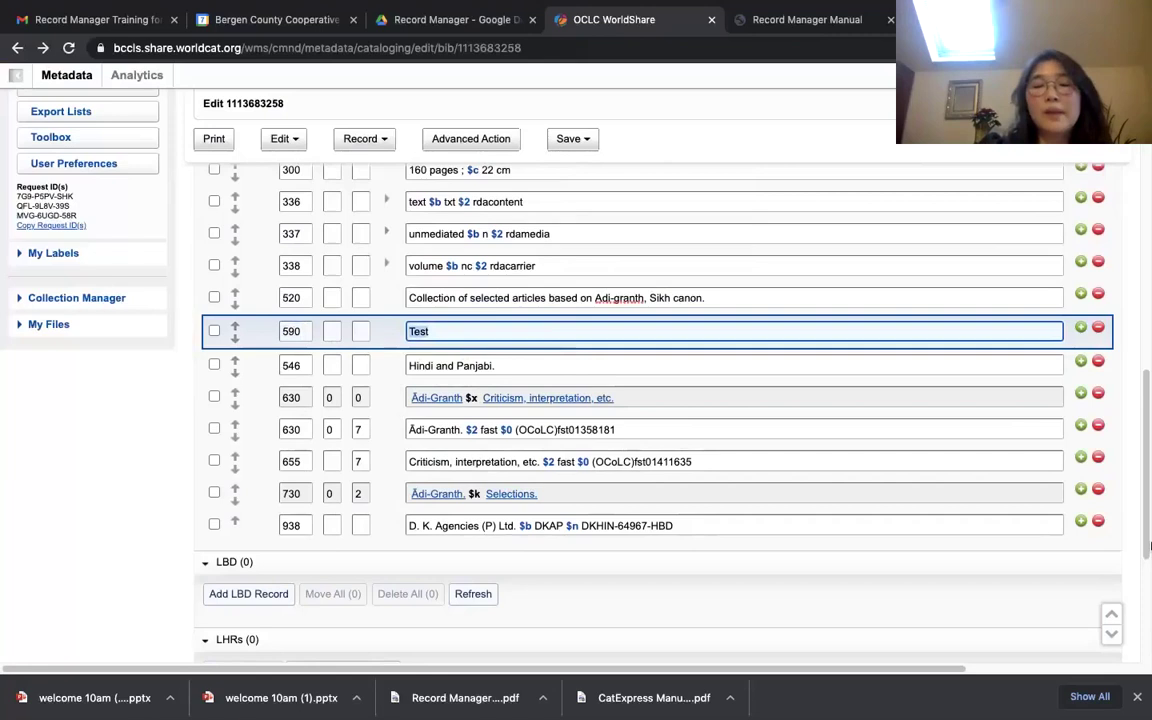
{"action": "type", "text": "Hel"}
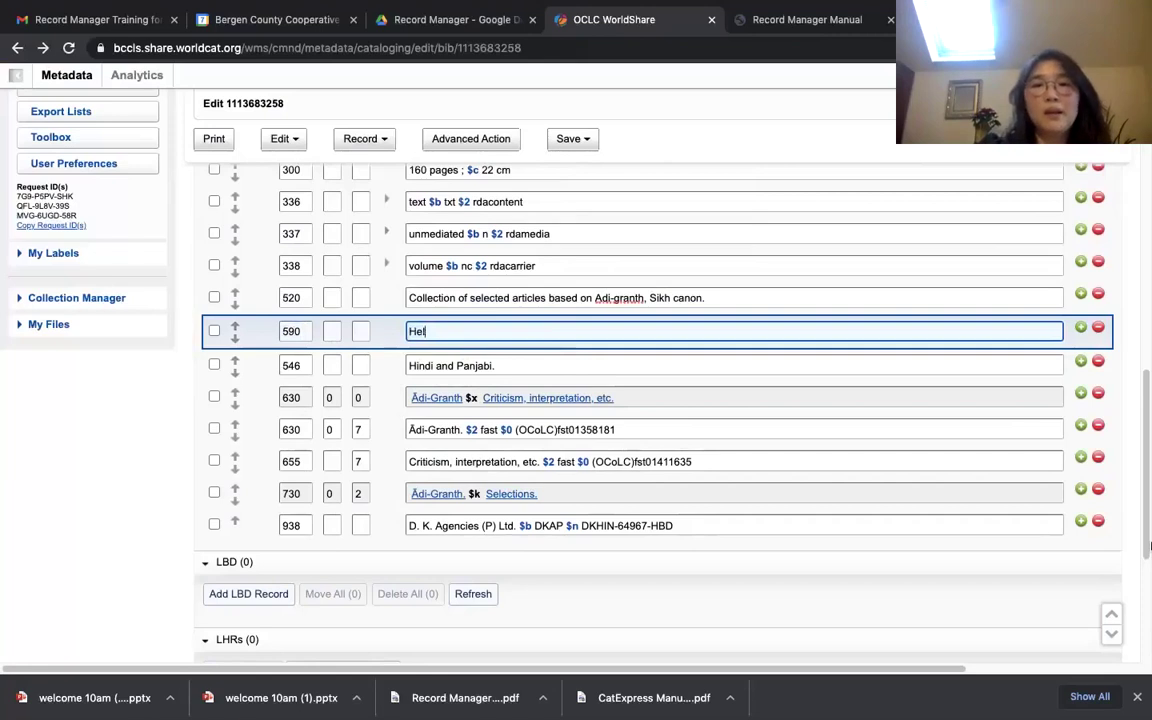
{"action": "type", "text": "p"}
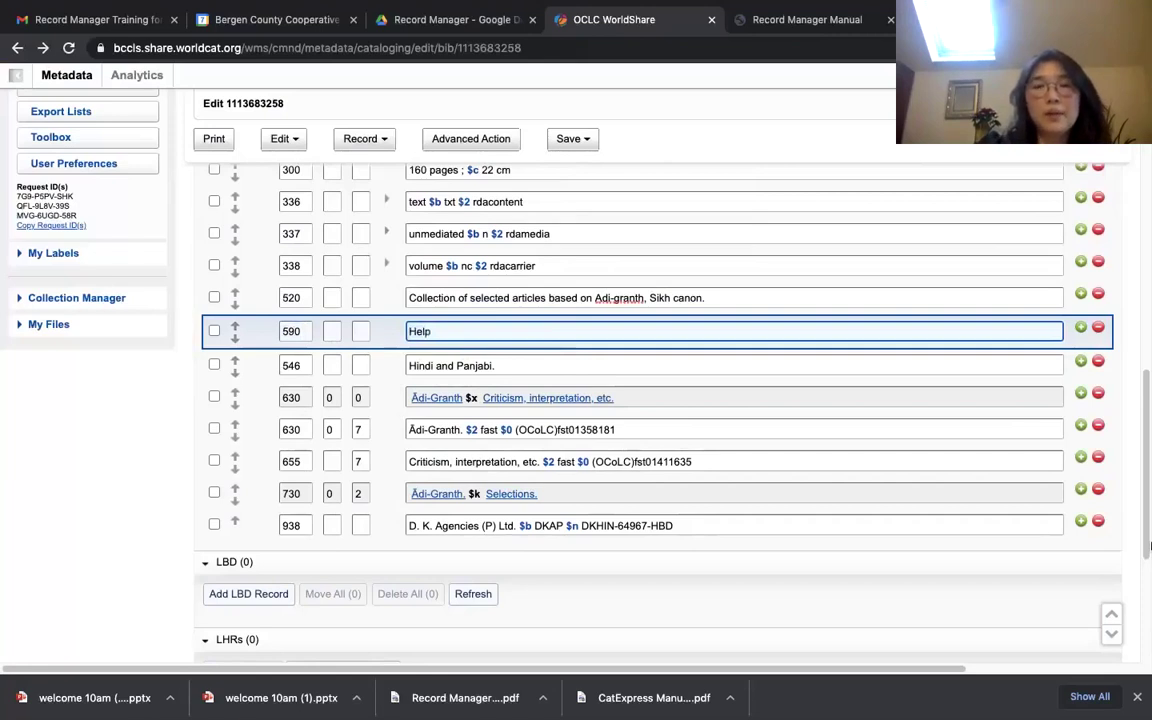
{"action": "type", "text": ".. no pagination"}
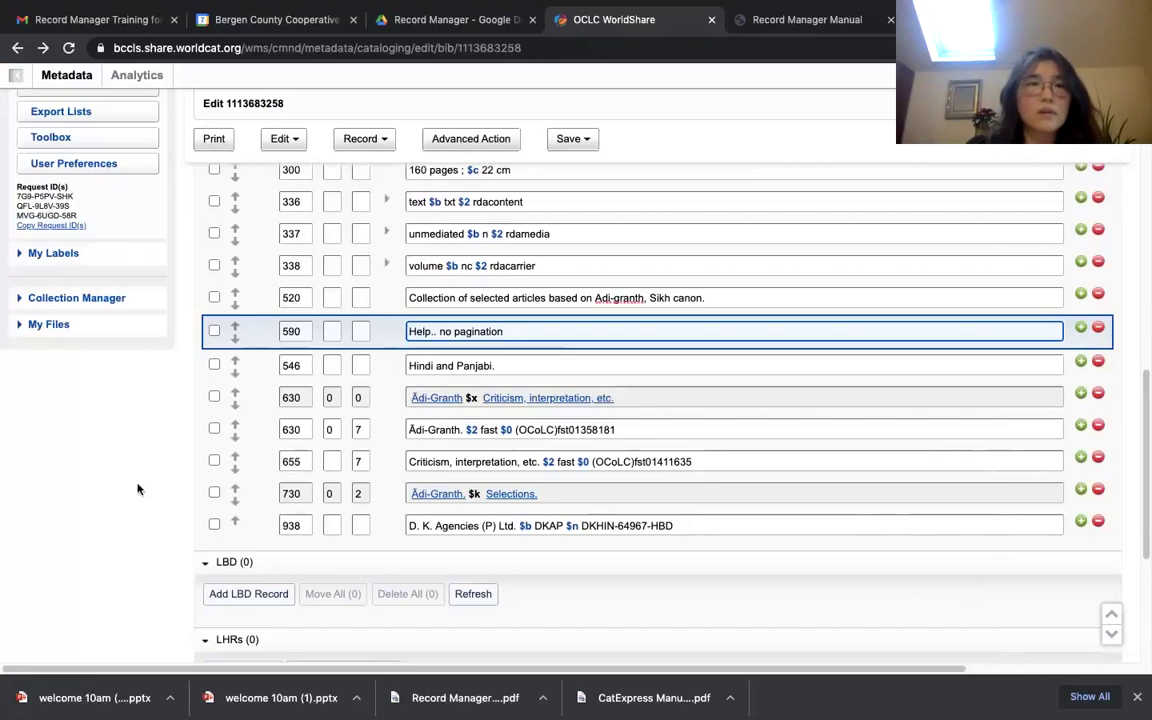
Search All WorldCat by OCLC Number for 827864931 and open the matching record
{"action": "scroll", "coordinate": [116, 303], "scroll_direction": "down", "scroll_amount": 3}
{"action": "scroll", "coordinate": [116, 307], "scroll_direction": "up", "scroll_amount": 5}
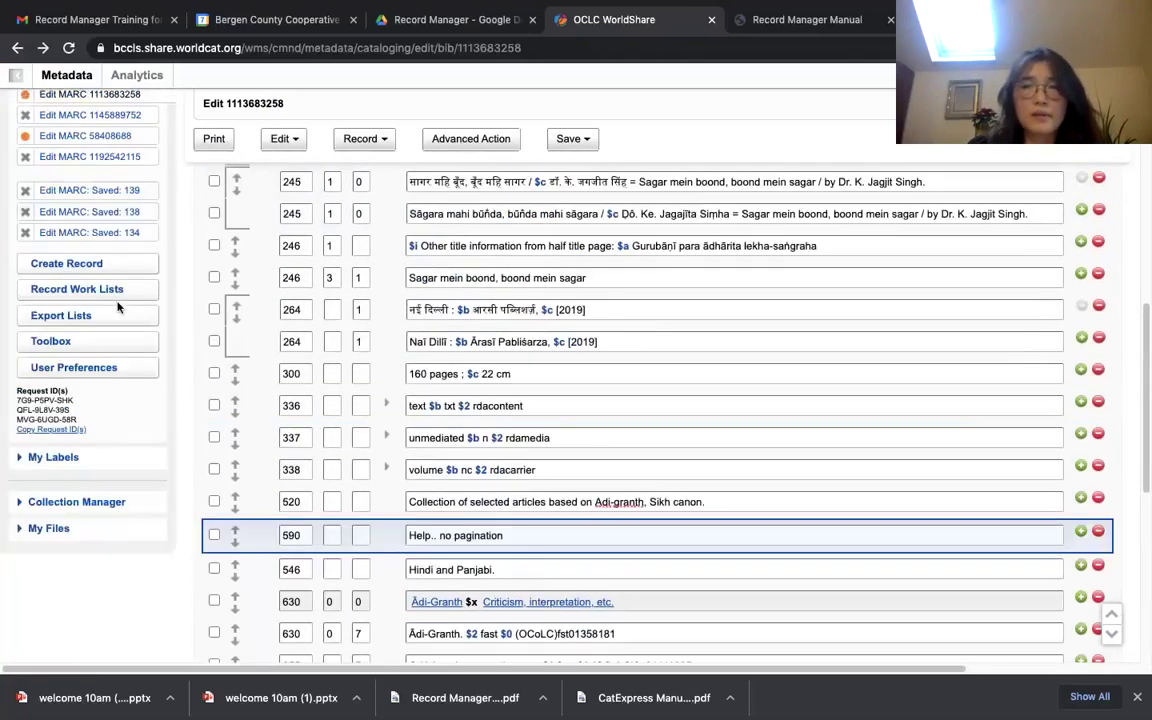
{"action": "scroll", "coordinate": [116, 307], "scroll_direction": "up", "scroll_amount": 2}
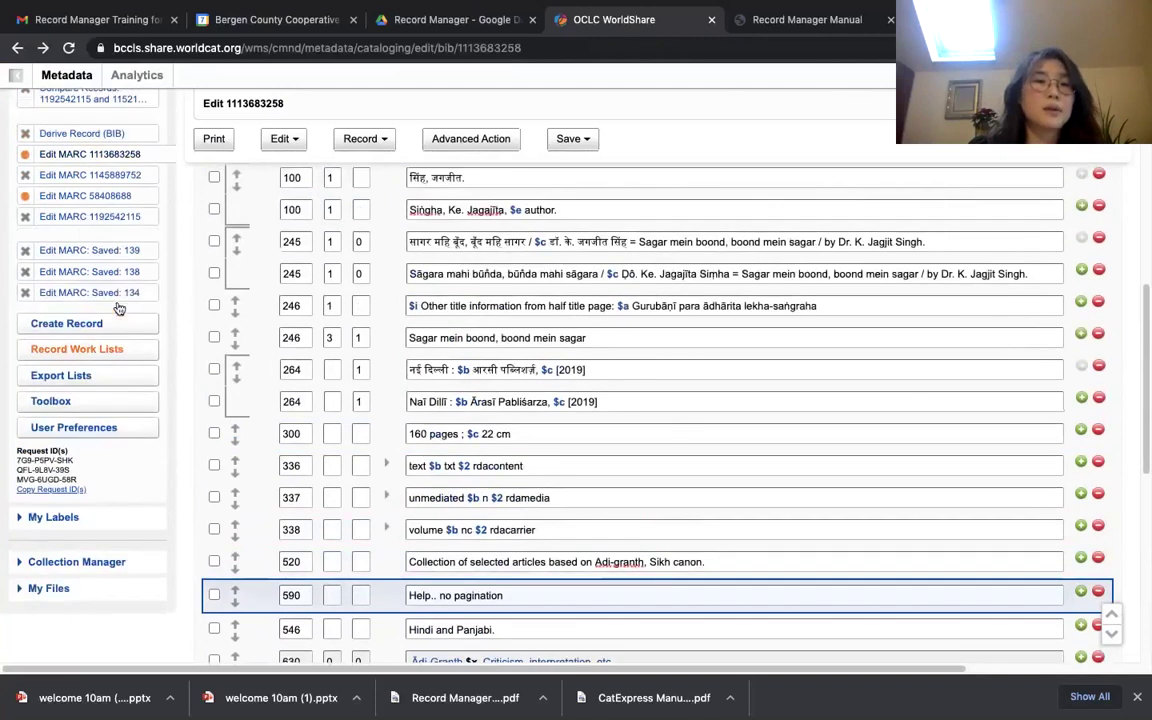
{"action": "scroll", "coordinate": [116, 307], "scroll_direction": "up", "scroll_amount": 6}
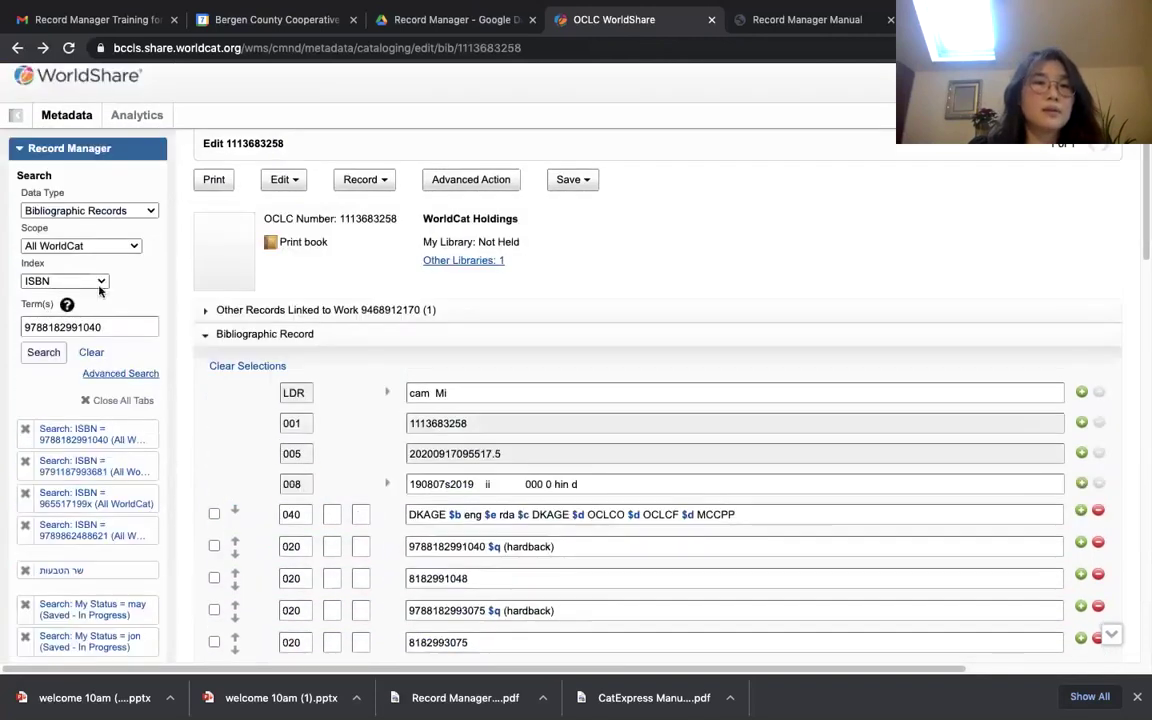
{"action": "left_click", "coordinate": [99, 281]}
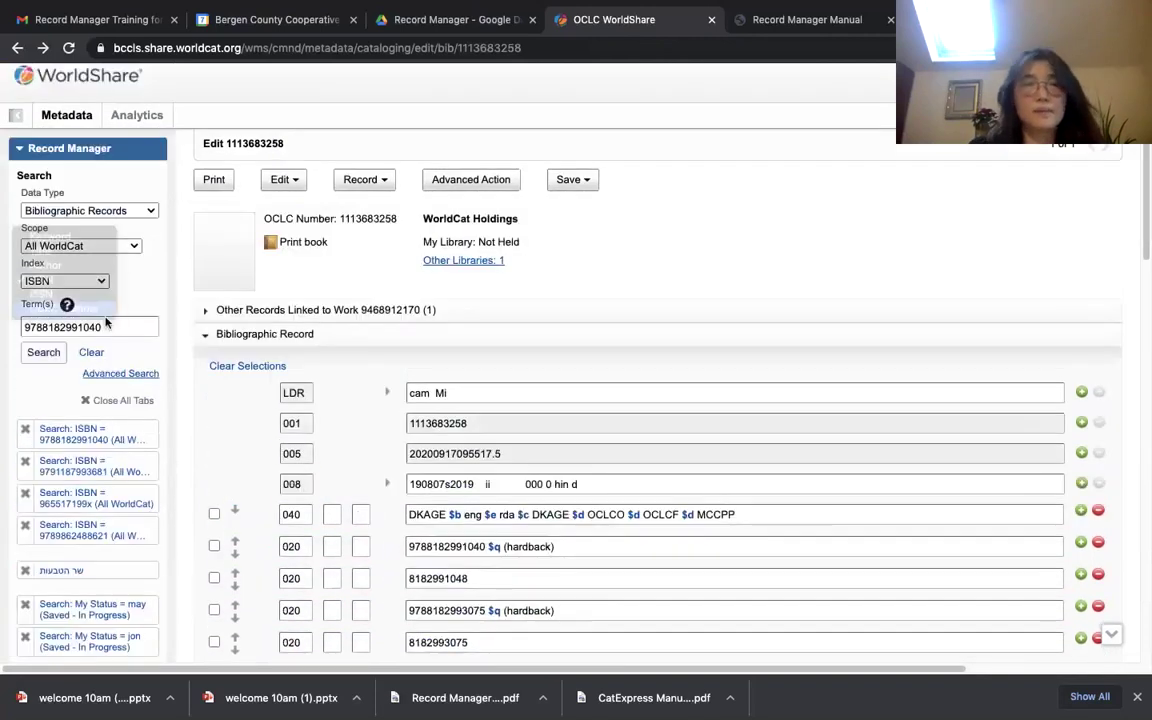
{"action": "left_click", "coordinate": [40, 308]}
{"action": "type", "text": "827864931"}
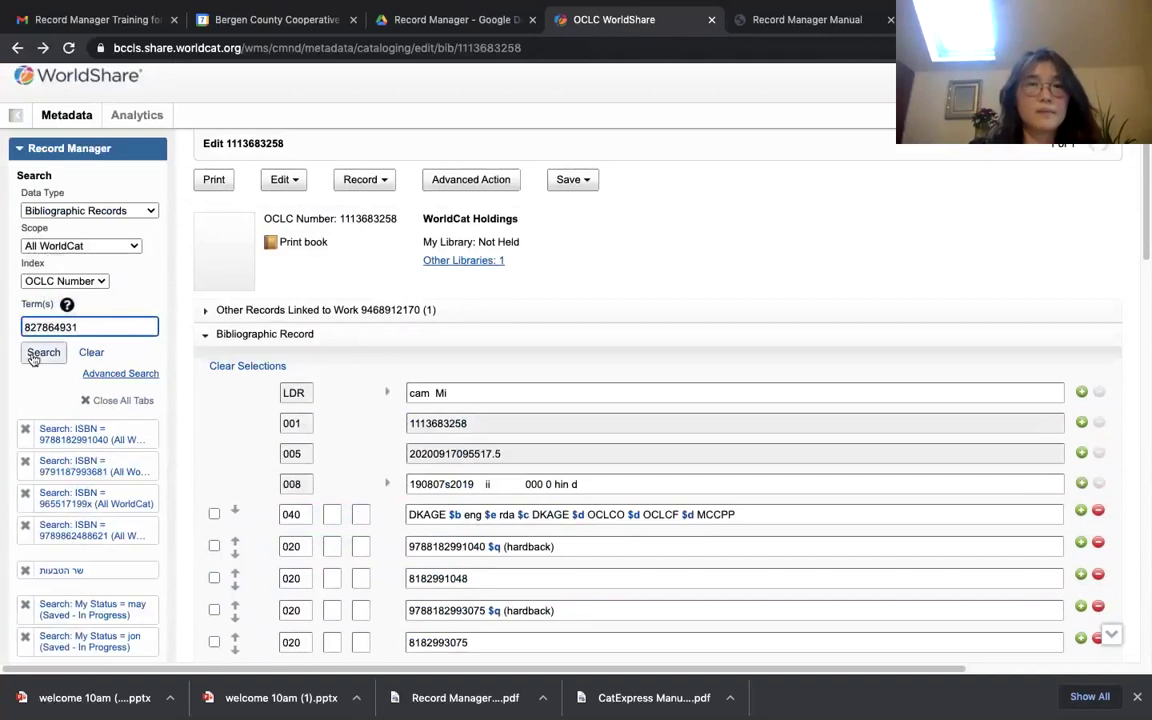
{"action": "left_click", "coordinate": [40, 353]}
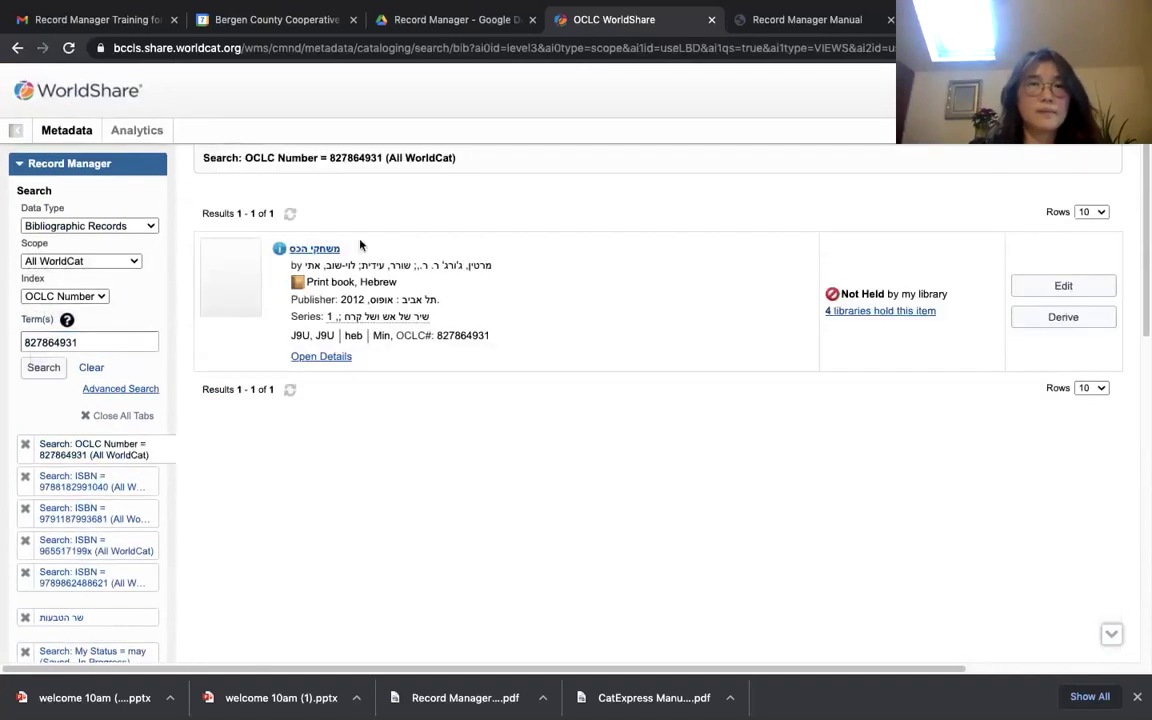
{"action": "left_click", "coordinate": [303, 254]}
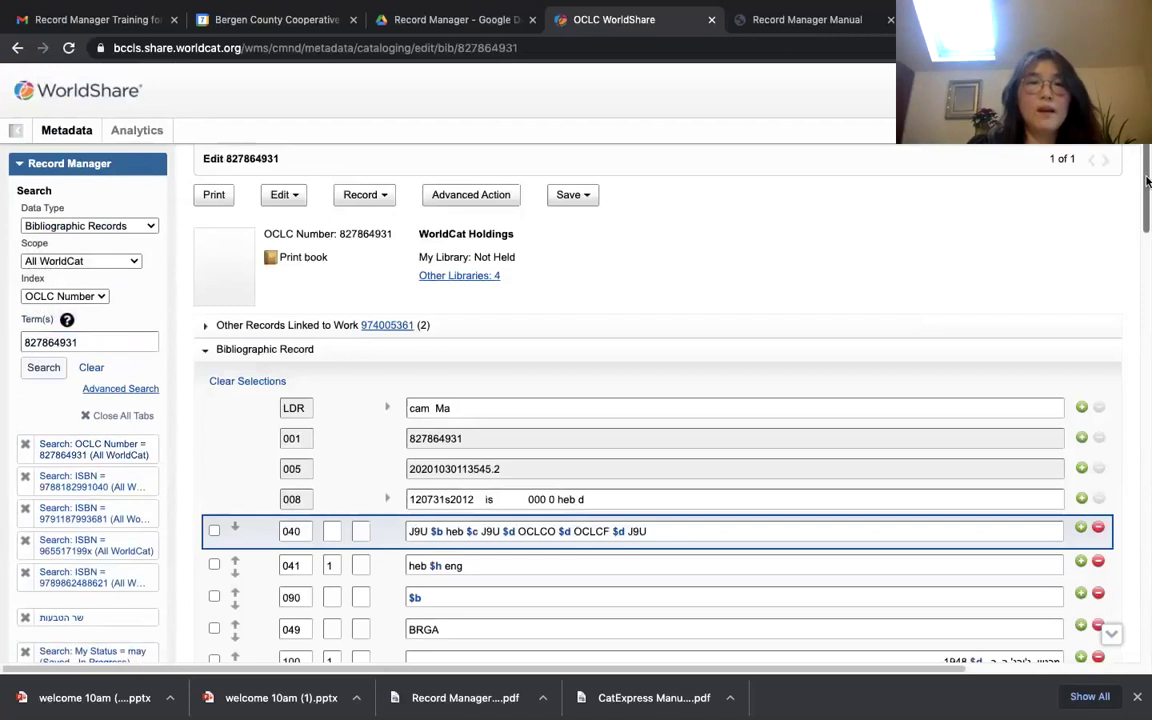
Examine record 827864931, focusing on the 040 language-of-cataloging code and the title, publication, description and summary fields
{"action": "scroll", "coordinate": [517, 259], "scroll_direction": "down", "scroll_amount": 5}
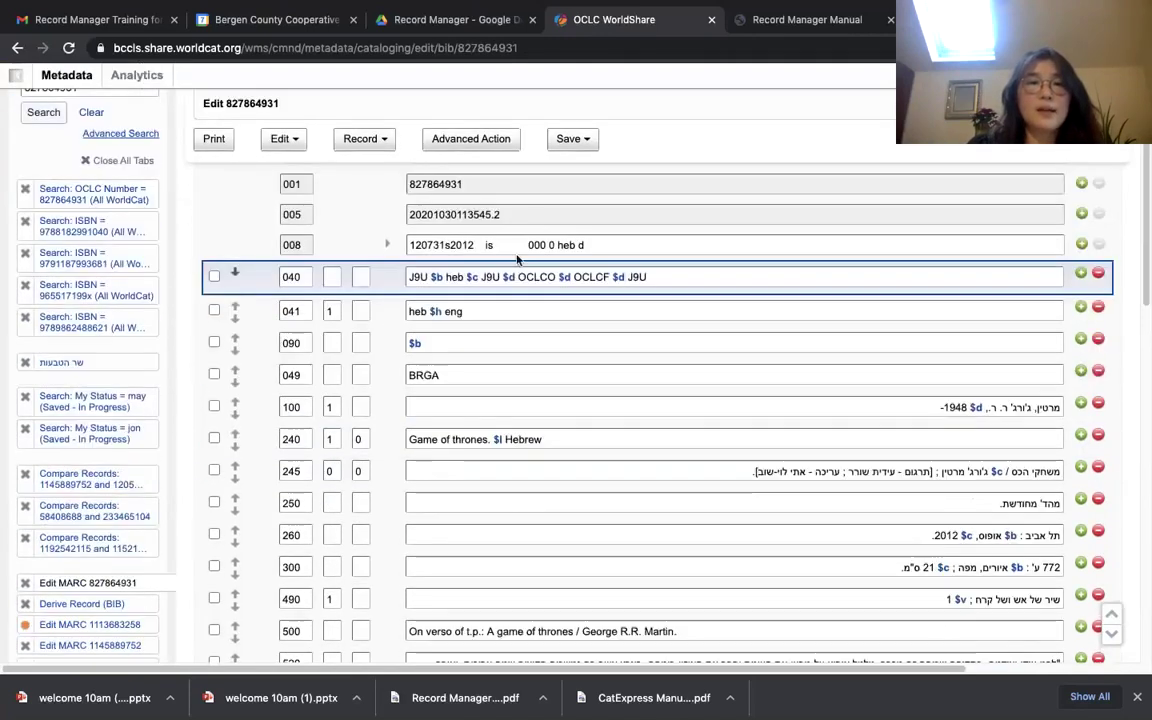
{"action": "left_click", "coordinate": [456, 279]}
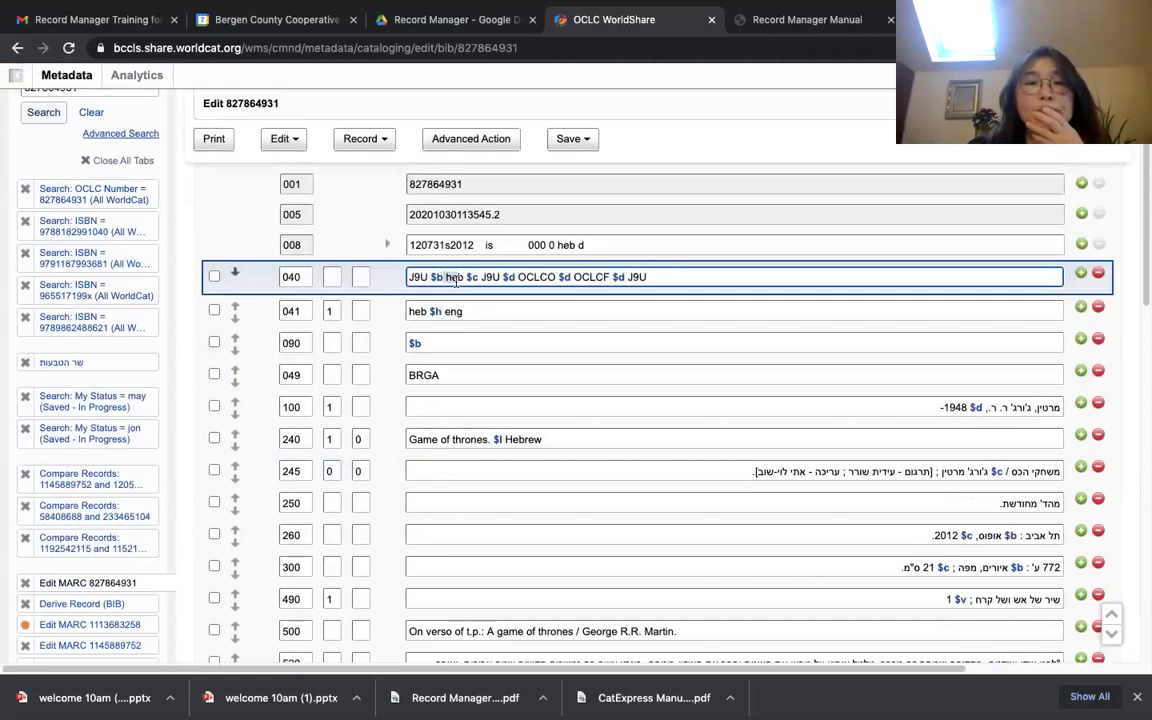
{"action": "left_click_drag", "start_coordinate": [456, 281], "coordinate": [462, 285]}
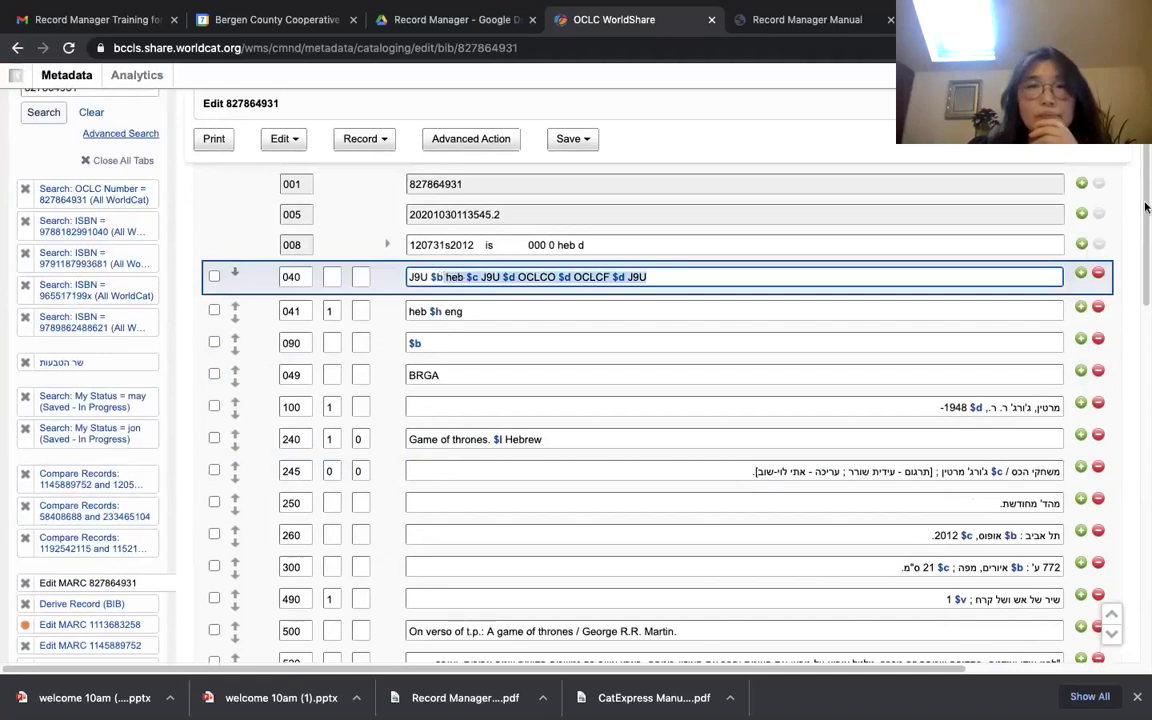
{"action": "left_click_drag", "start_coordinate": [1149, 201], "coordinate": [1149, 207]}
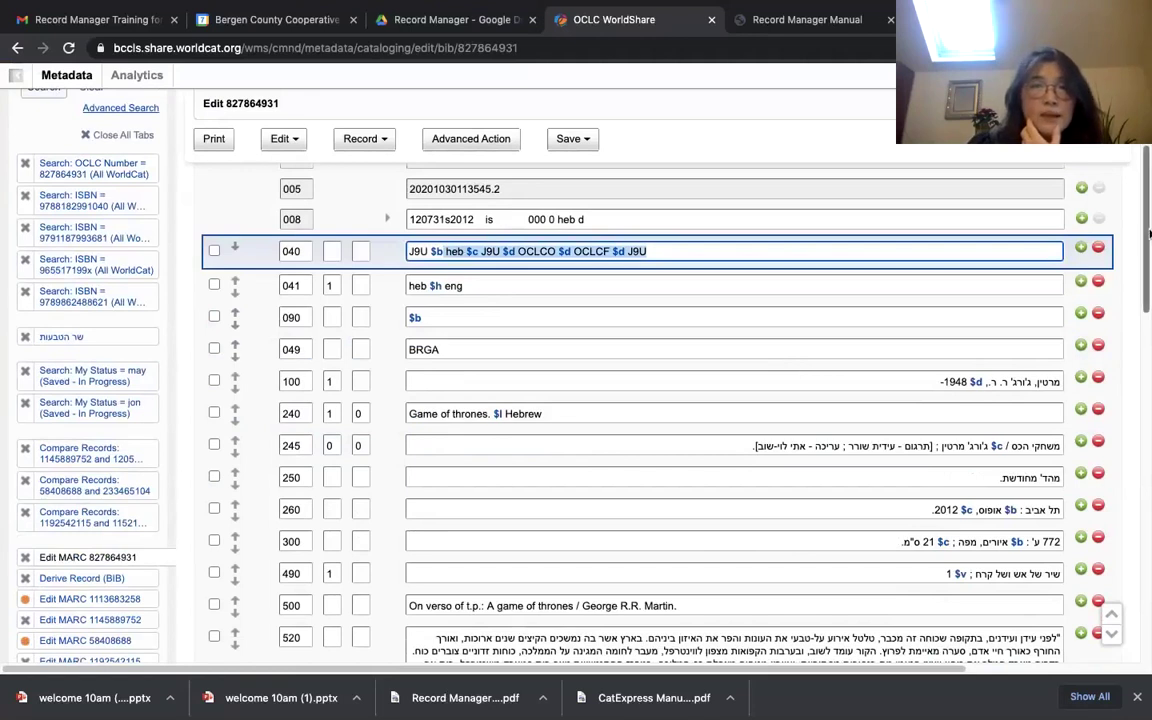
{"action": "left_click_drag", "start_coordinate": [1149, 235], "coordinate": [1150, 258]}
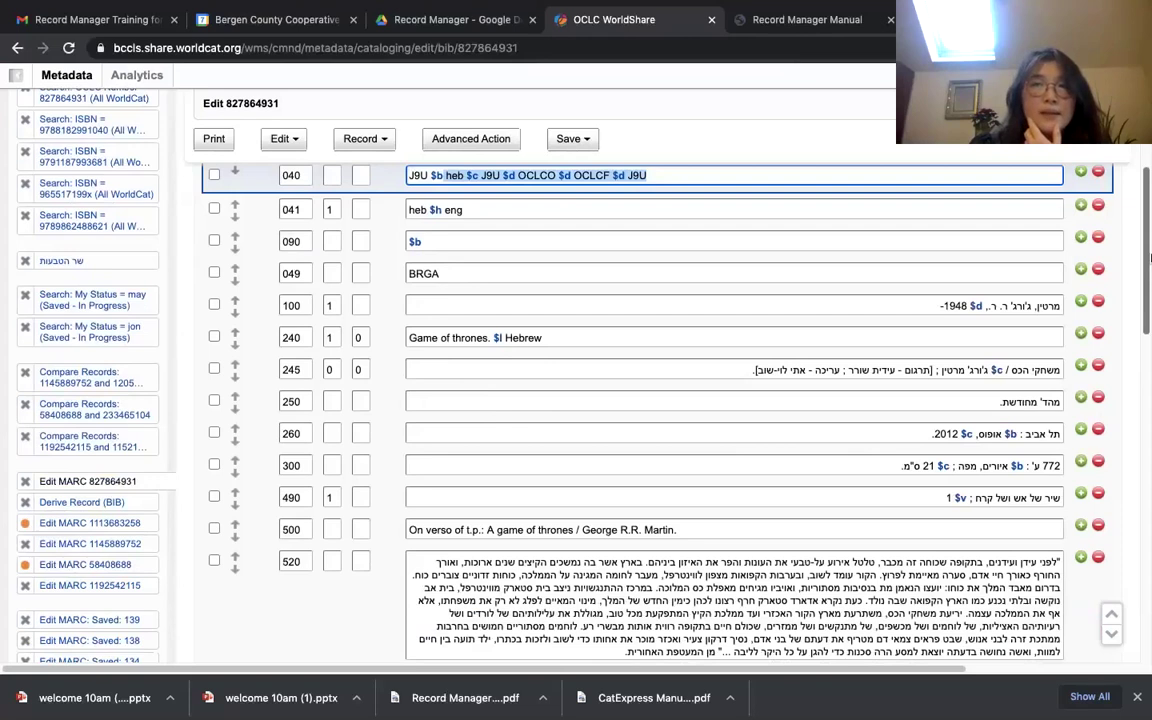
{"action": "mouse_move", "coordinate": [1150, 258]}
{"action": "left_mouse_down"}
{"action": "mouse_move", "coordinate": [1150, 482]}
{"action": "mouse_move", "coordinate": [1150, 190]}
{"action": "mouse_move", "coordinate": [1150, 264]}
{"action": "left_mouse_up"}
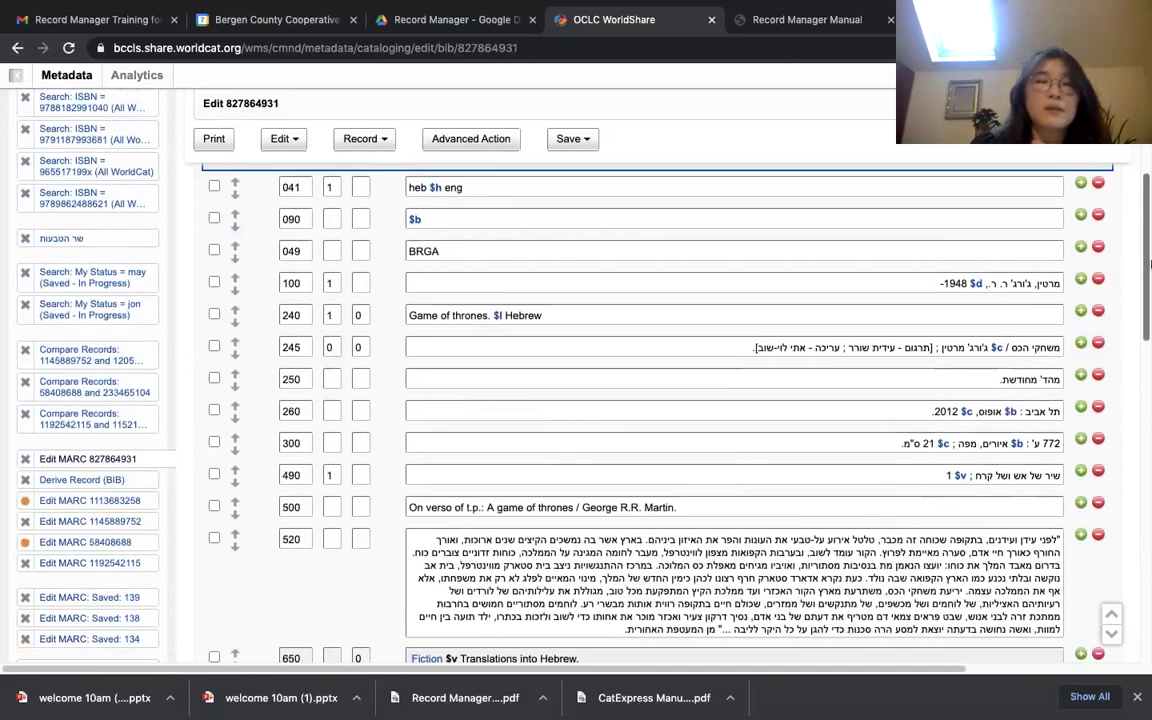
{"action": "left_click_drag", "start_coordinate": [1150, 264], "coordinate": [1150, 147]}
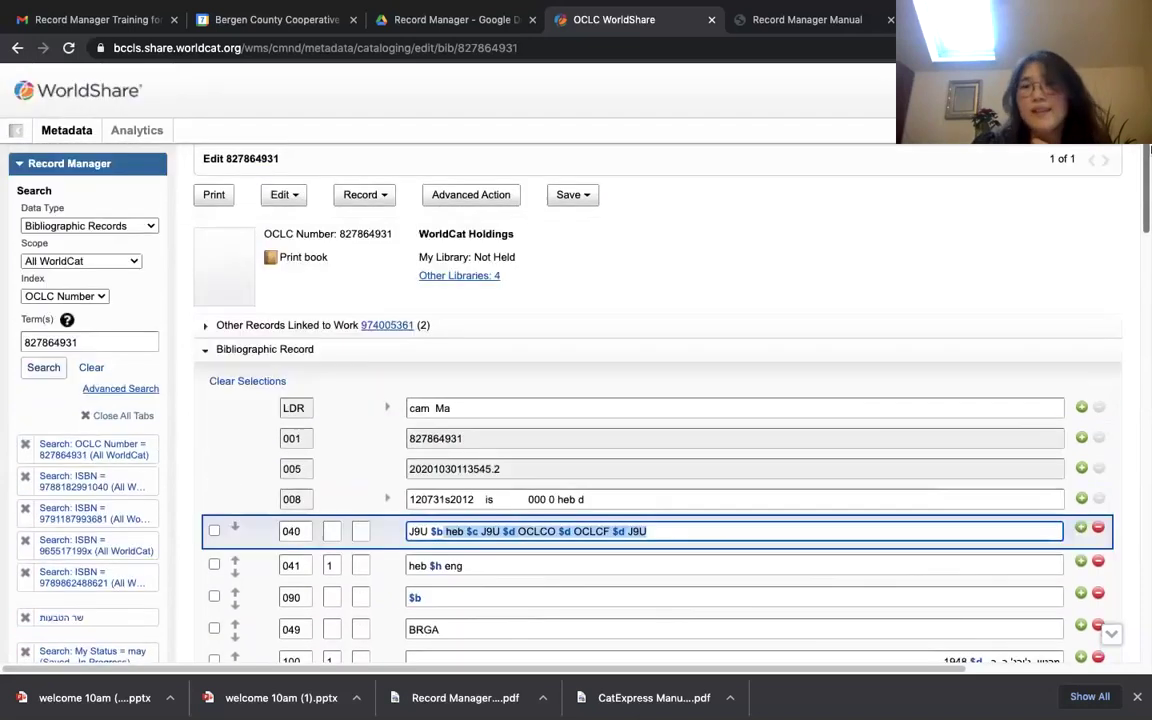